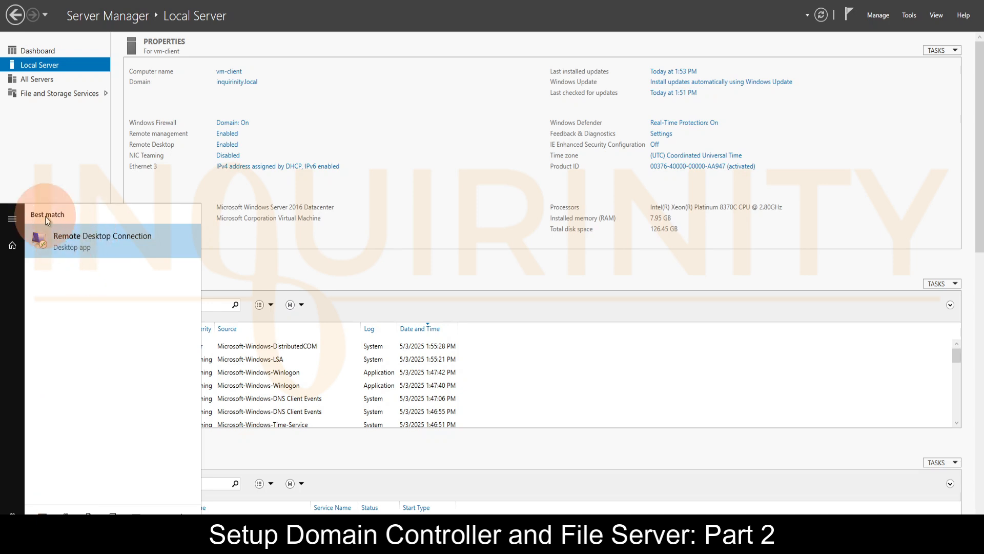
Open Remote Desktop Connection, enter vm-server.inquirinity.local as the computer, and check the additional logon options
left_click(112, 247)
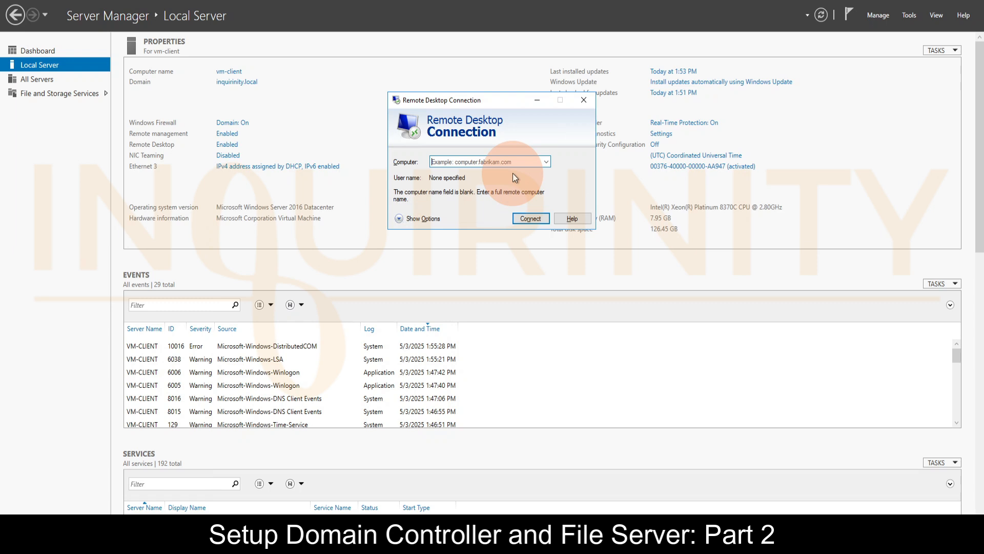
left_click(458, 163)
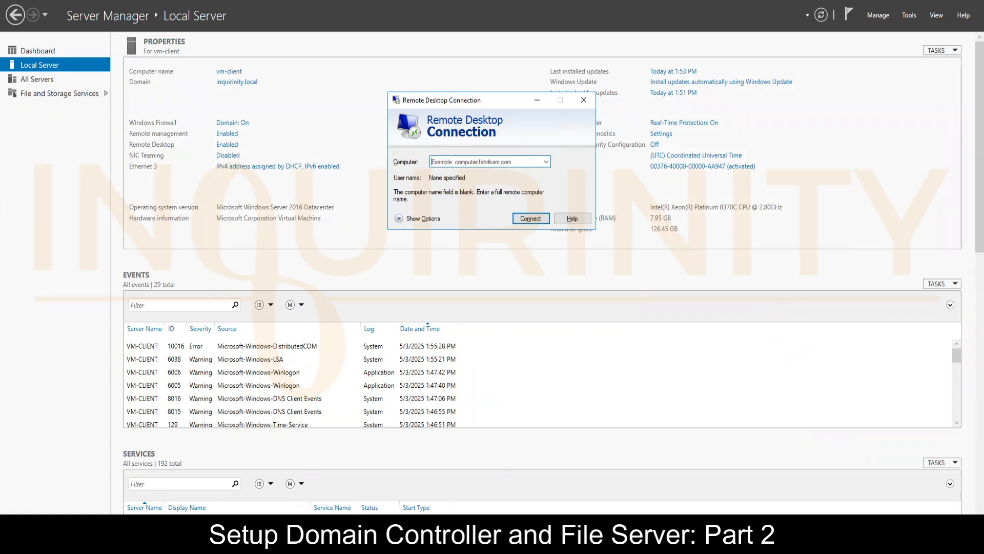
type("vm-server.inquirinity.local")
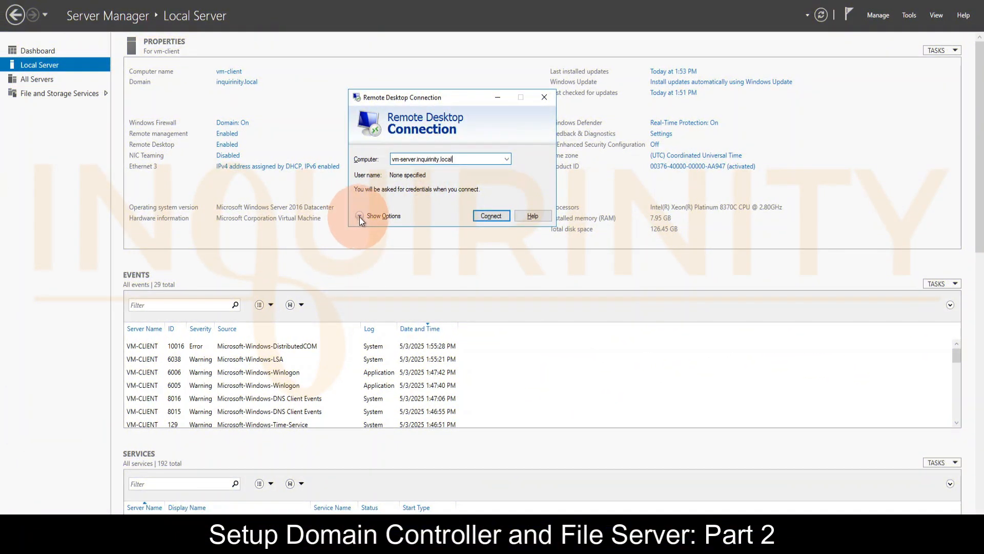
left_click(360, 217)
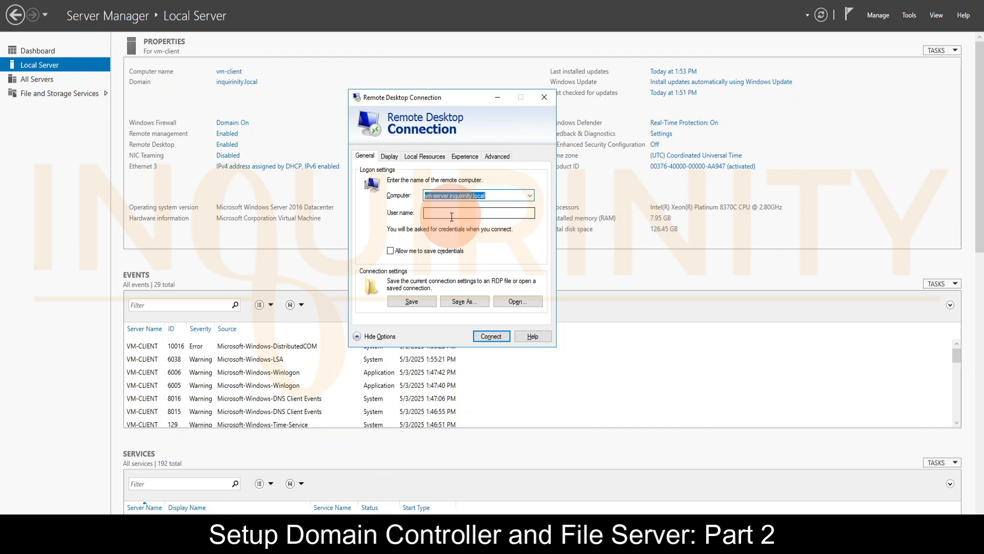
left_click(359, 337)
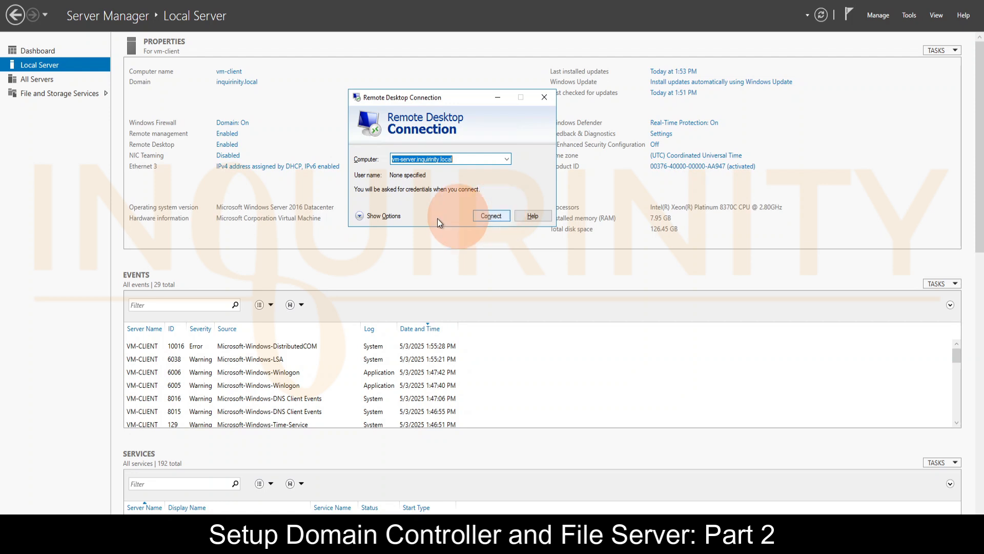
Connect to the remote server and sign in with the domain admin account's password
left_click(491, 216)
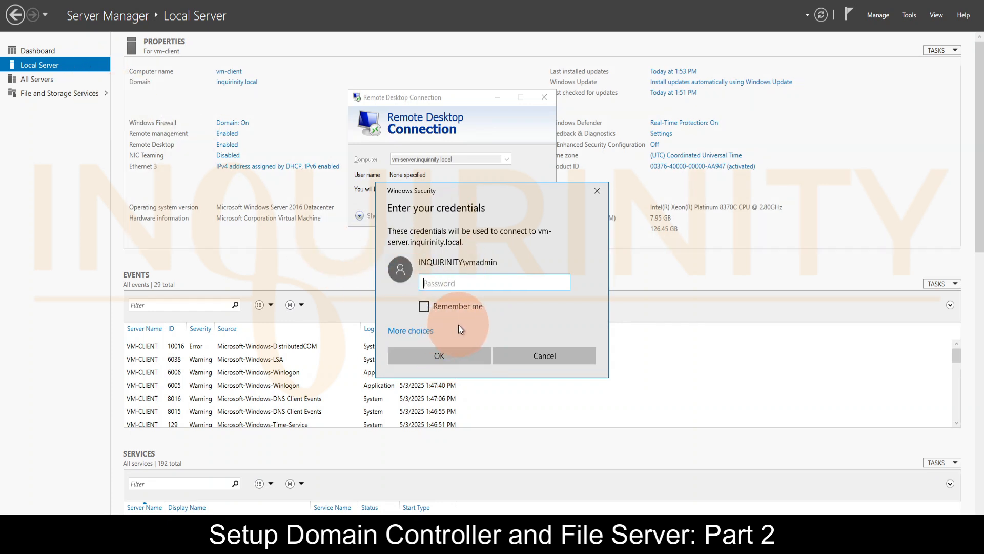
key("ctrl+v")
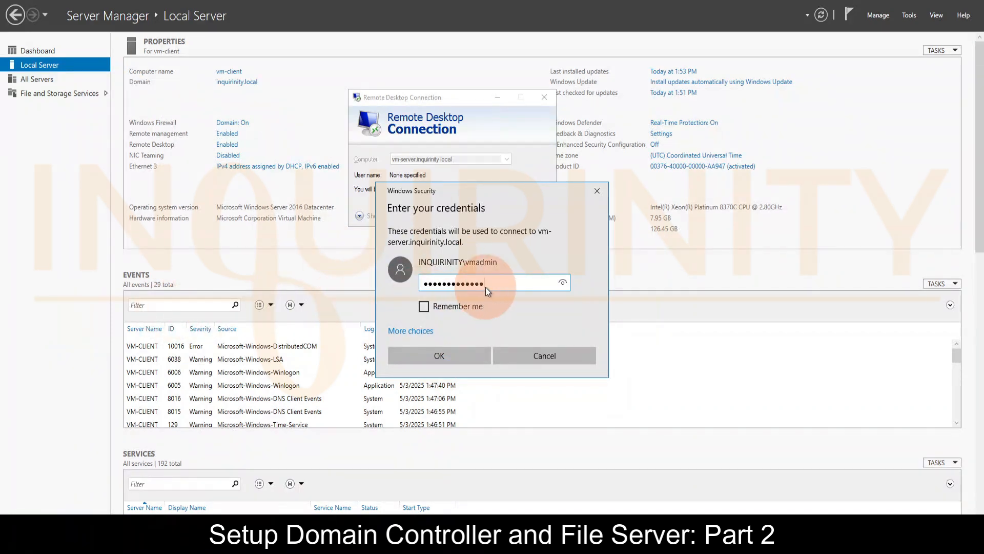
left_click(443, 358)
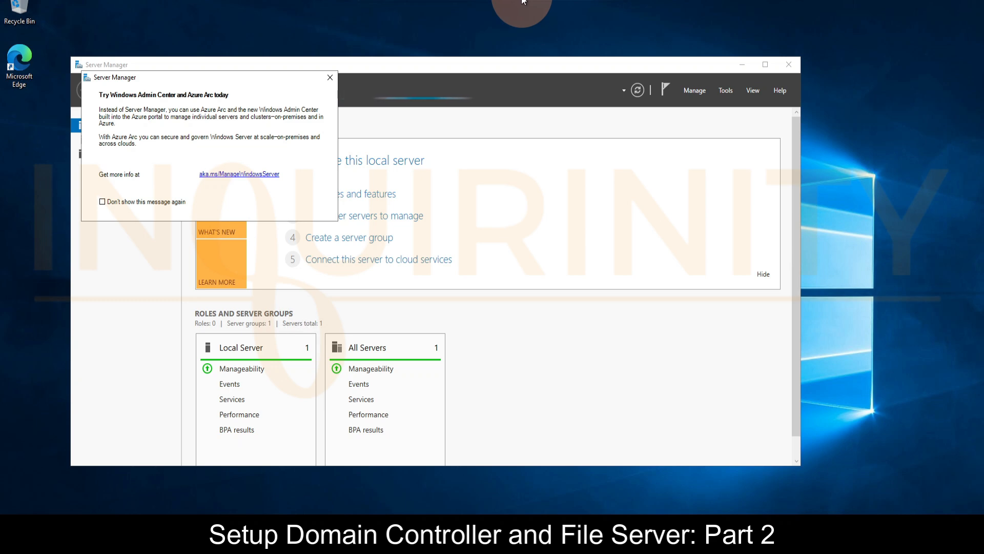
Dismiss the Windows Admin Center notice, view the local server's properties, and open Active Directory Users and Computers
left_click(331, 77)
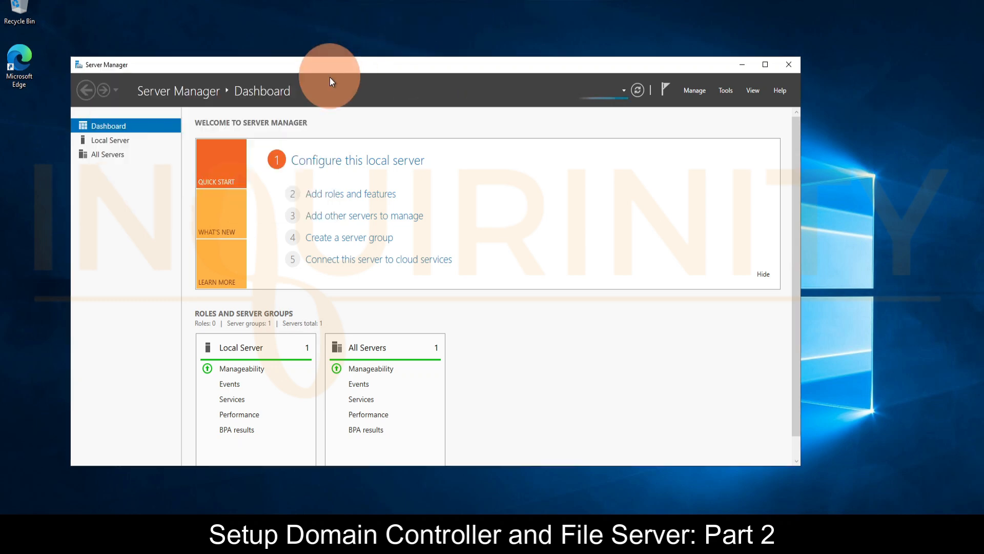
left_click(112, 143)
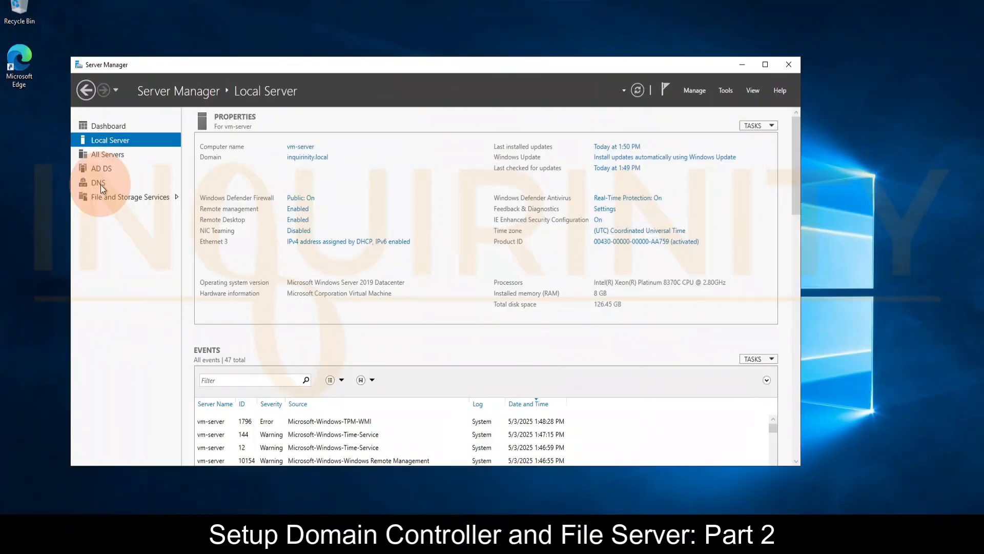
left_click(725, 94)
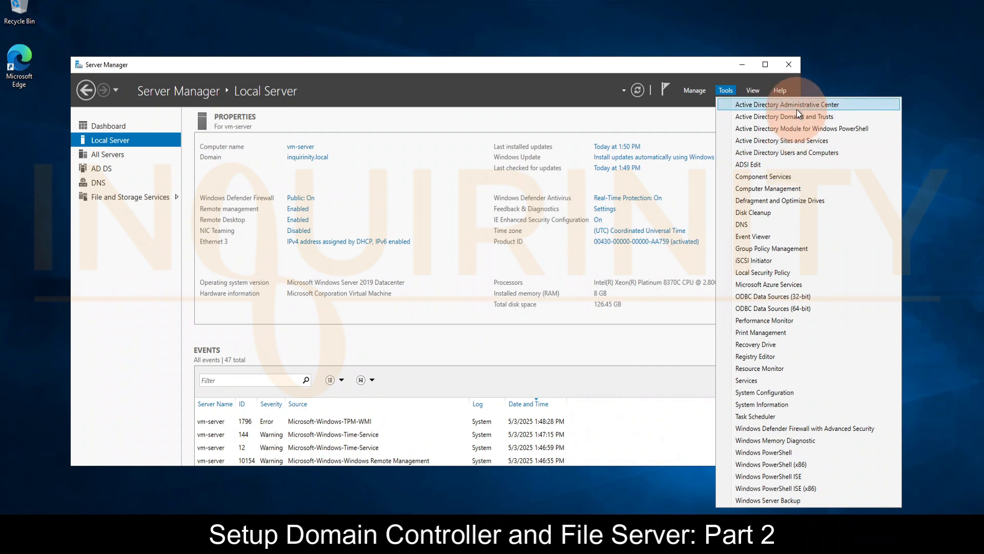
left_click(796, 155)
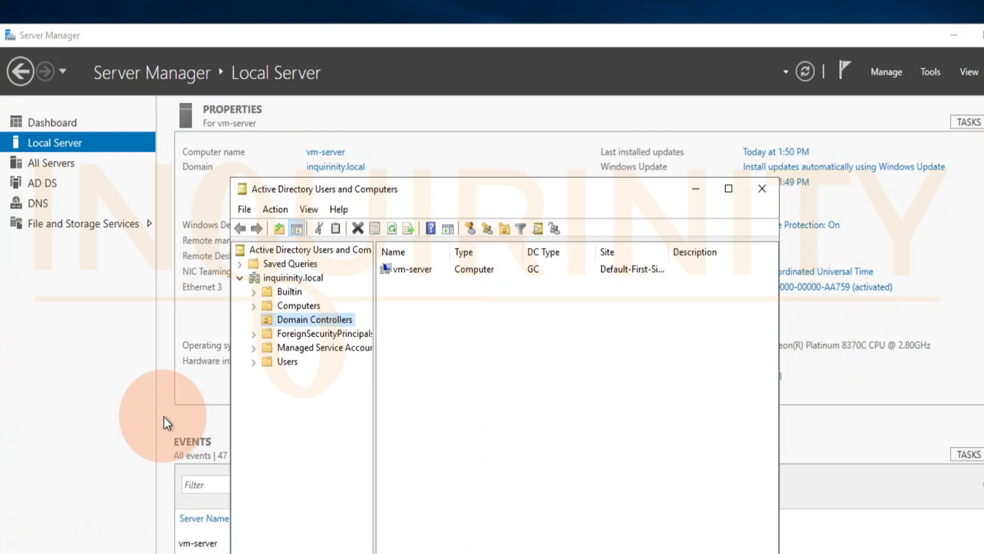
Create an organizational unit named SALES OU under inquirinity.local, keeping protection from accidental deletion enabled
left_click(292, 280)
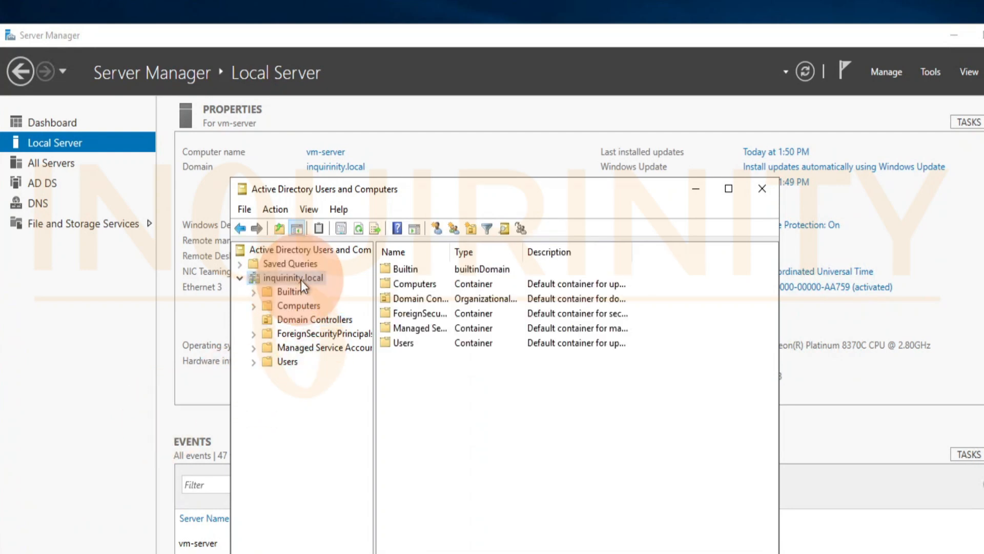
right_click(301, 280)
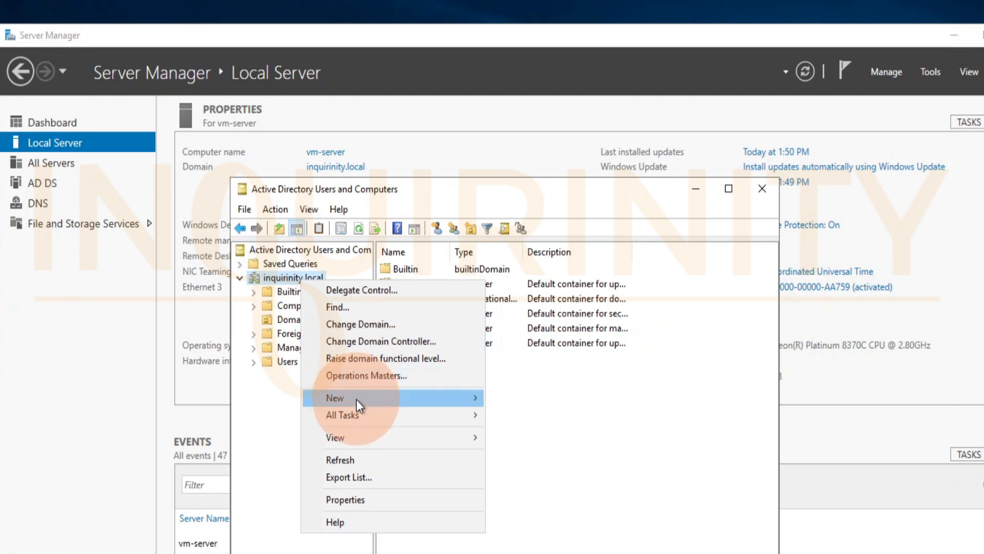
mouse_move(356, 399)
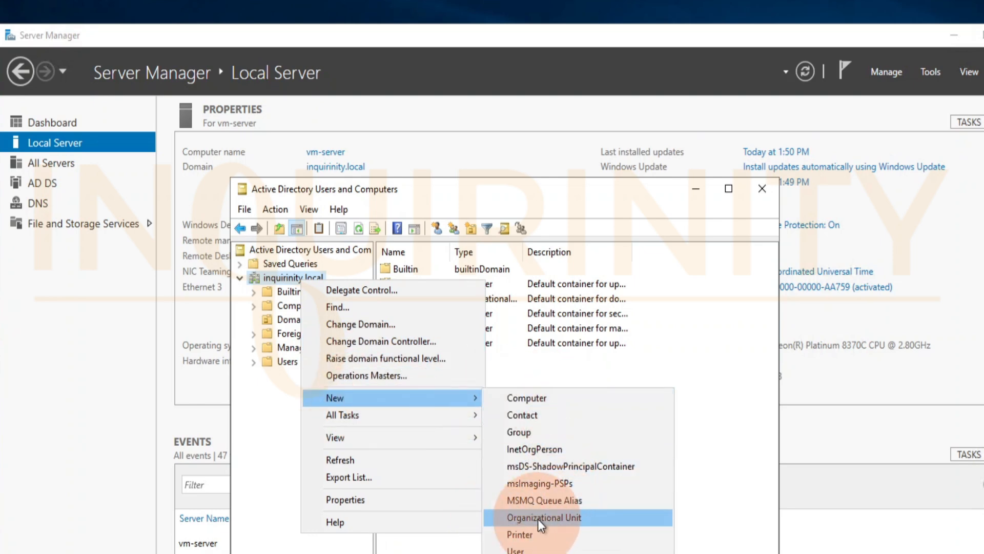
left_click(553, 518)
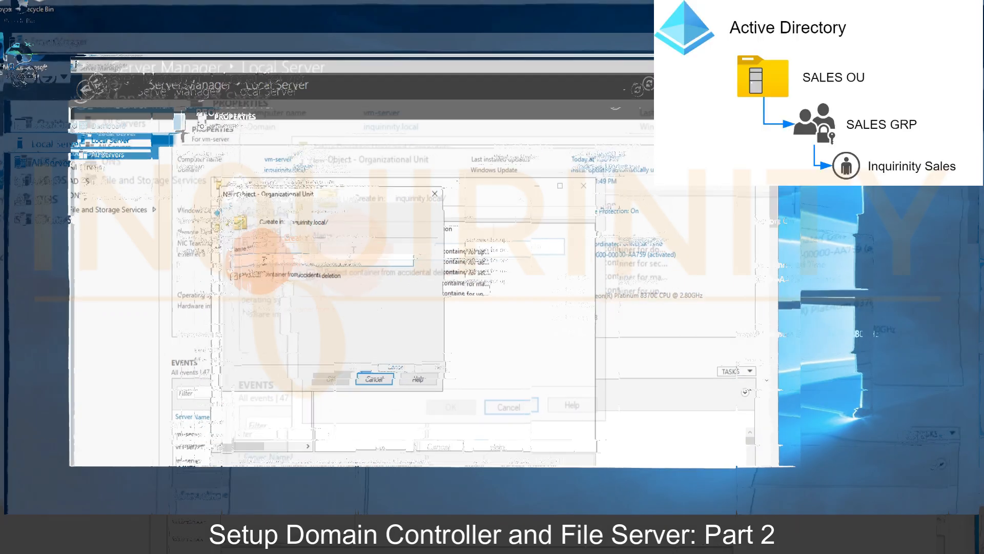
type("SAL")
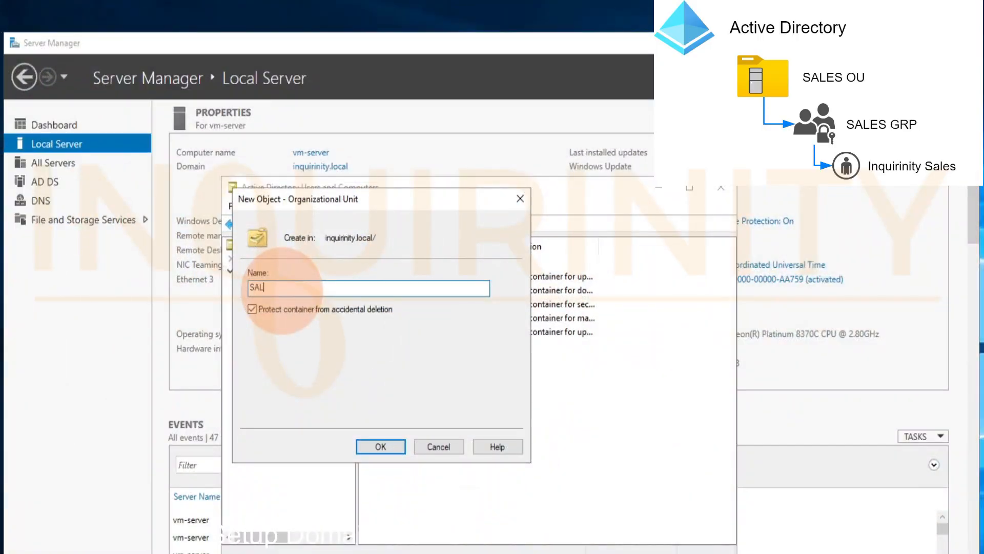
type("ES OU")
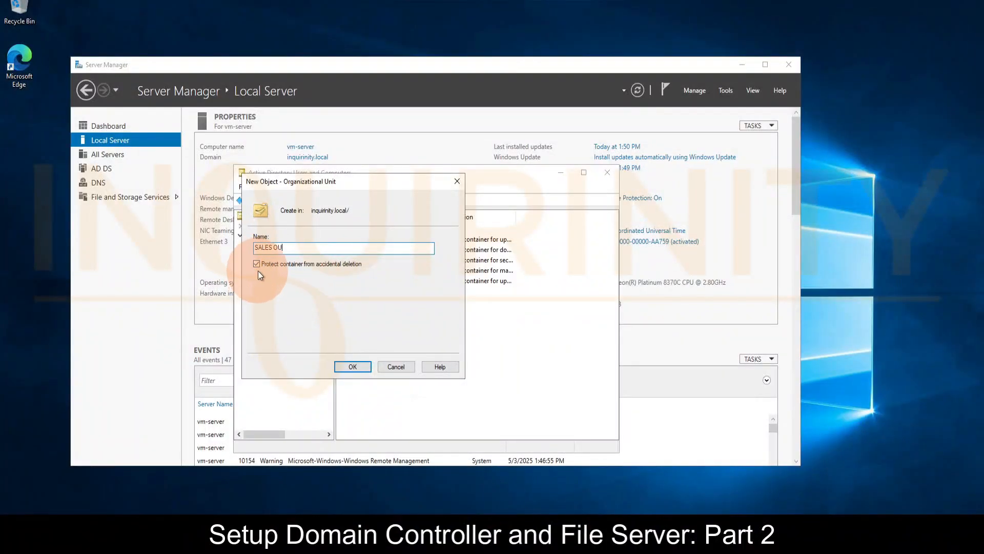
left_click(345, 367)
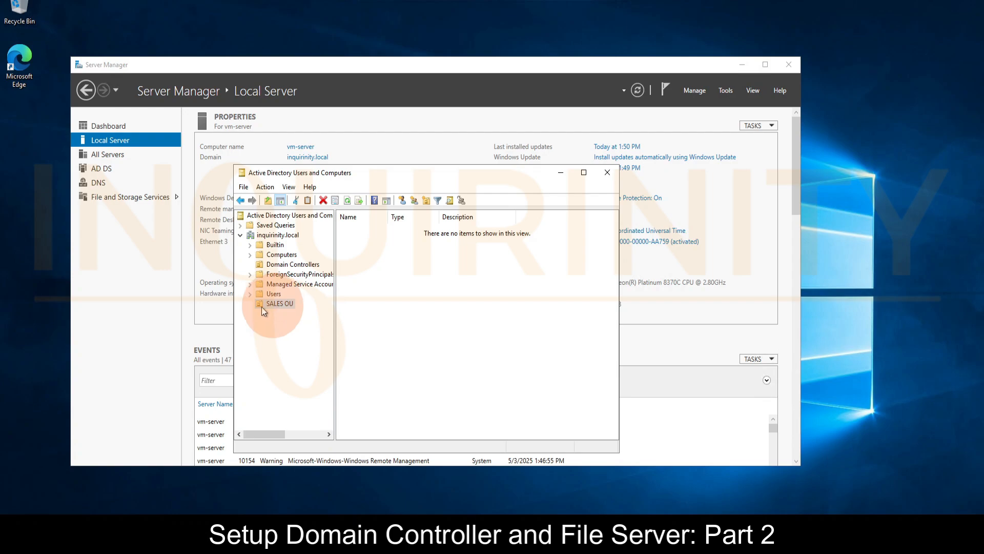
Create a global security group named SALES GRP inside SALES OU
left_click(275, 306)
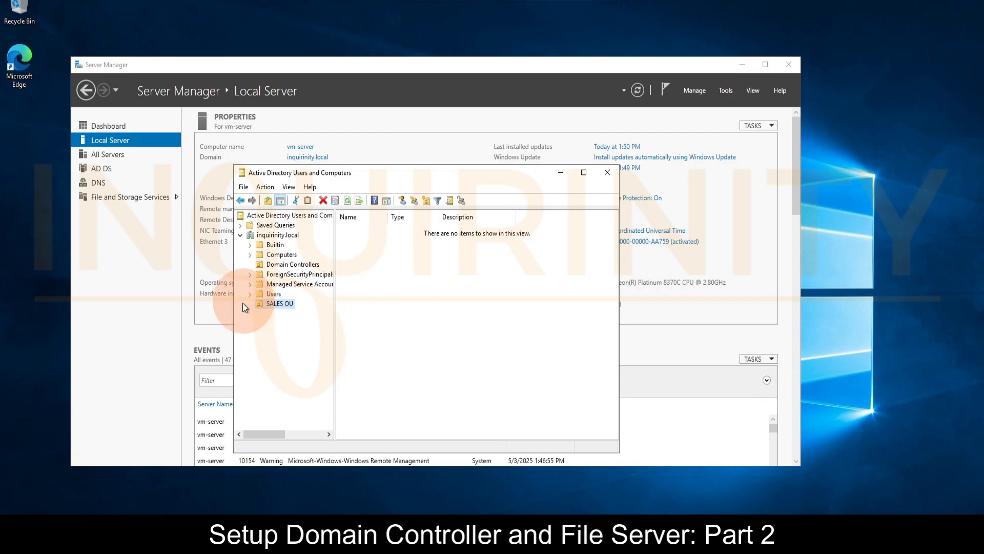
right_click(276, 303)
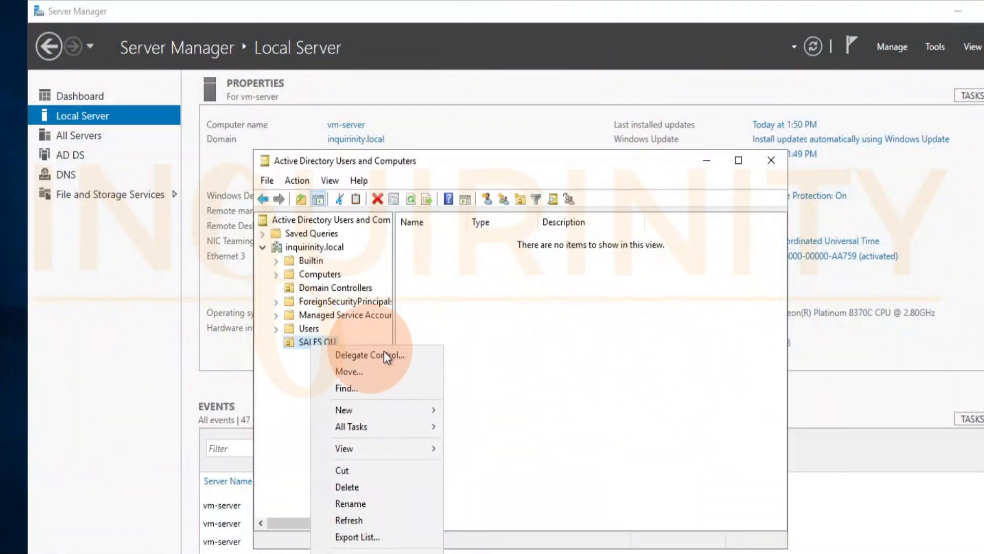
mouse_move(395, 413)
left_click(494, 290)
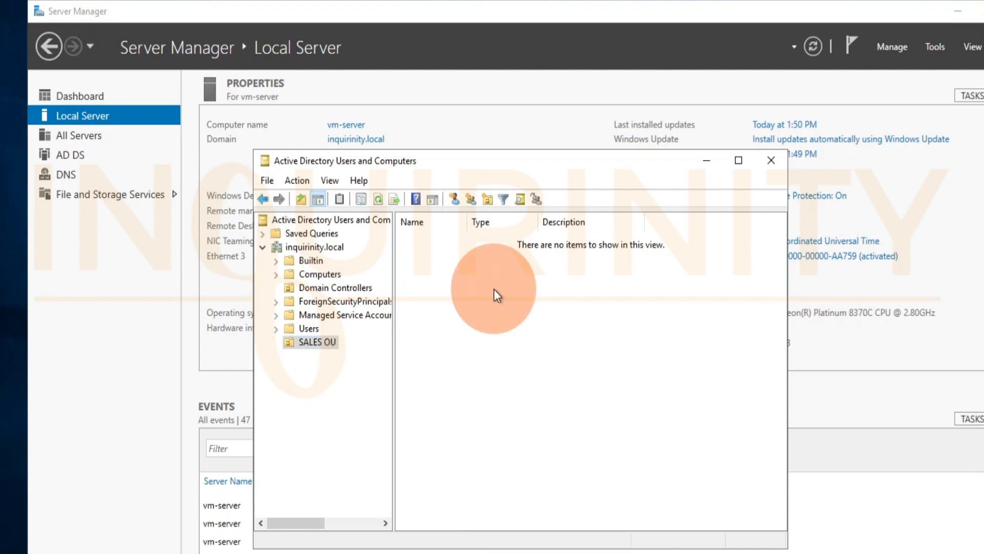
right_click(489, 302)
mouse_move(552, 367)
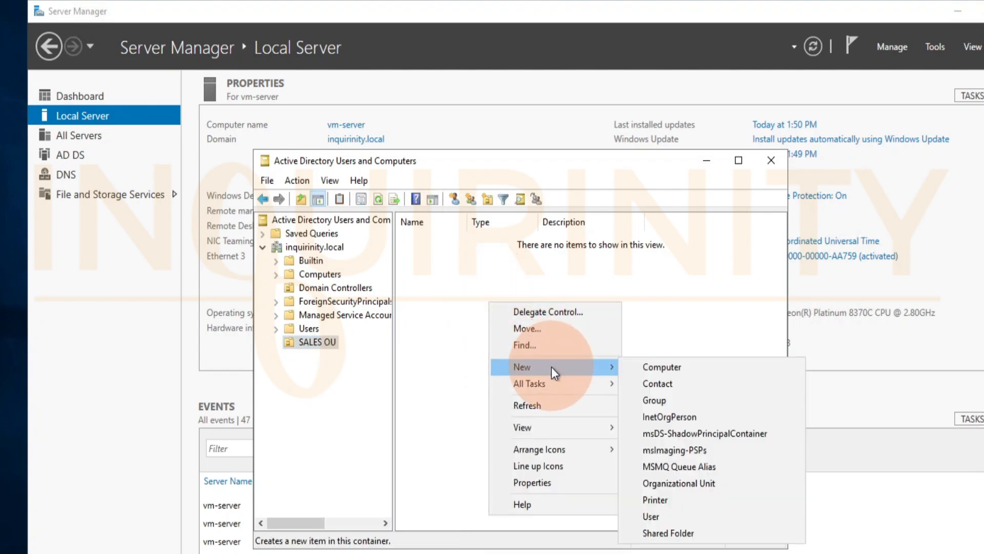
left_click(659, 405)
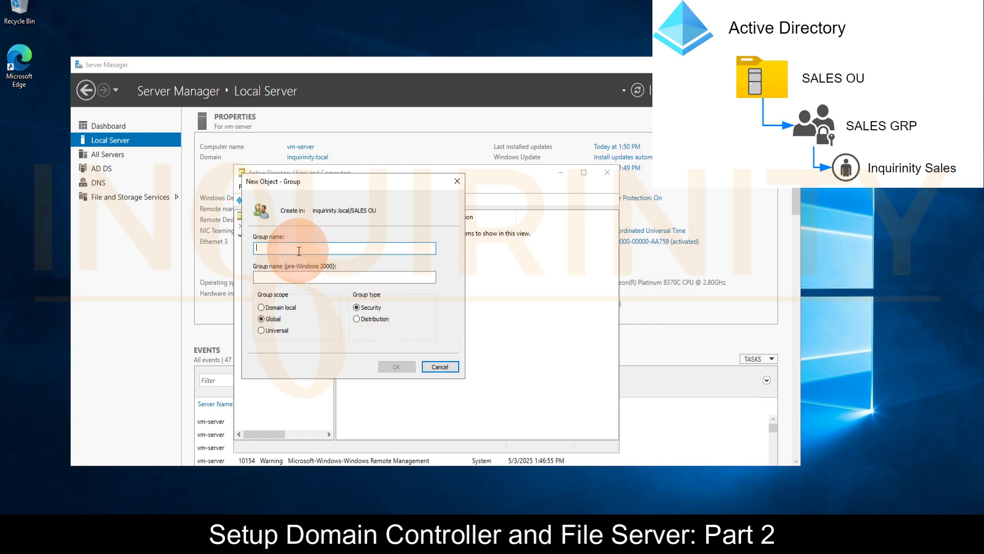
type("S")
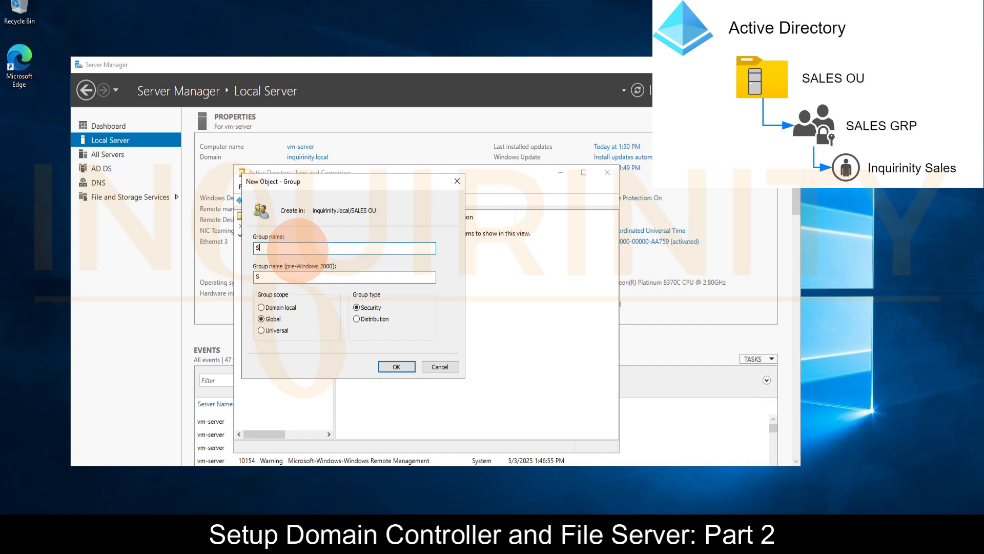
type("ALES GRP")
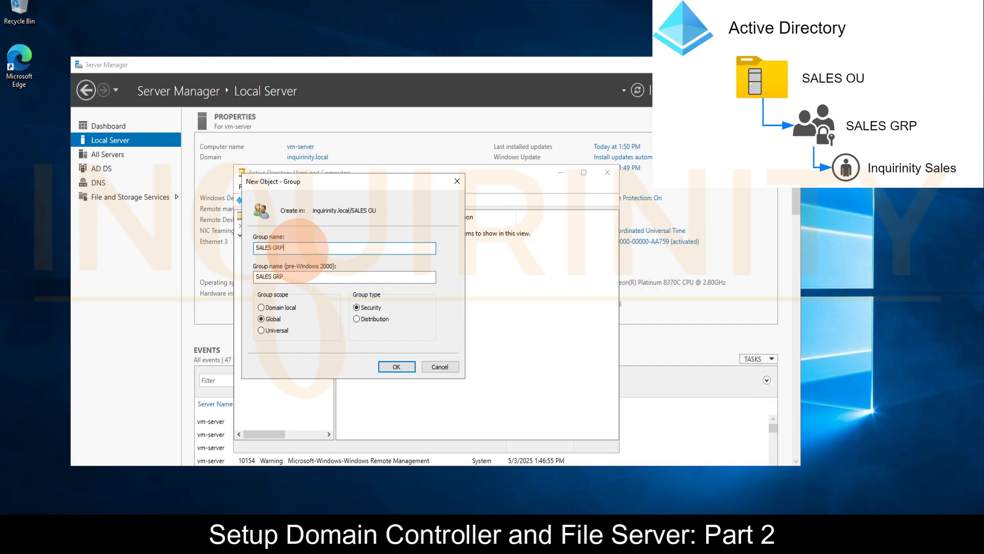
left_click(396, 366)
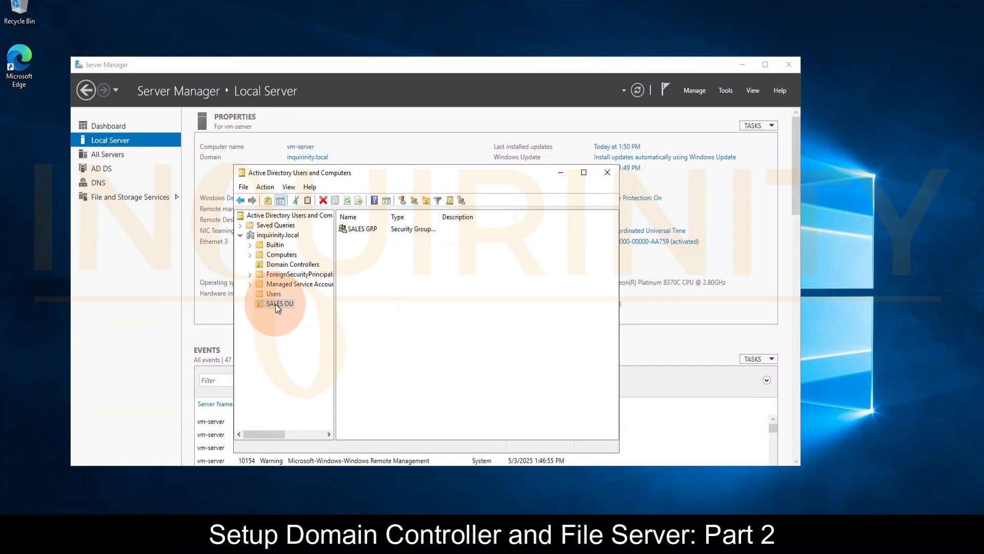
Start a new user in SALES OU with first name Inquirinity and last name Sales
left_click(276, 305)
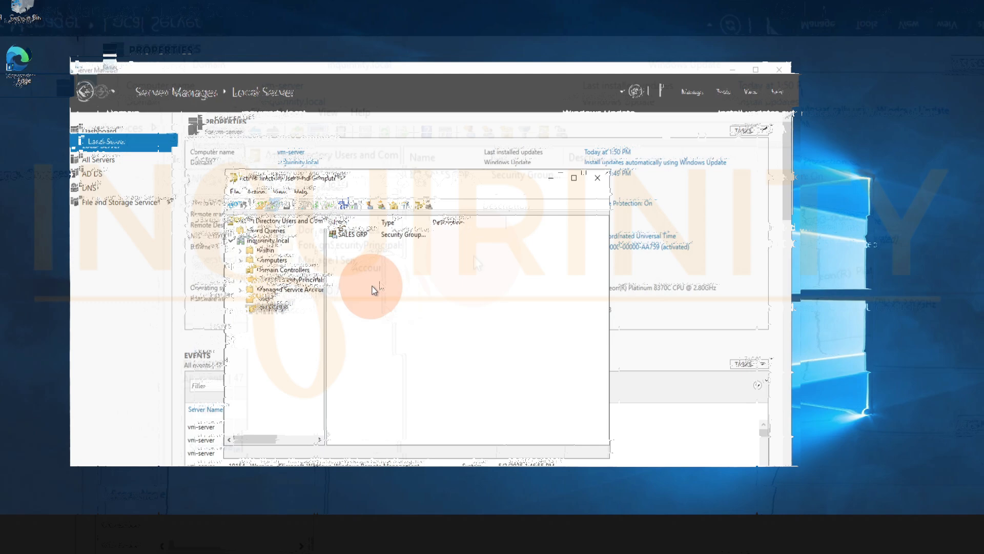
right_click(380, 281)
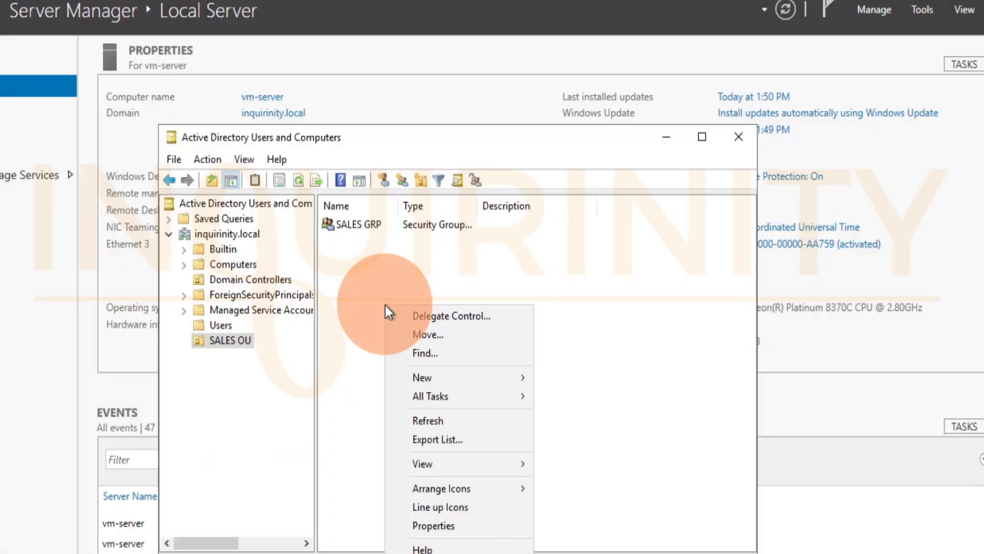
left_click(440, 383)
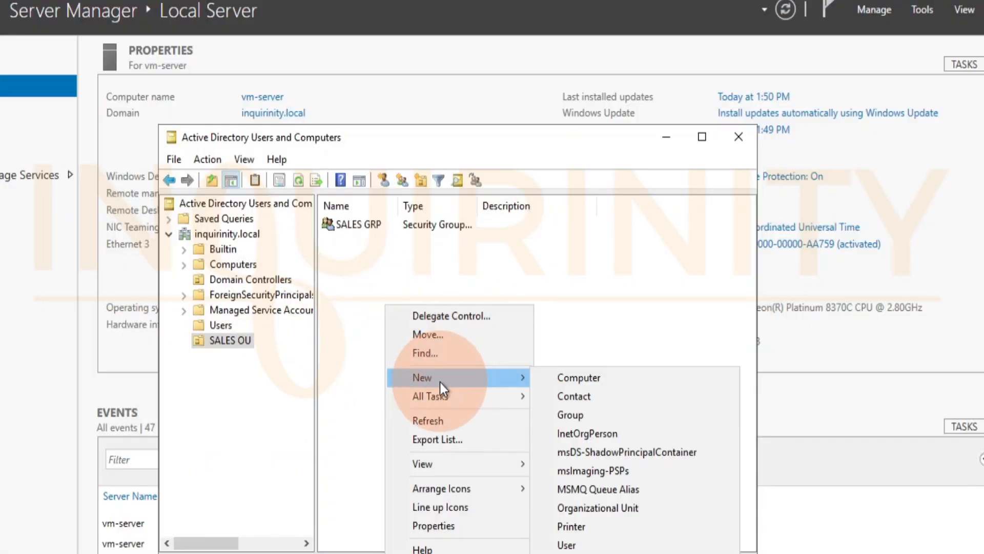
left_click(588, 545)
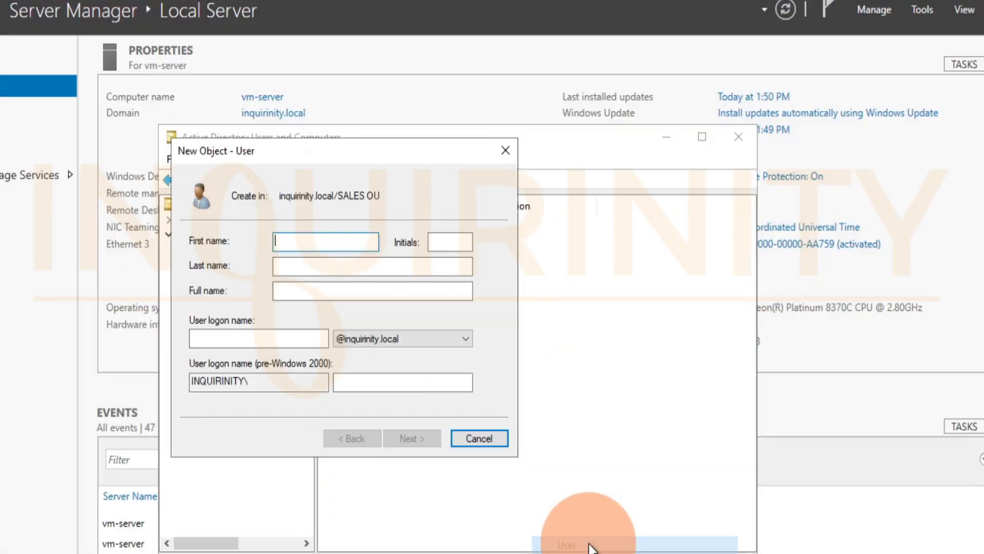
left_click_drag(207, 155, 363, 233)
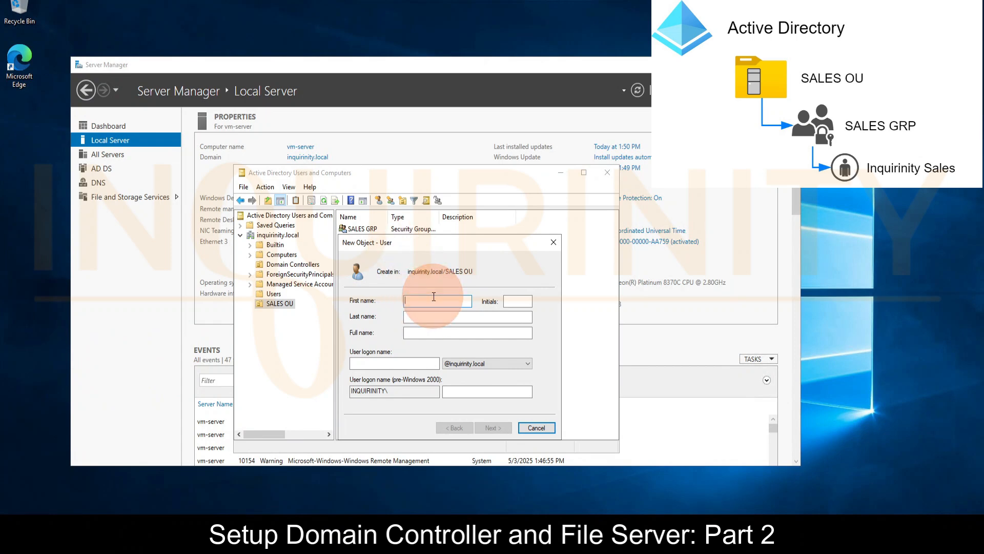
type("Inquirinity")
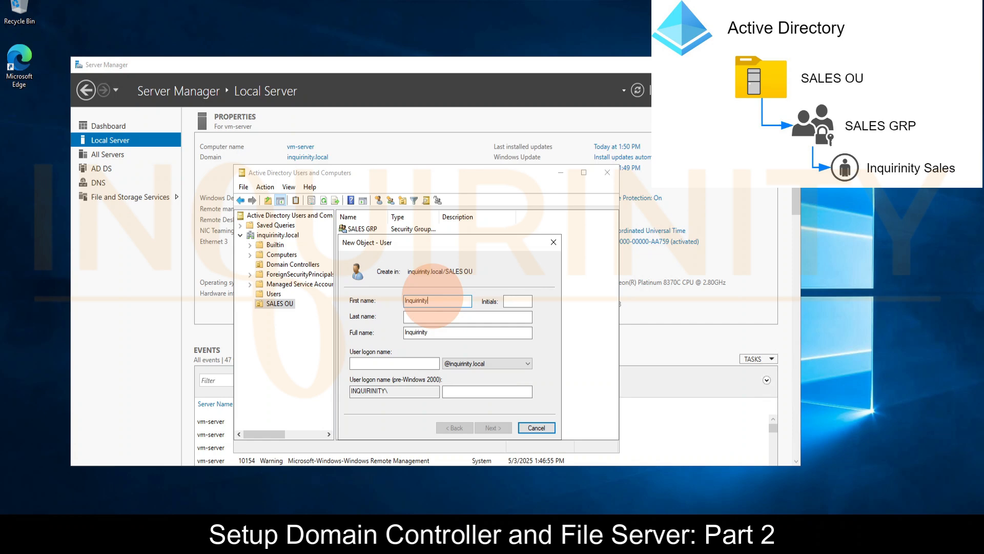
left_click(433, 317)
type("Sales")
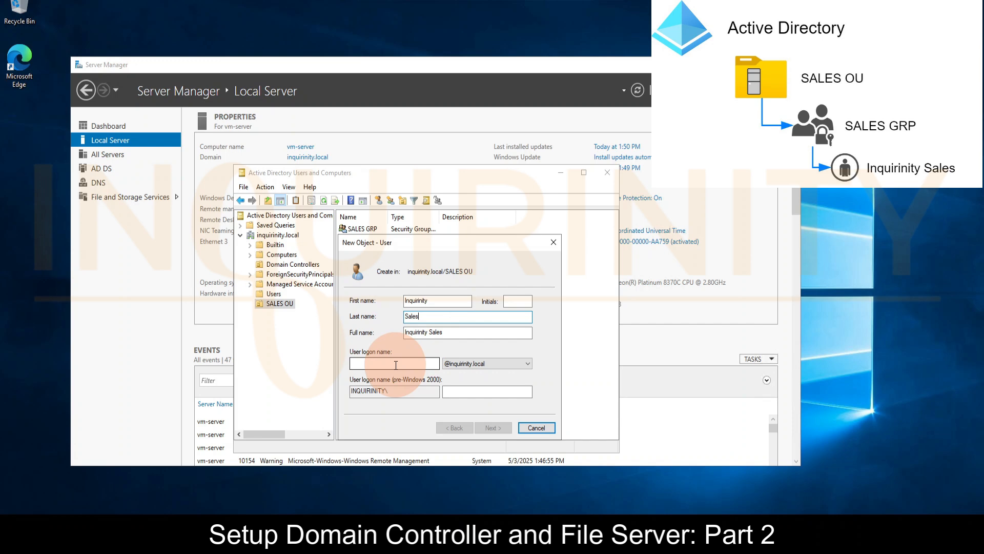
left_click(363, 362)
type("inq")
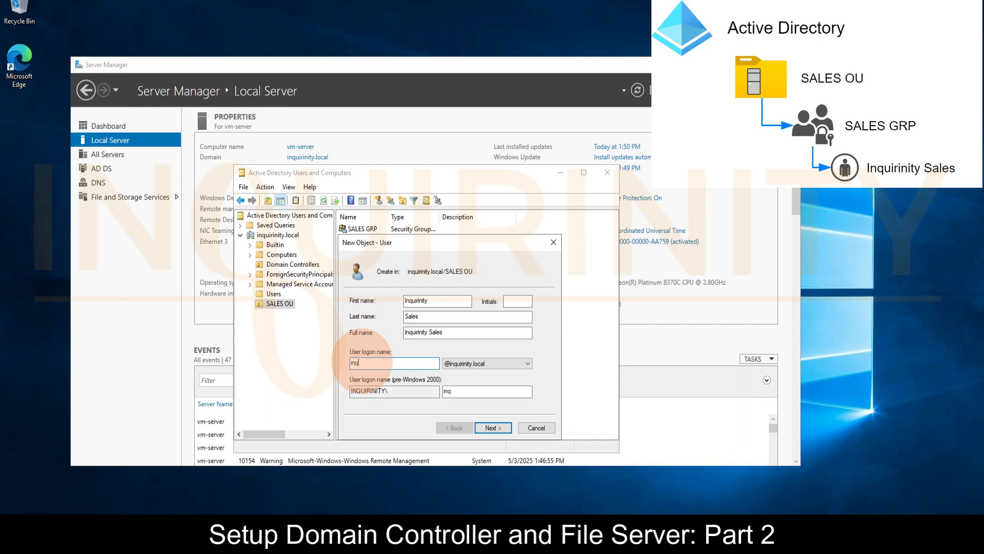
type("uirinity.")
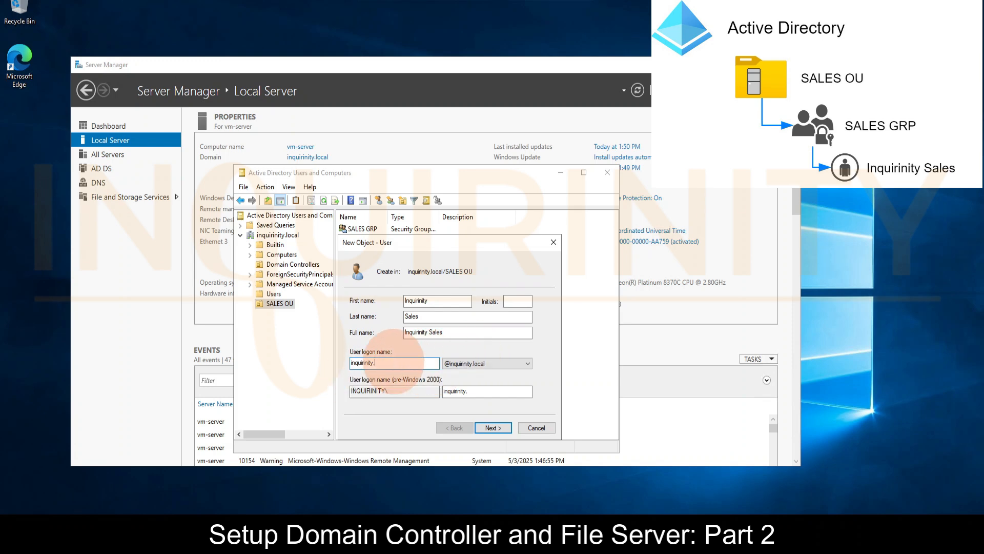
type("sales")
key("BackSpace")
key("BackSpace")
key("BackSpace")
type("y.sale")
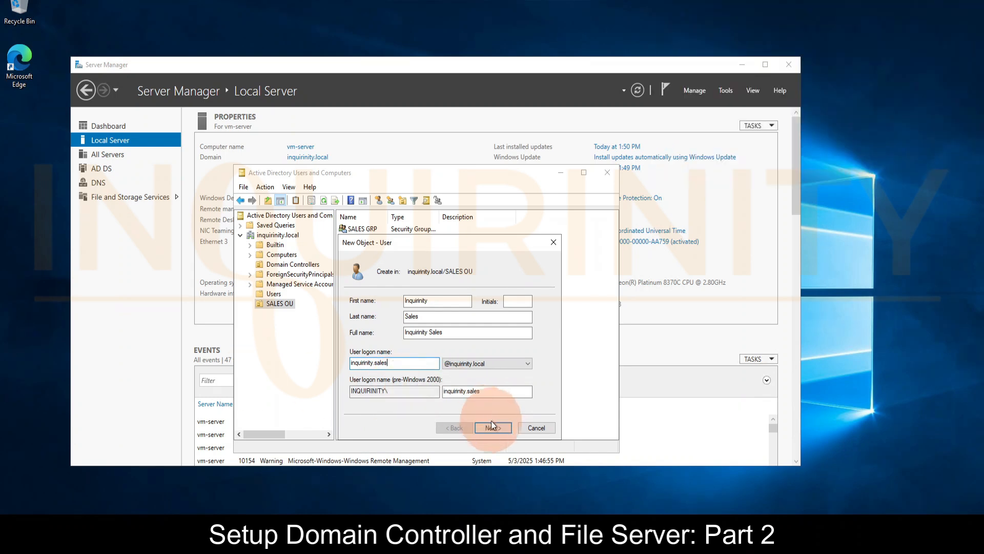
left_click(493, 427)
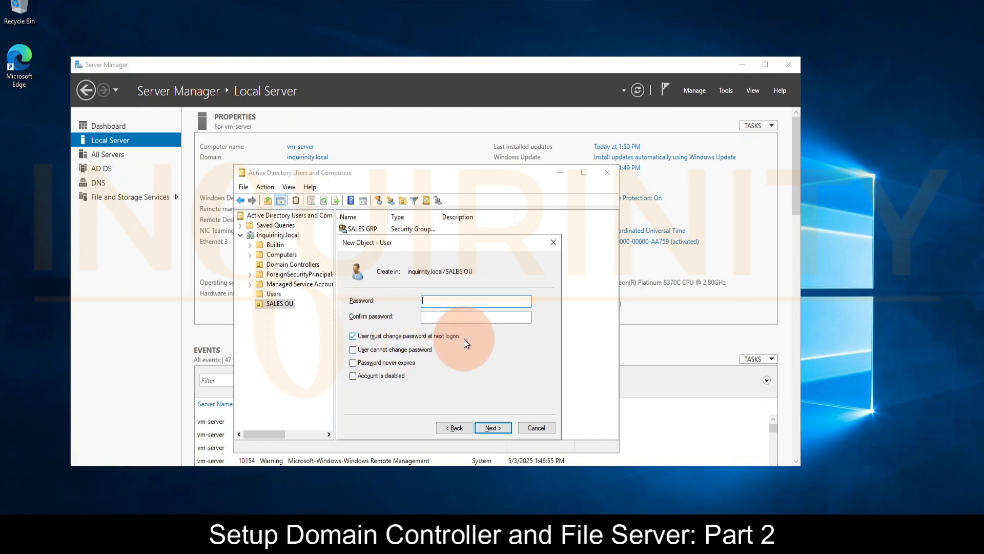
Enter and confirm the user's password, disable the forced change at next logon, enable Password never expires, and create the user
left_click(353, 337)
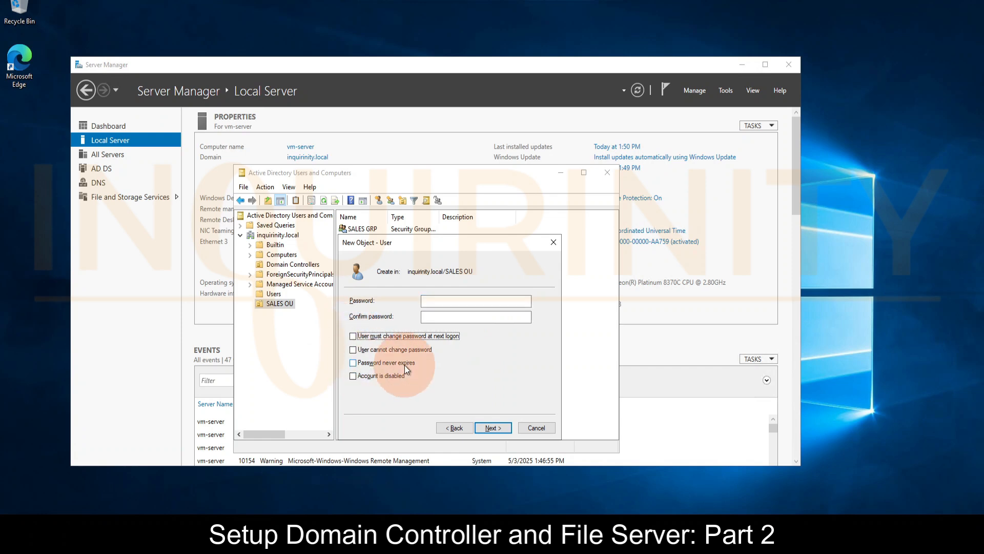
left_click(353, 363)
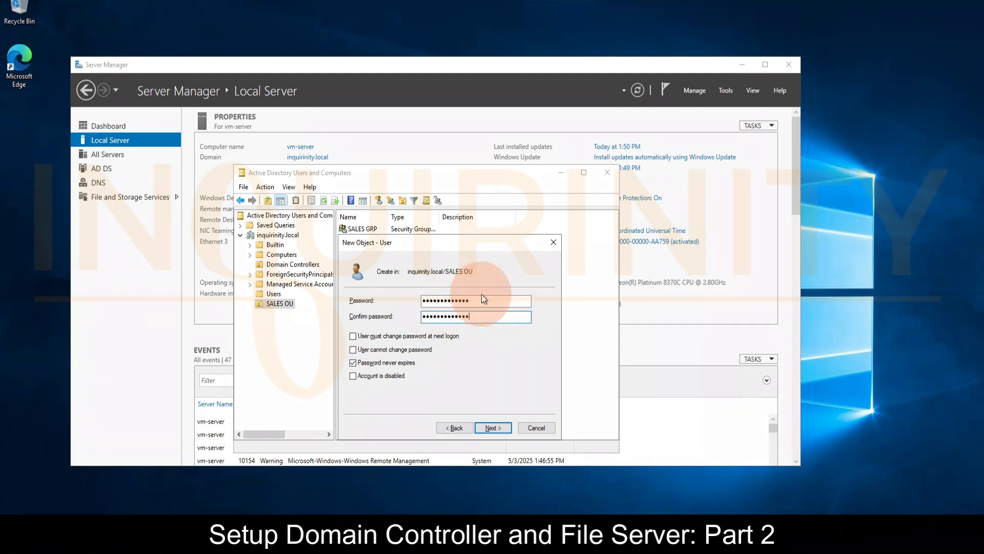
left_click(495, 430)
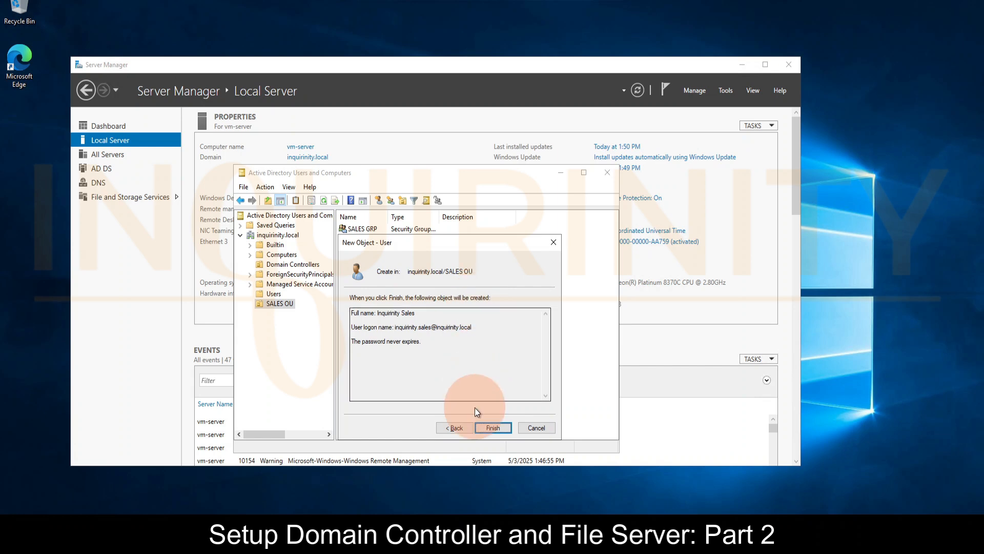
left_click(493, 428)
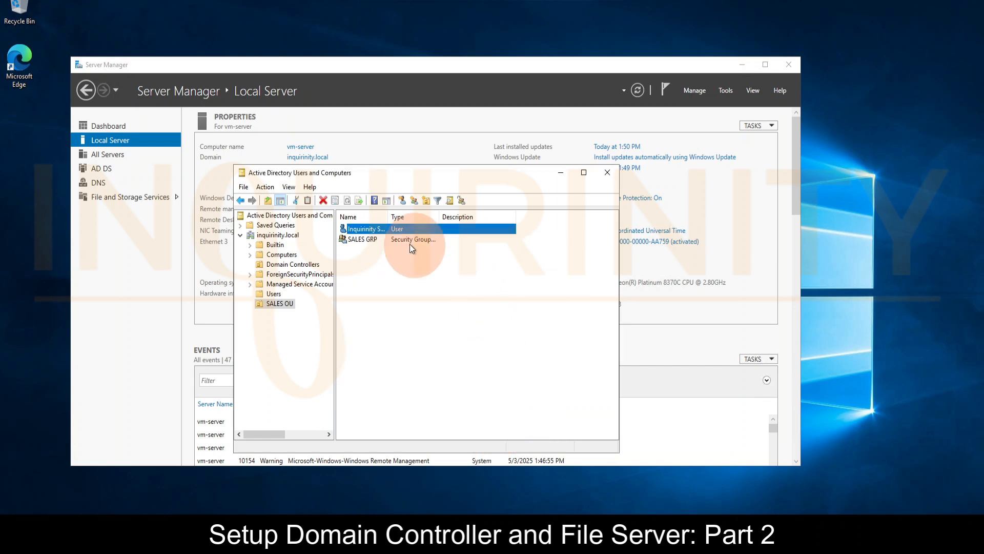
Widen the Name column to show full object names and check which members SALES GRP contains
left_click_drag(425, 215, 426, 215)
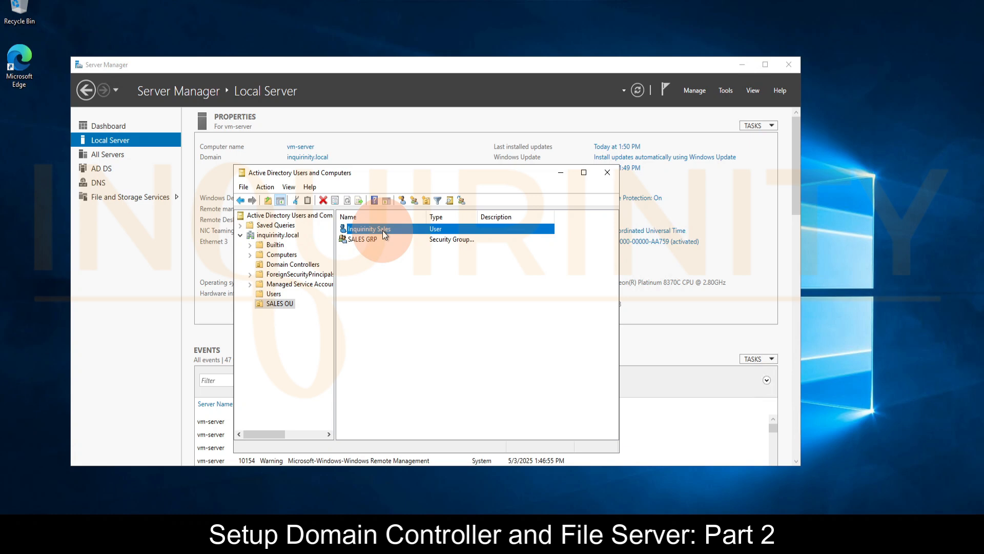
double_click(354, 241)
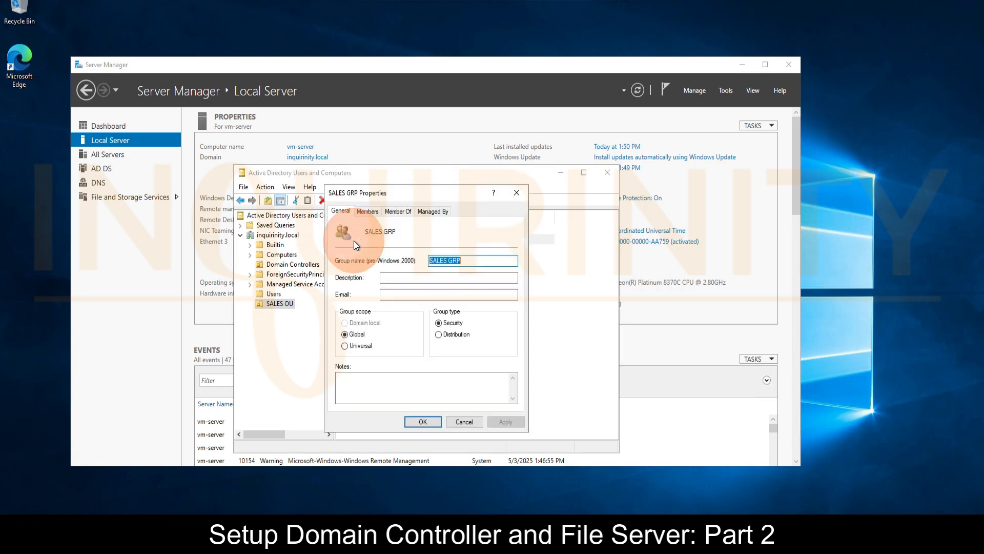
left_click(366, 212)
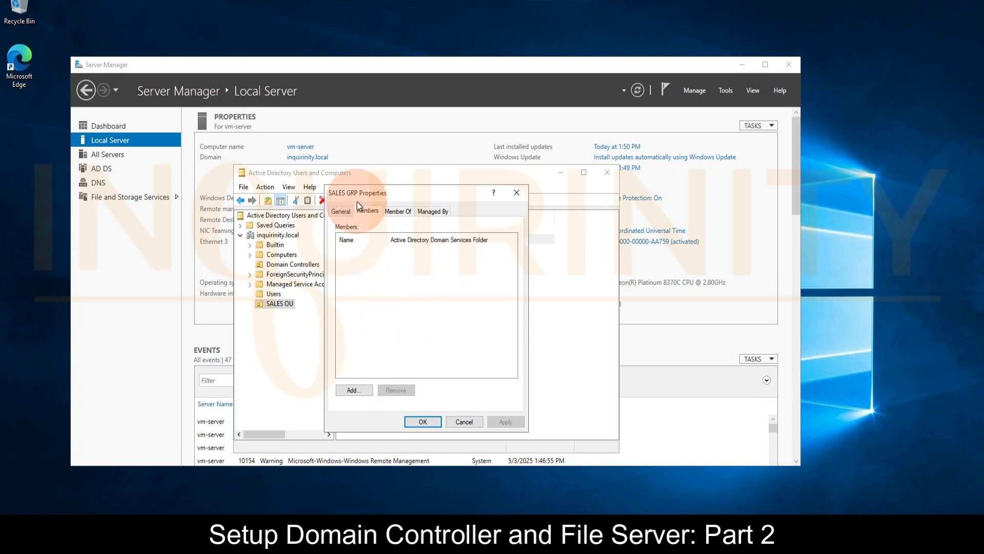
left_click(461, 424)
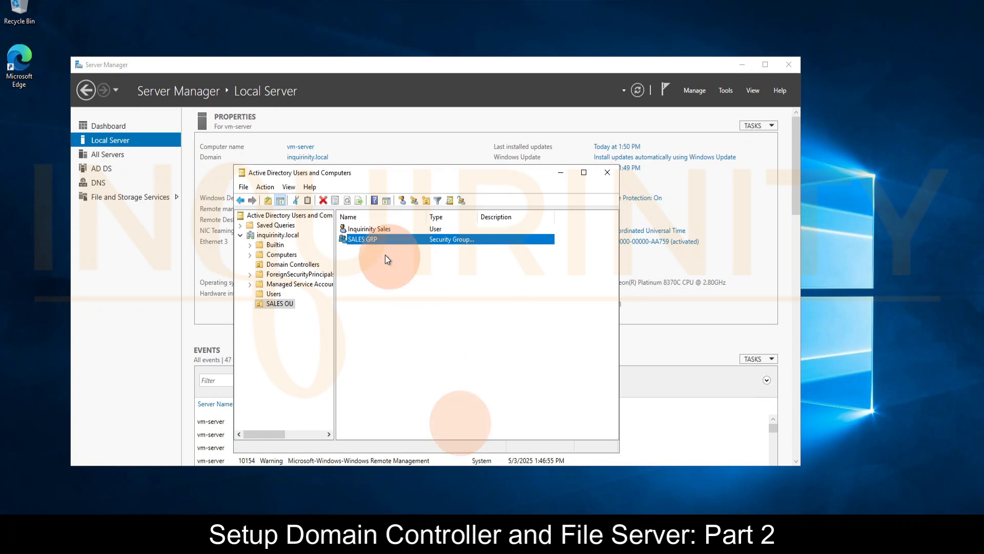
left_click(385, 230)
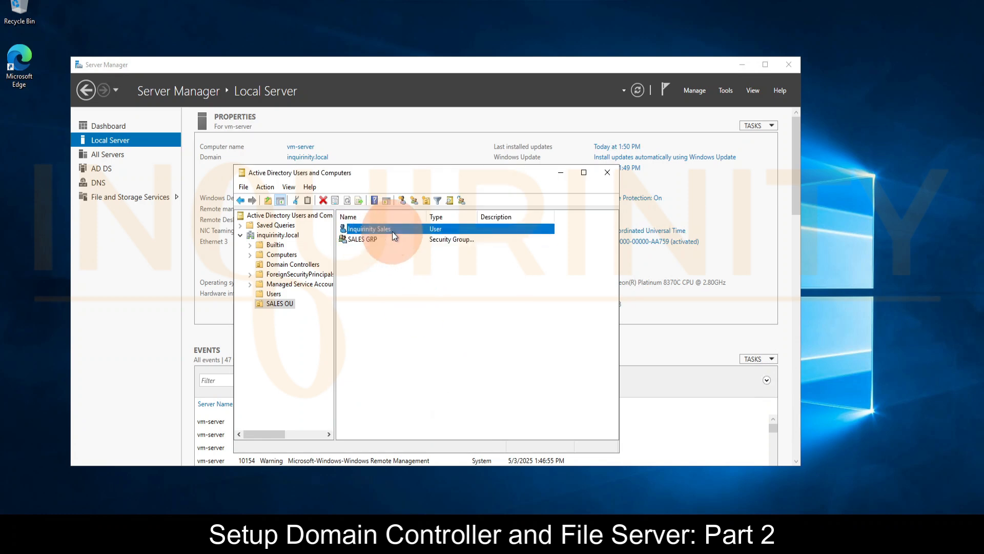
left_click(365, 241)
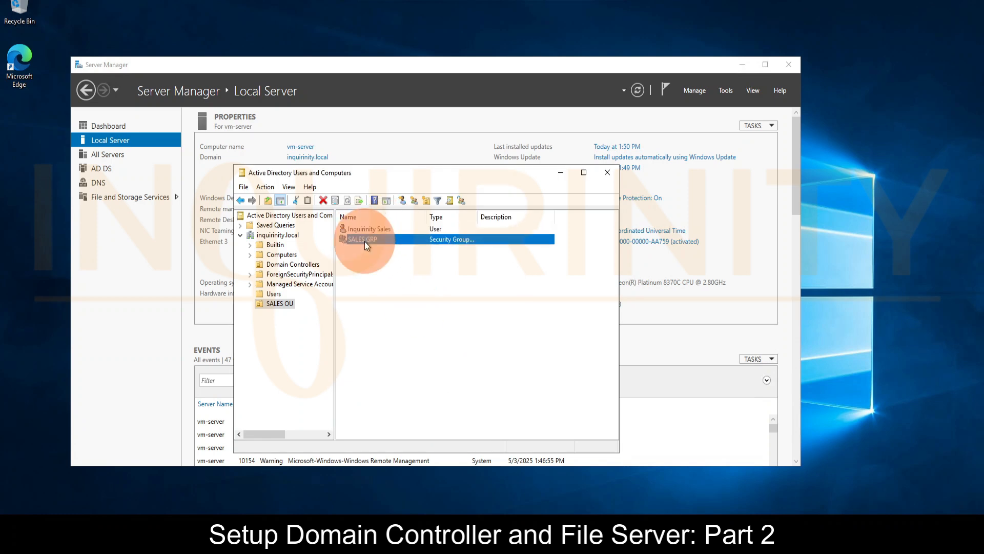
double_click(365, 241)
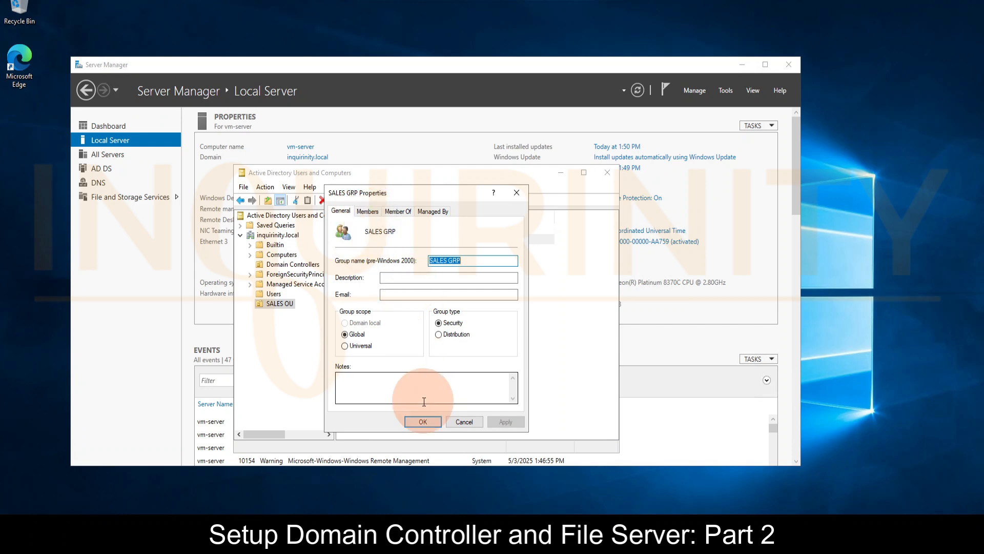
left_click(367, 212)
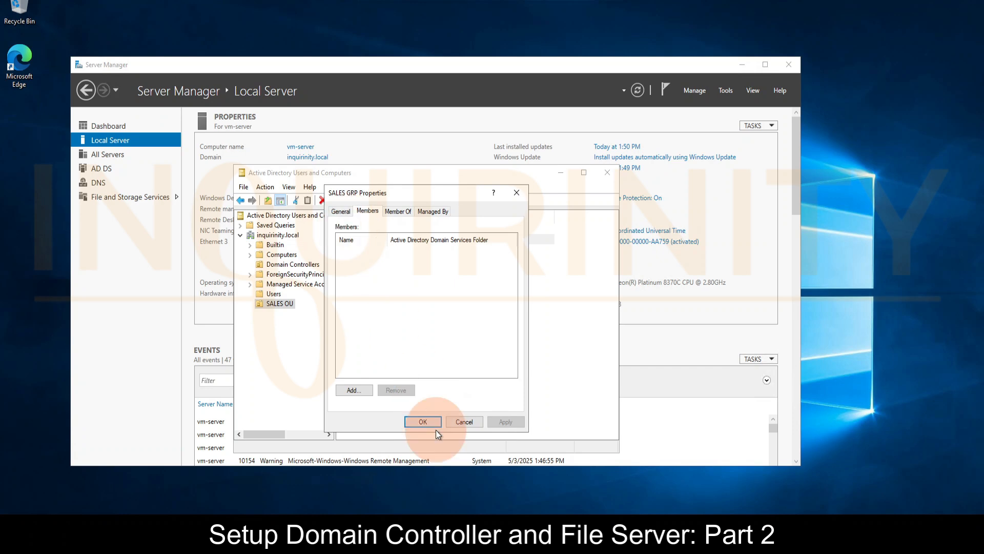
left_click(464, 423)
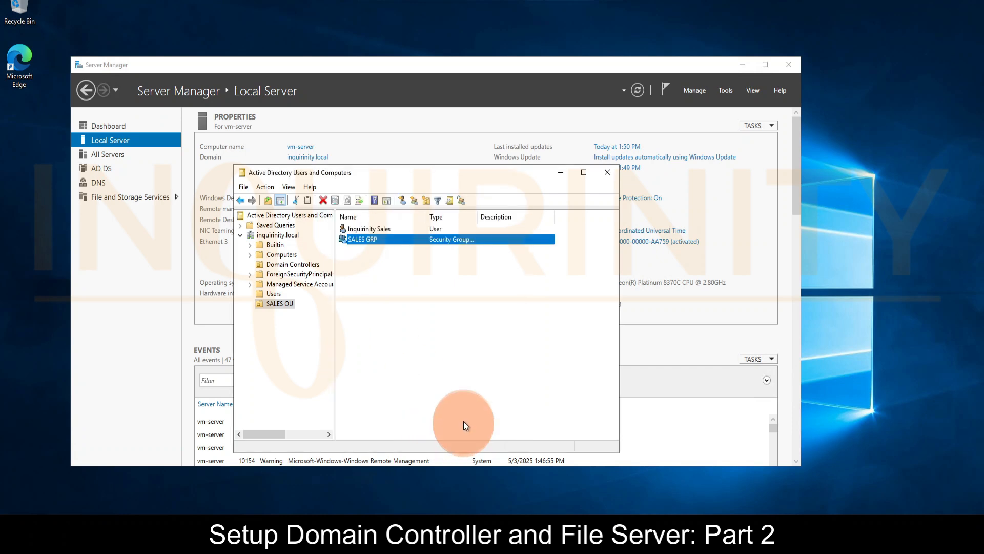
double_click(362, 238)
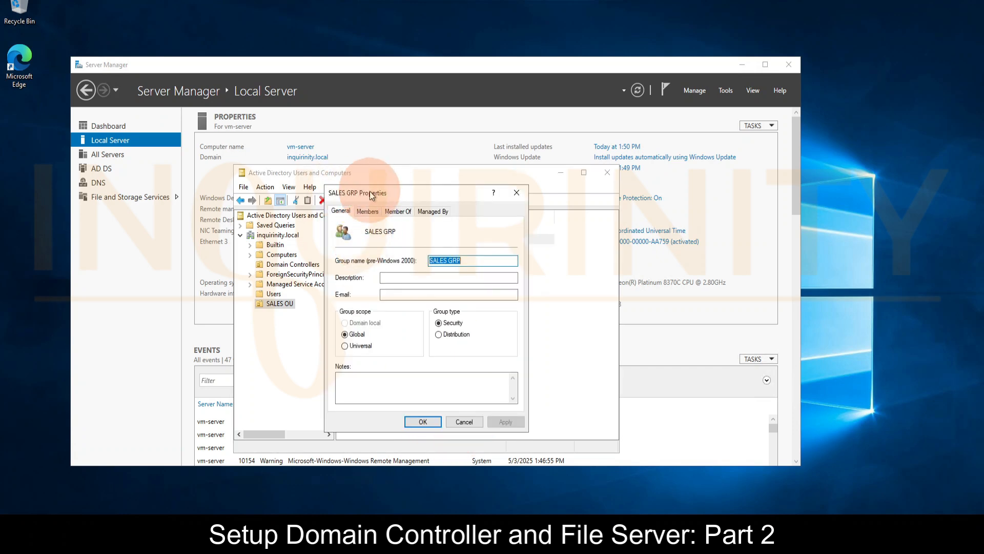
left_click(369, 212)
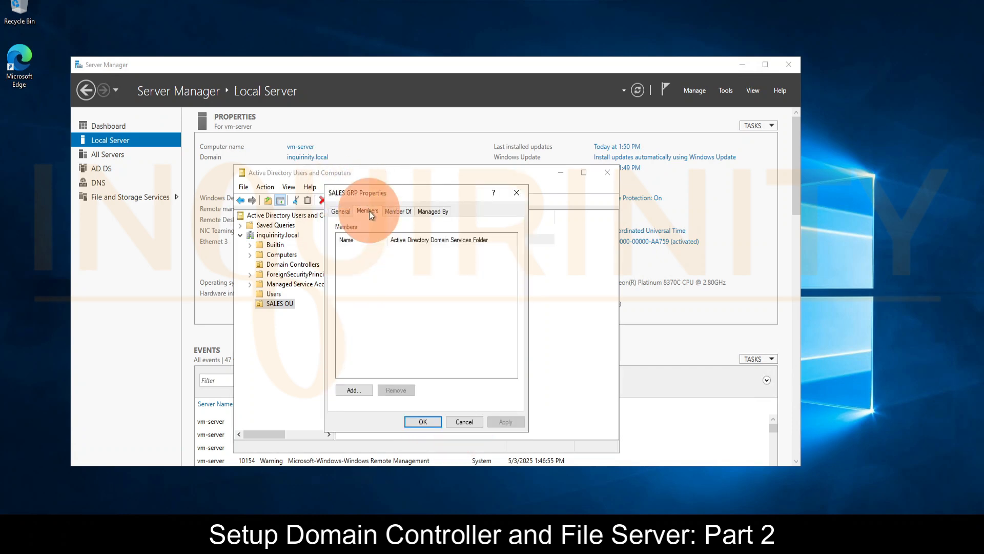
left_click(463, 422)
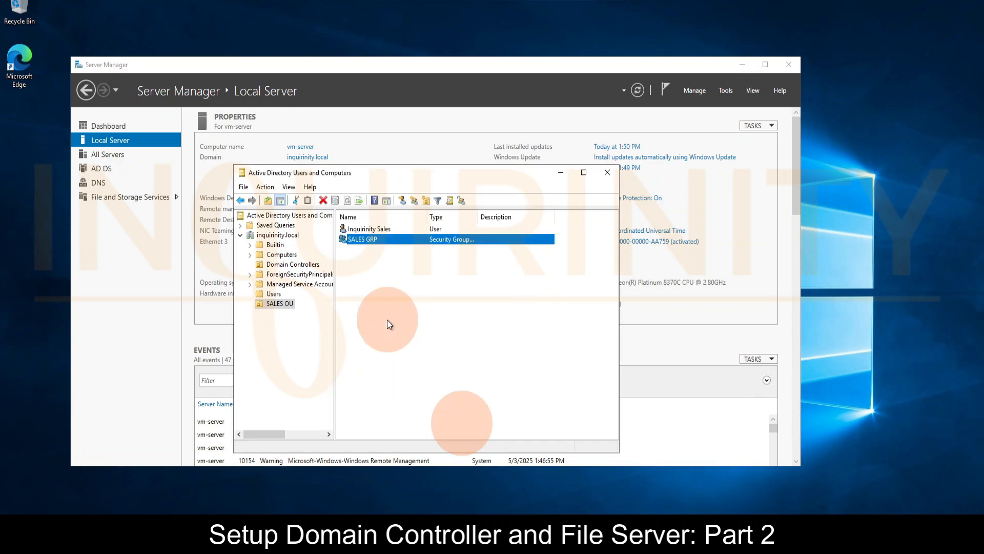
Examine which groups the Inquirinity Sales user belongs to, and close its properties
double_click(370, 228)
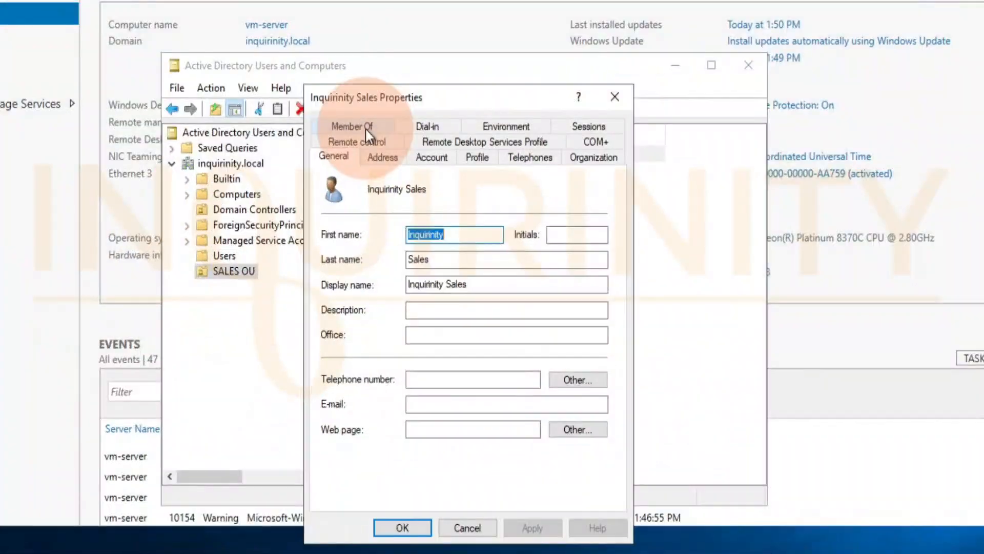
left_click(353, 127)
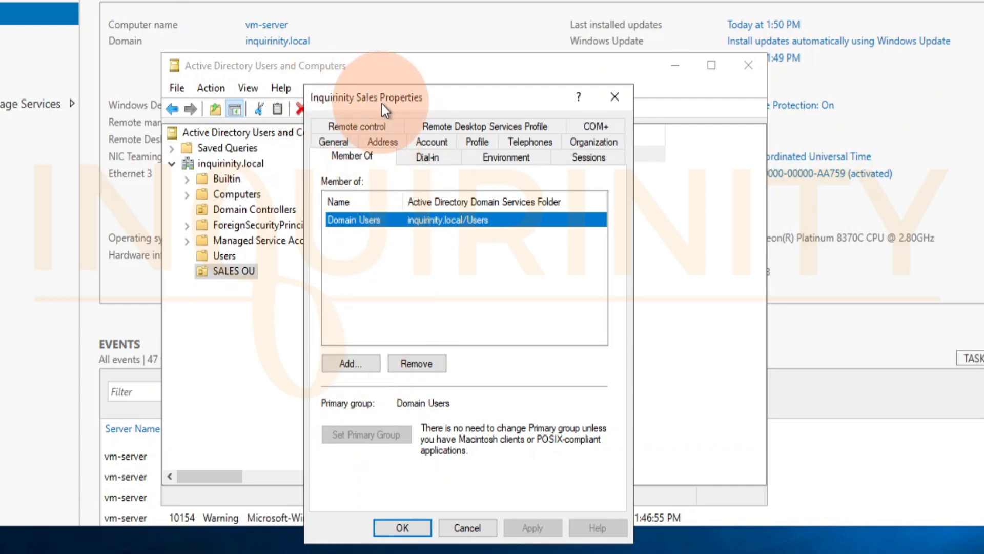
left_click_drag(393, 101, 415, 105)
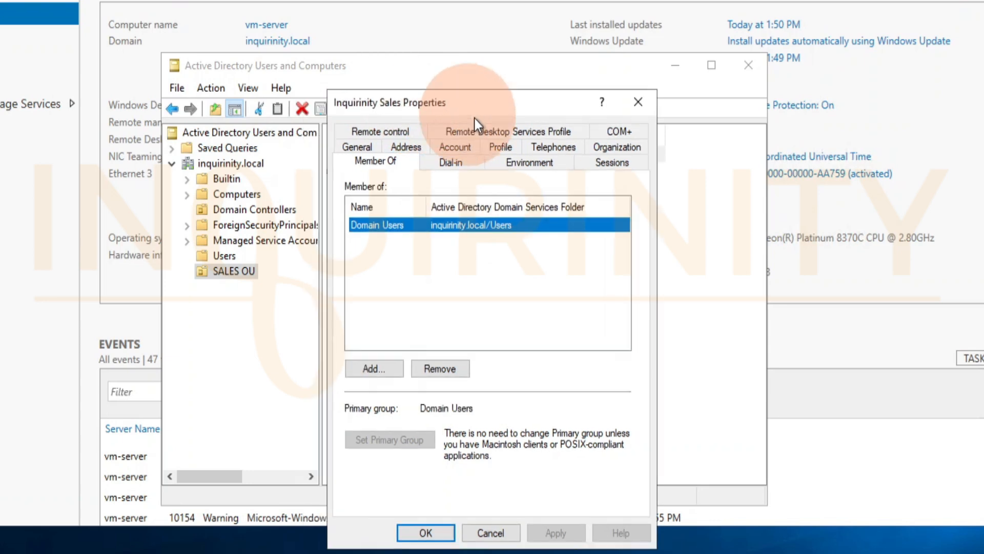
left_click_drag(474, 119, 414, 193)
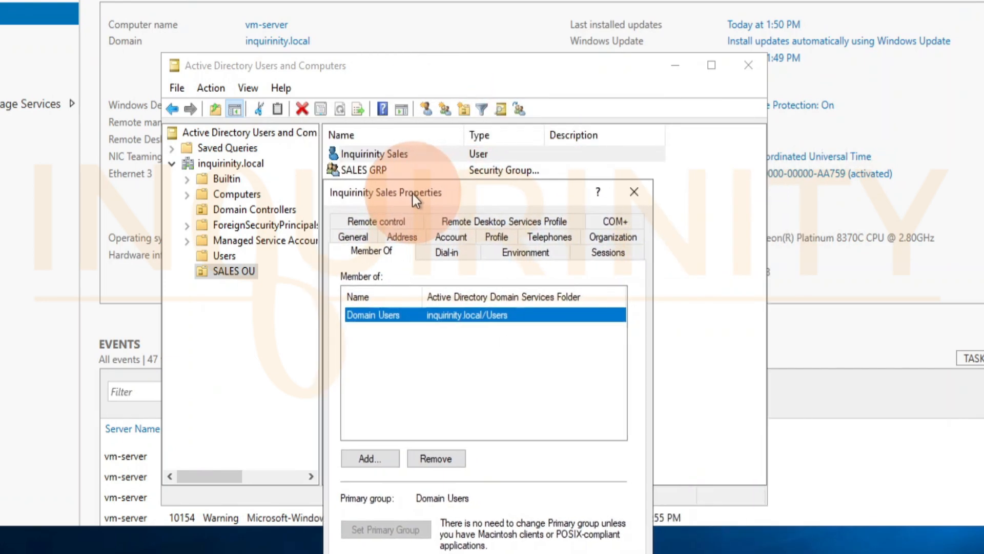
left_click(632, 194)
Add the user inquirinity.sales to the members of SALES GRP, verifying the name against the directory, and apply the change
double_click(375, 173)
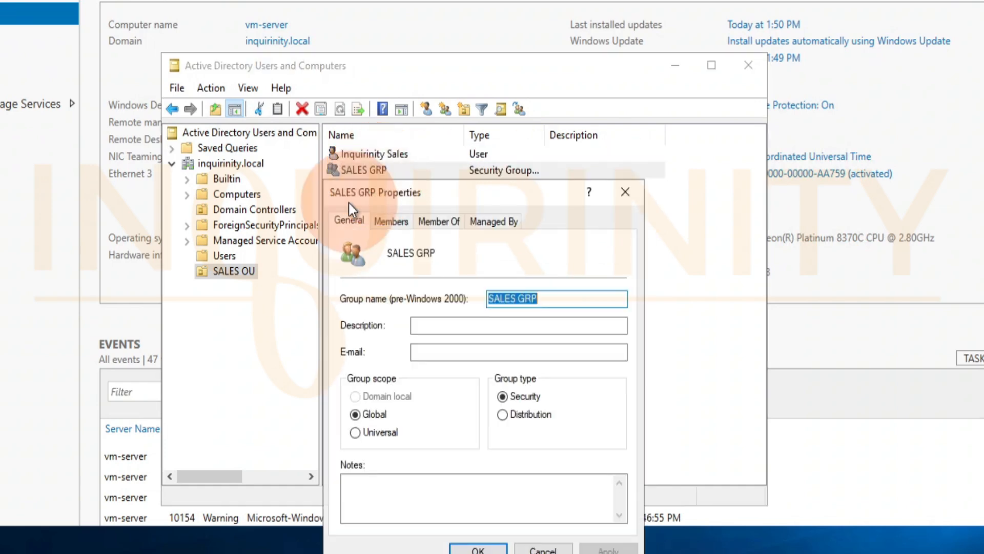
left_click(390, 220)
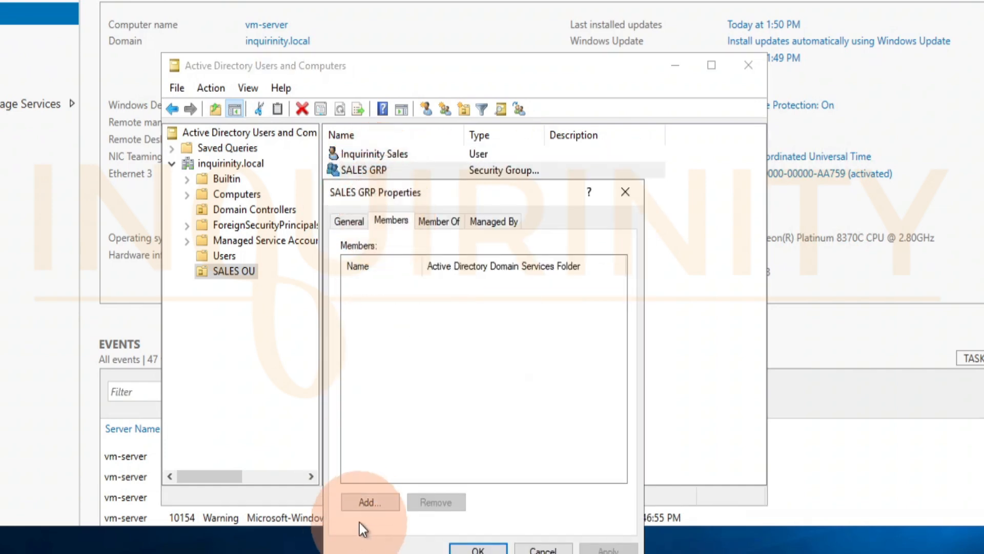
left_click(369, 503)
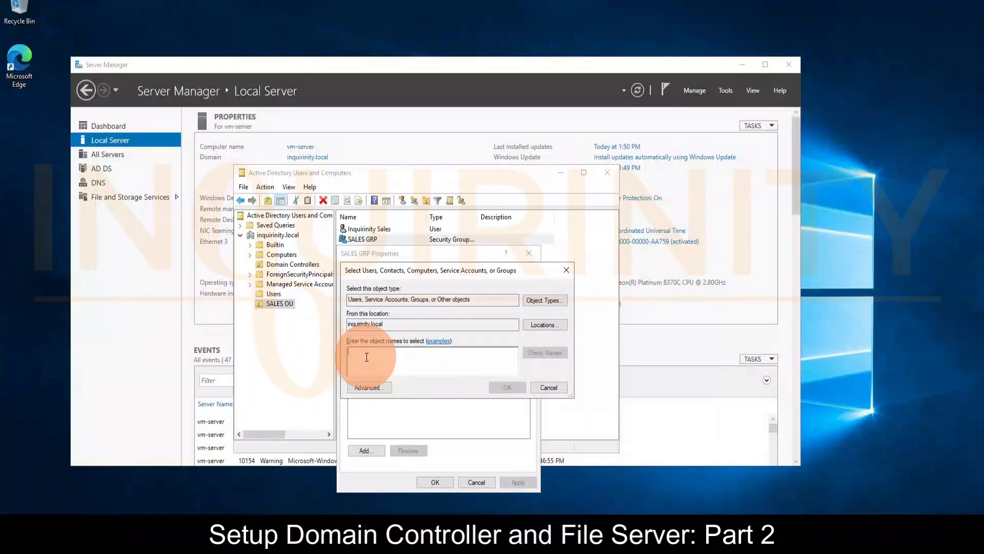
type("inquirini")
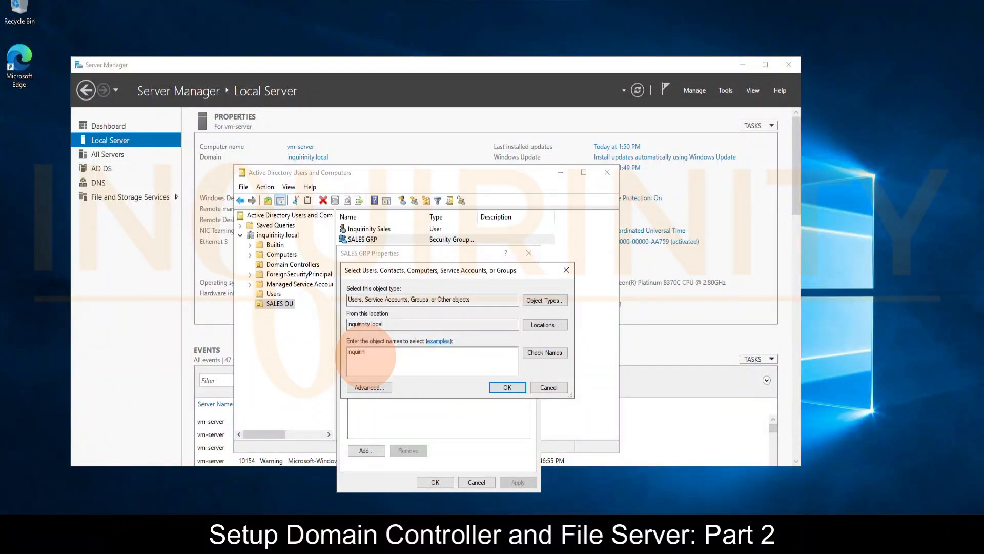
type("ty.sales")
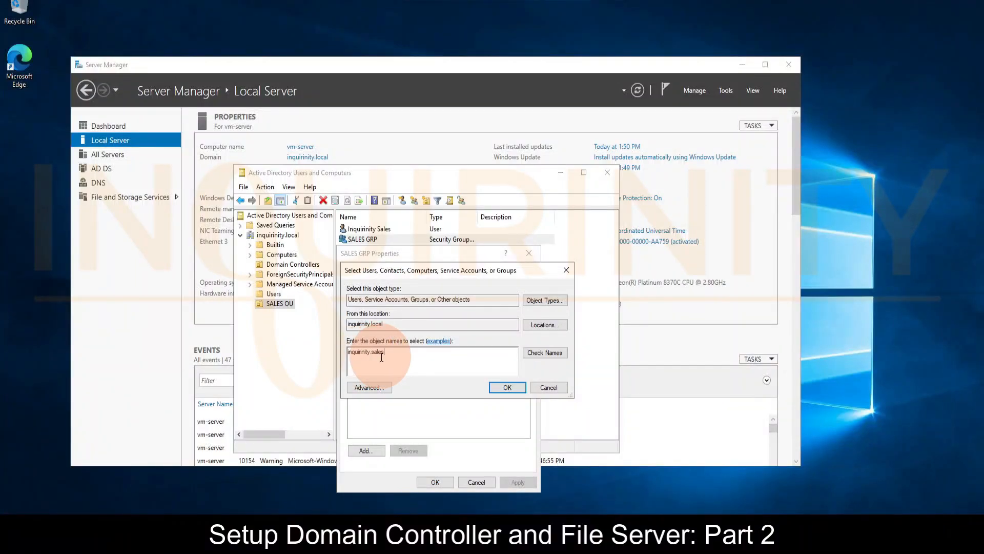
left_click(537, 353)
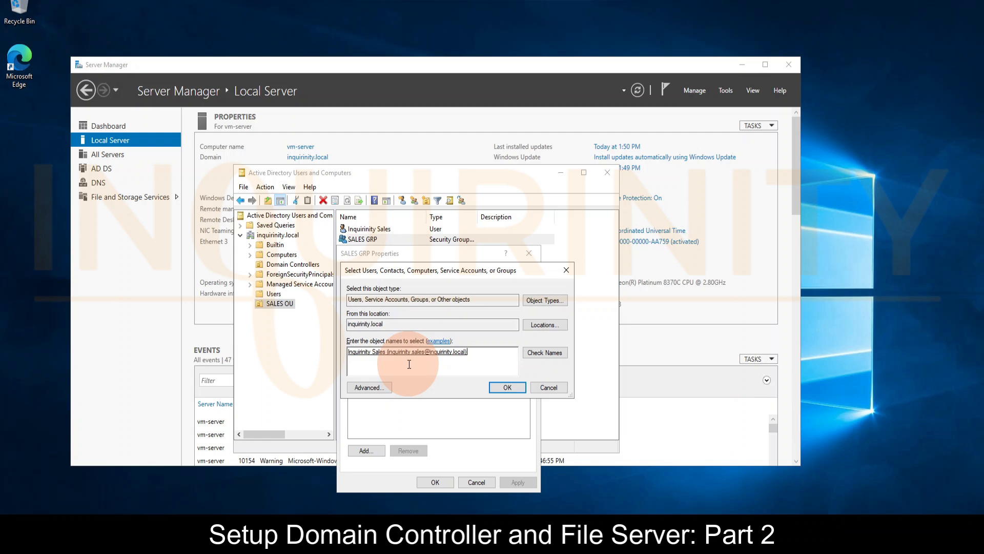
key("ctrl+a")
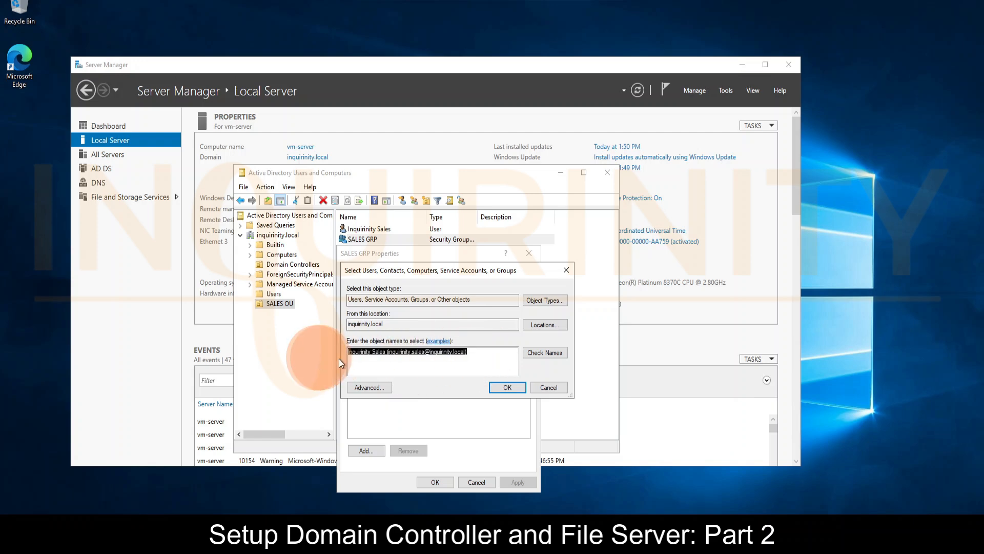
left_click(475, 352)
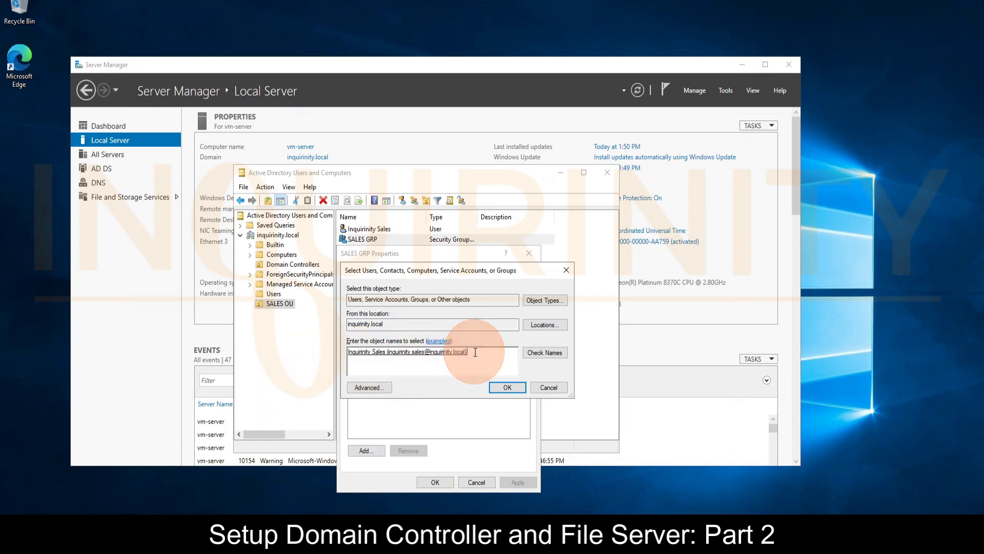
left_click(501, 386)
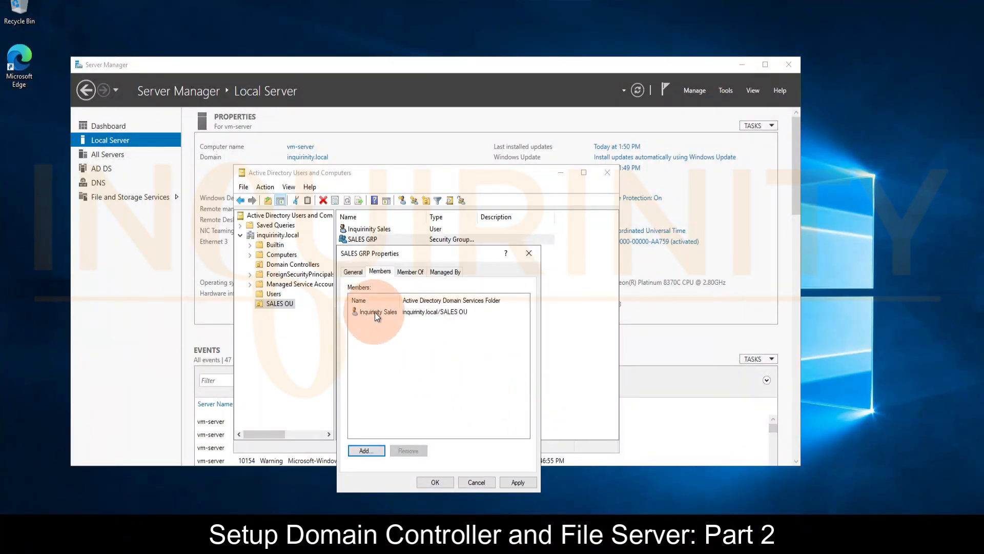
left_click(518, 482)
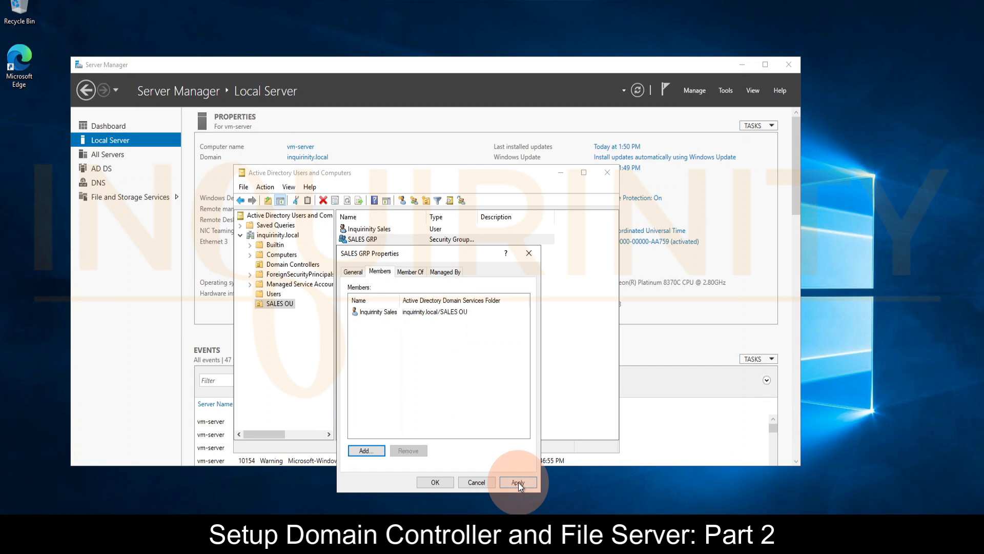
left_click(439, 482)
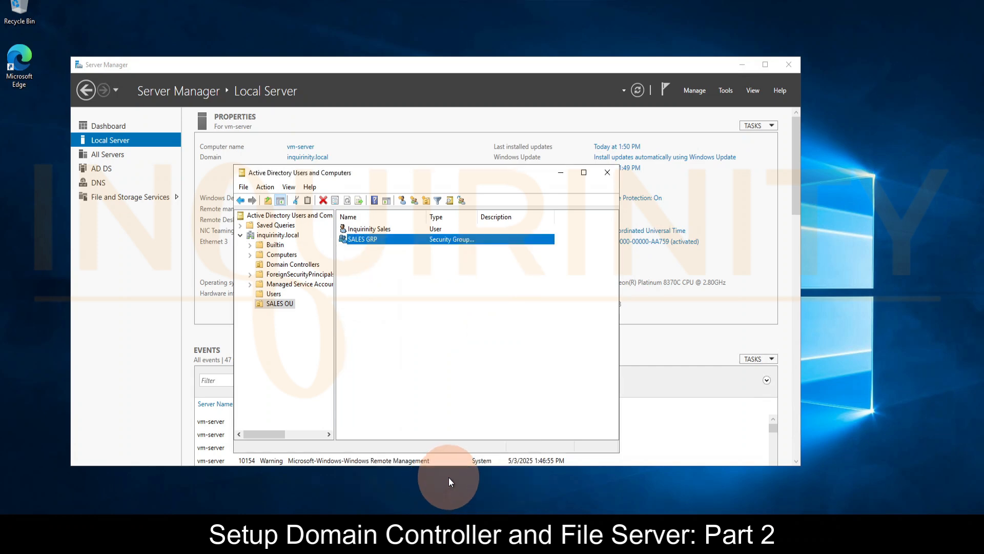
left_click(360, 241)
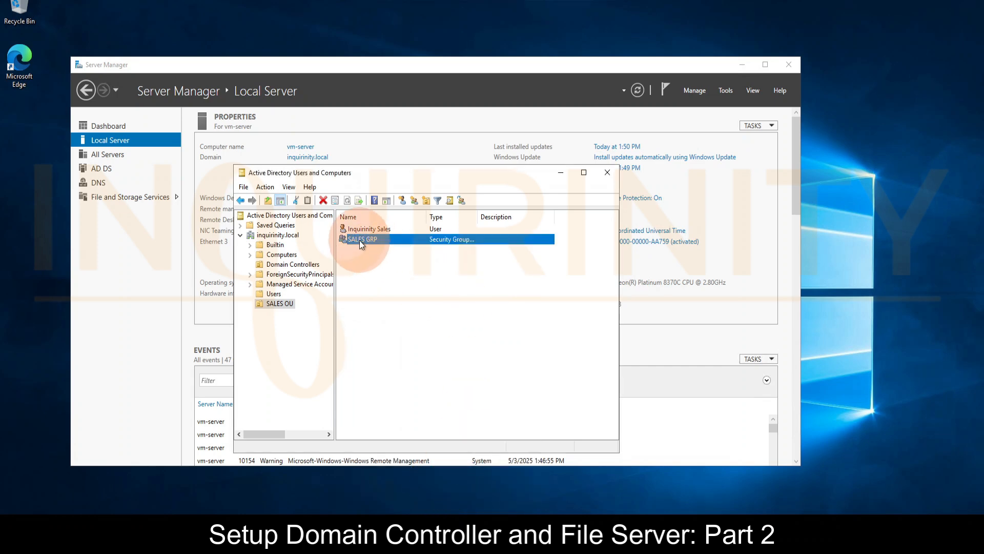
left_click(380, 228)
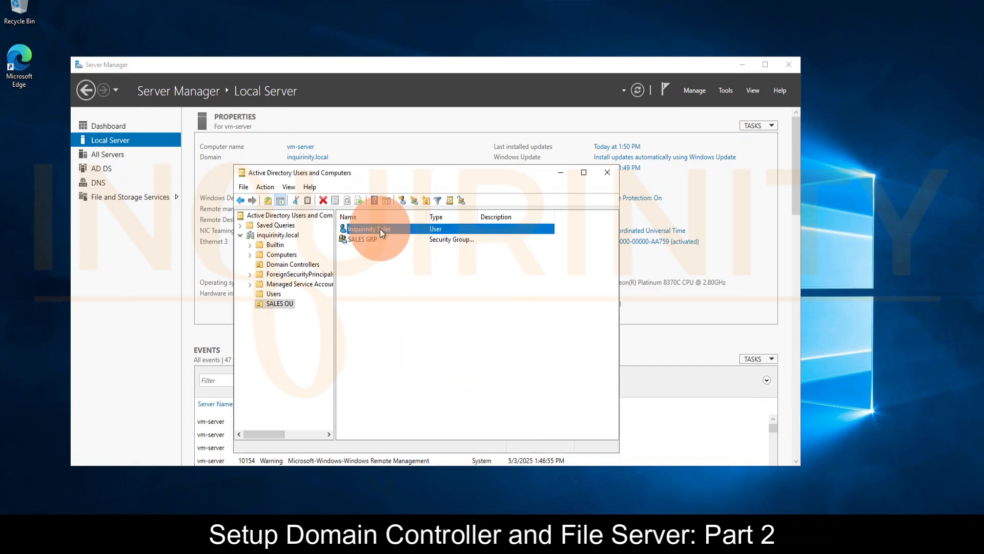
left_click(278, 305)
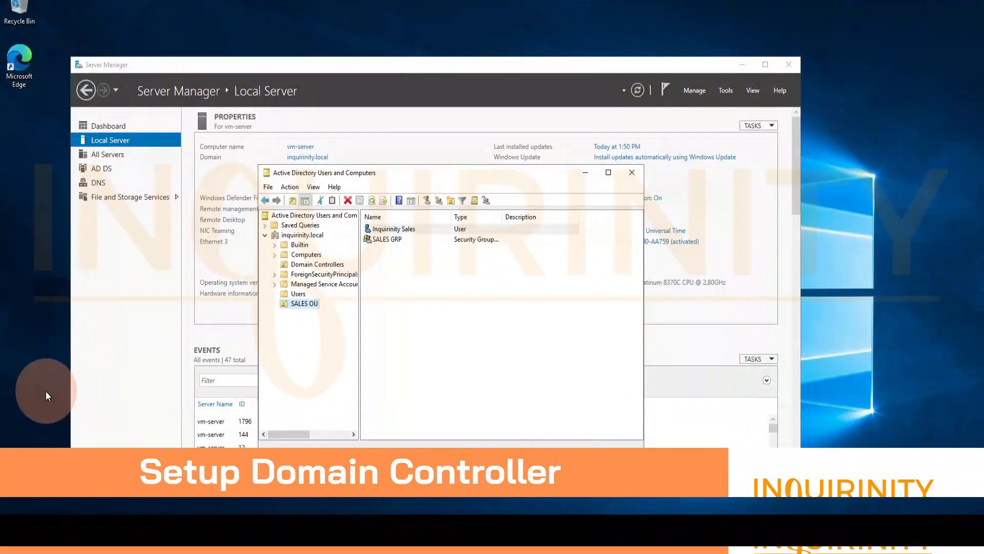
left_click(293, 378)
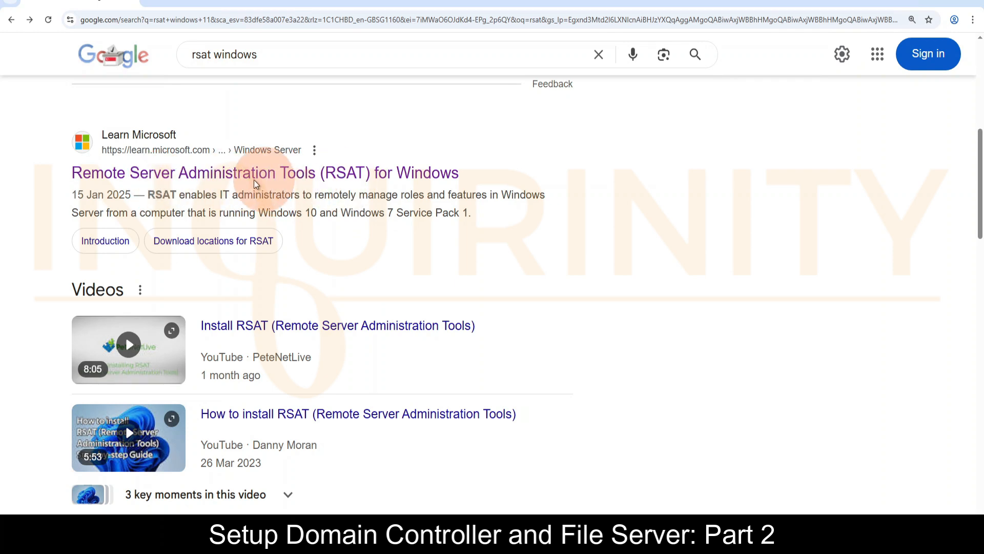
Open the Microsoft Learn article on Remote Server Administration Tools for Windows and read how RSAT is installed on servers and on Windows 10
left_click(340, 174)
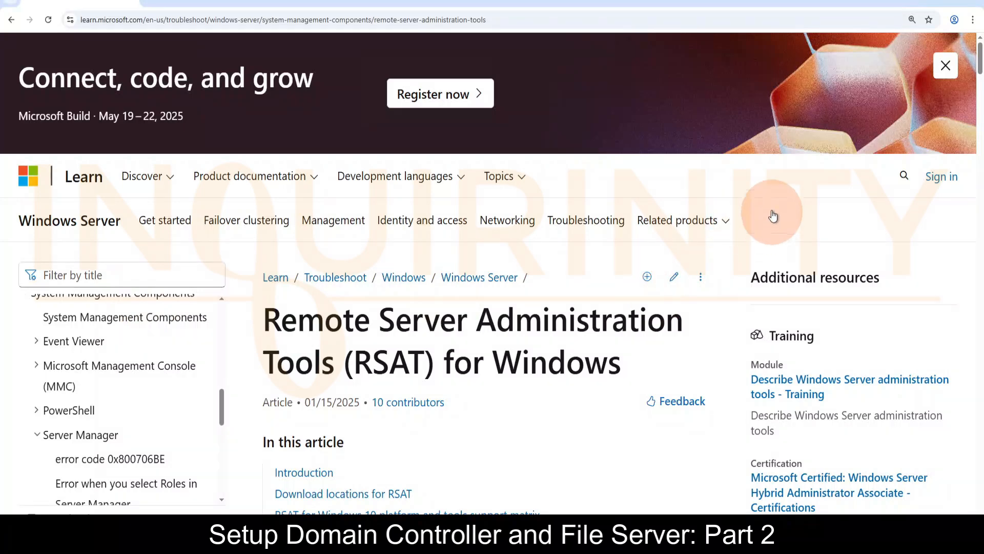
scroll(577, 343, "down", 2)
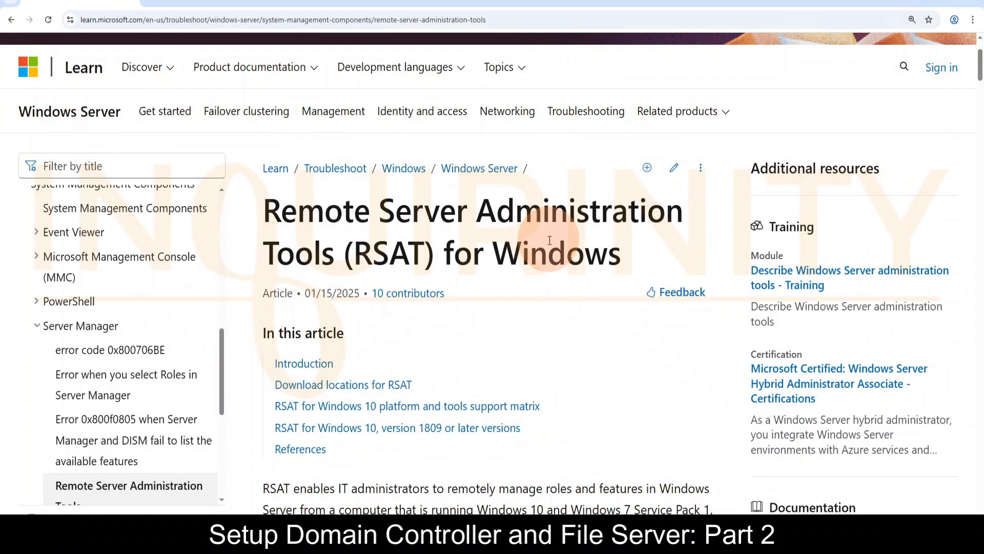
scroll(541, 278, "down", 6)
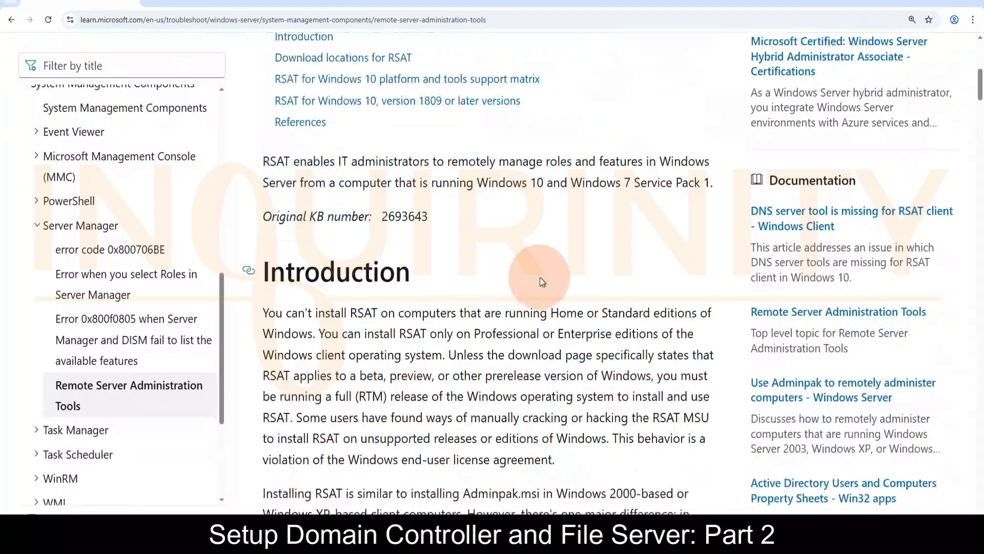
scroll(540, 278, "down", 7)
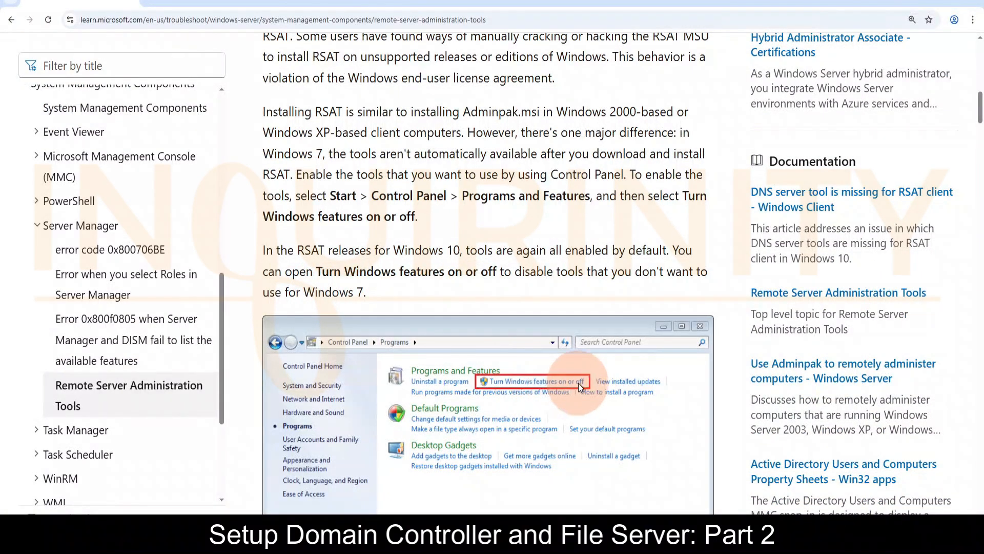
scroll(578, 383, "down", 11)
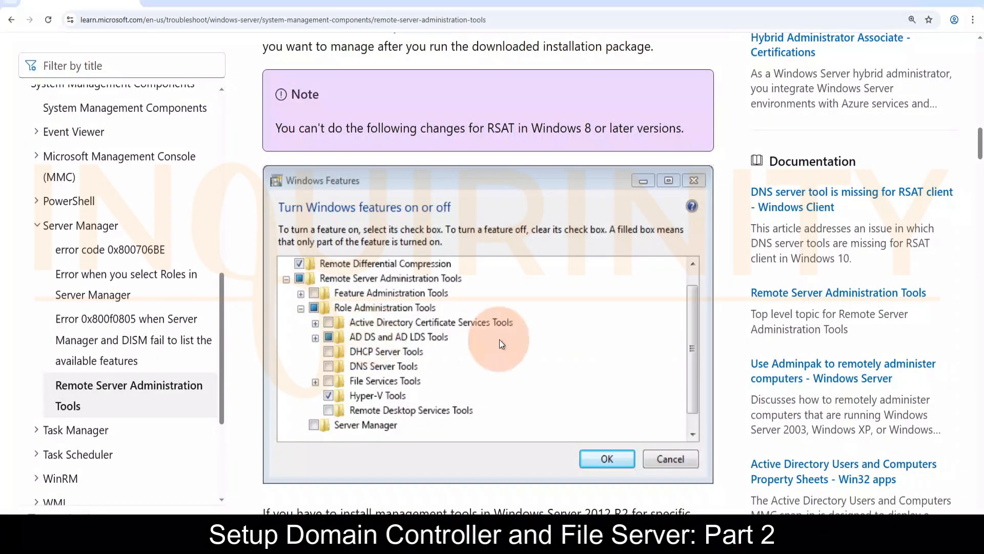
scroll(500, 344, "down", 8)
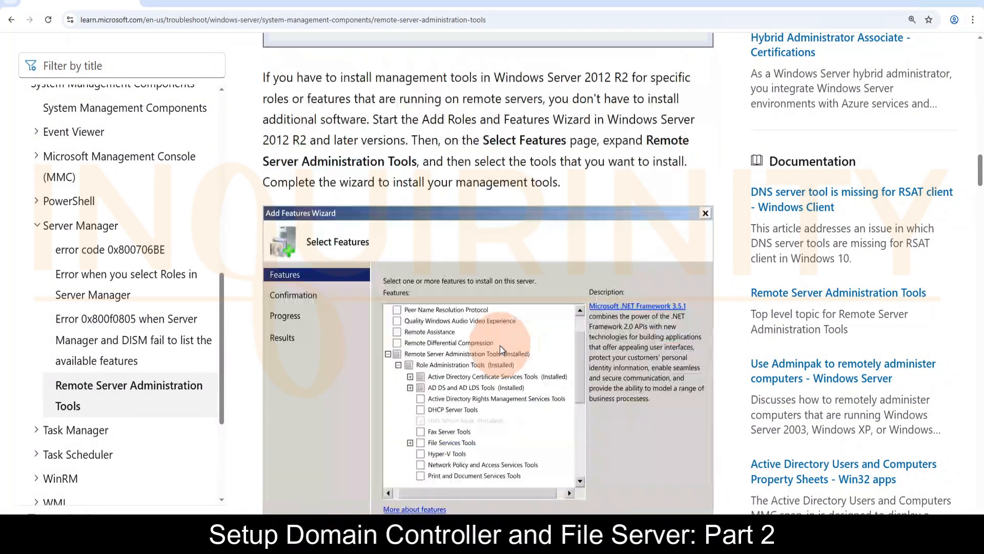
scroll(500, 346, "down", 10)
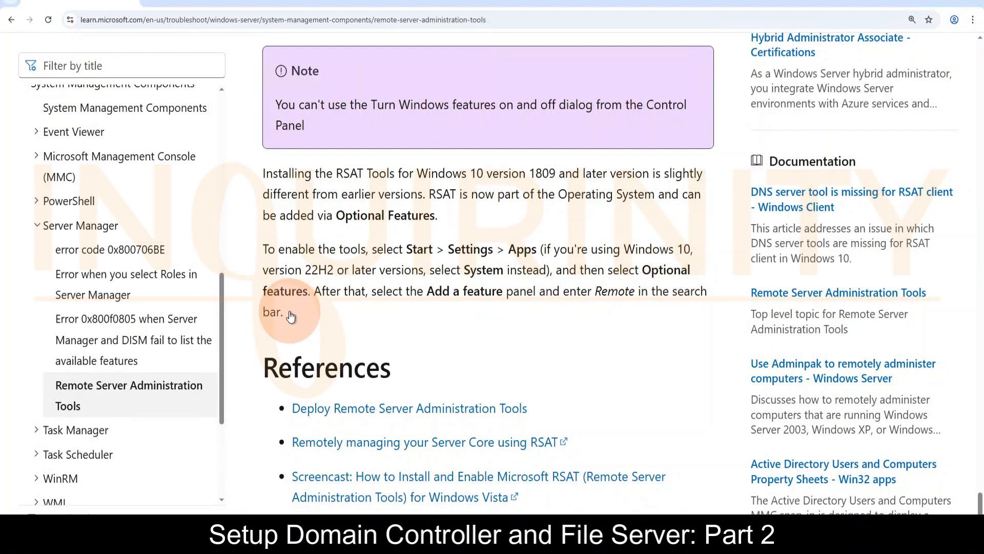
Switch to Server Manager on vm-client and start a role-based or feature-based installation for vm-client.inquirinity.local, continuing to feature selection without adding roles
key("alt+Tab")
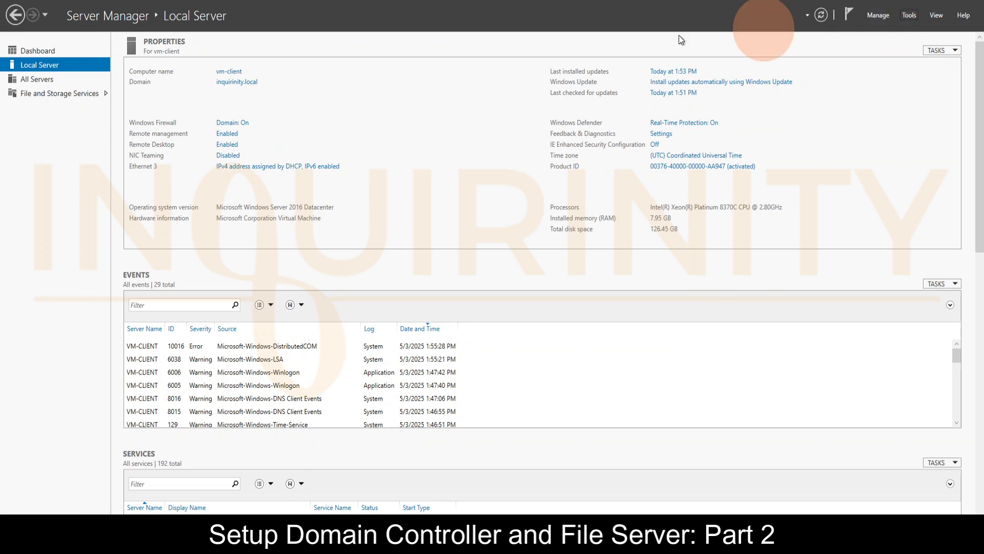
left_click(881, 16)
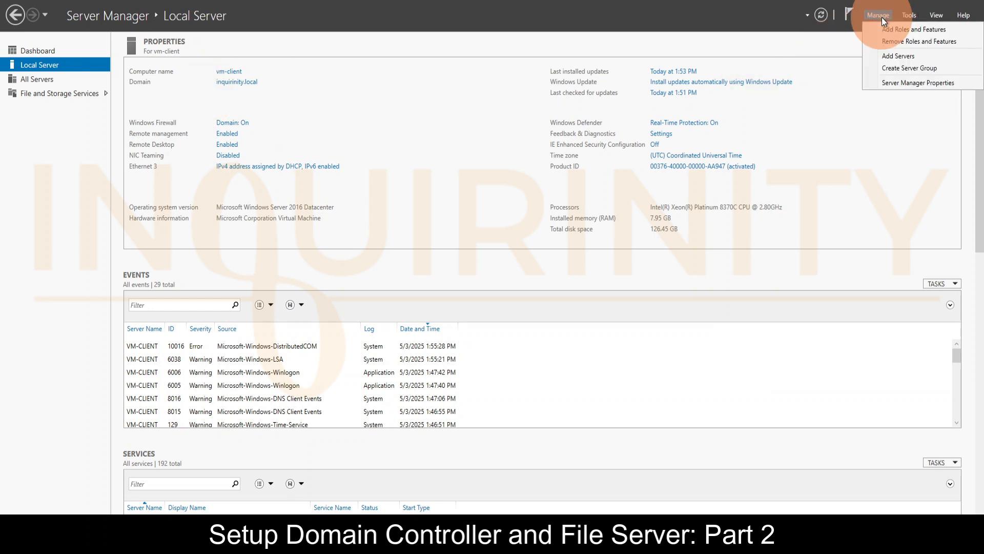
left_click(892, 29)
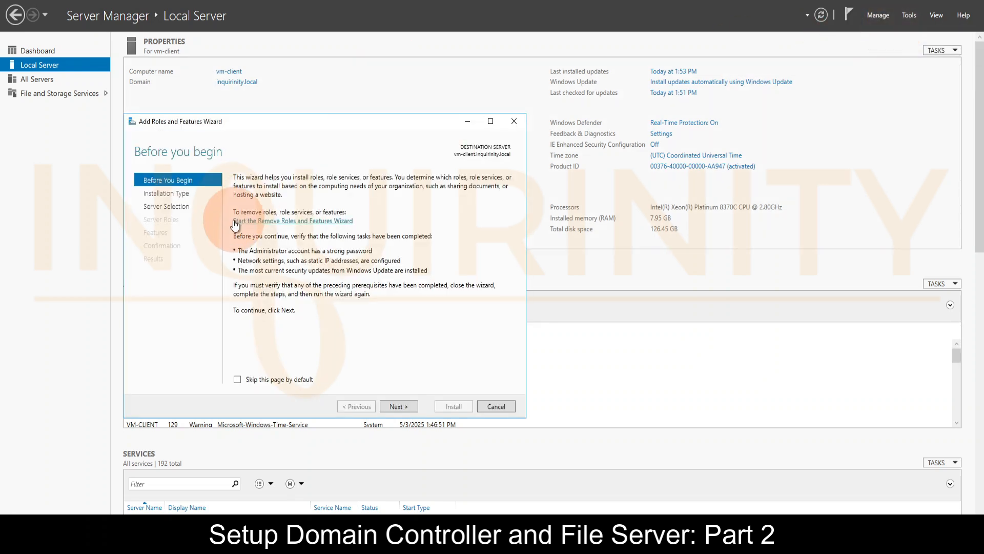
left_click(396, 407)
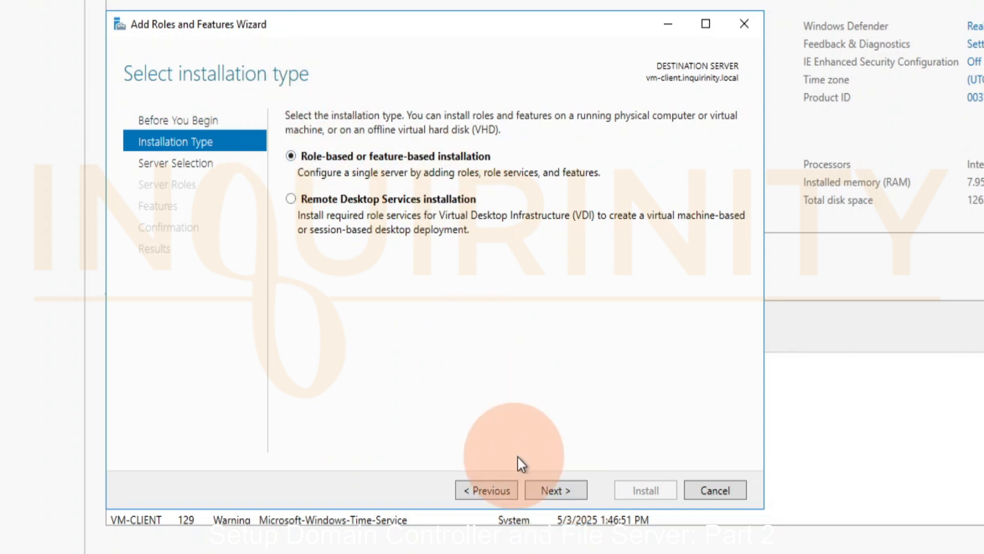
left_click(552, 488)
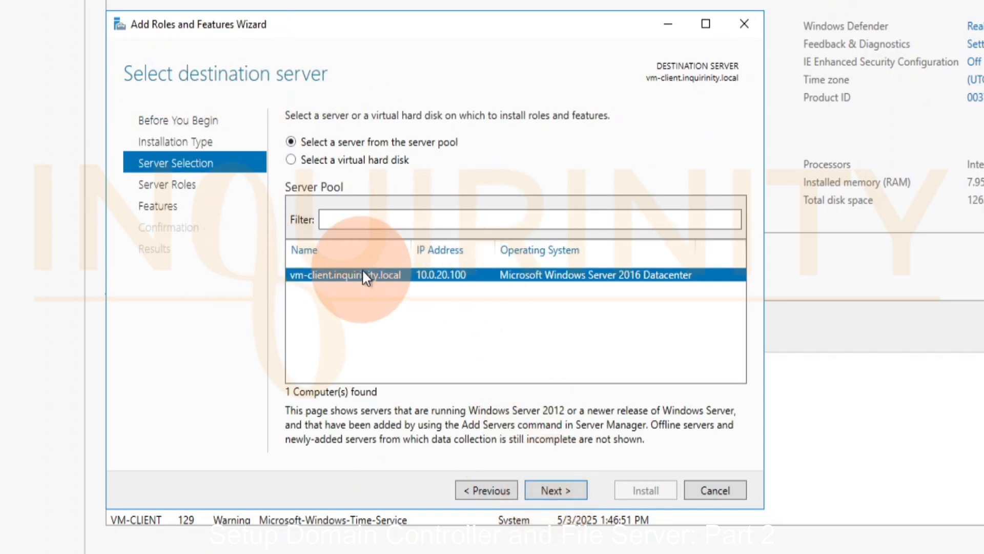
left_click(553, 490)
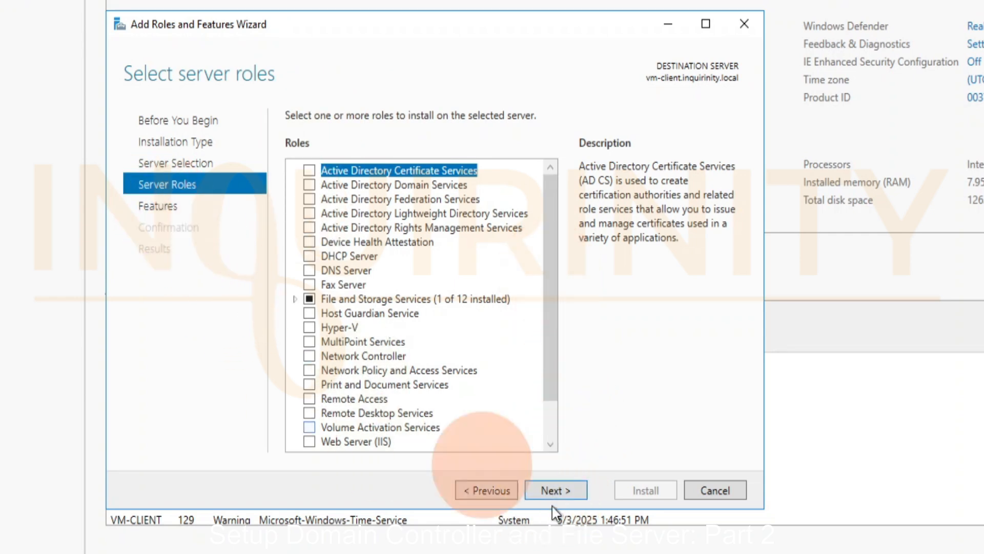
left_click(558, 493)
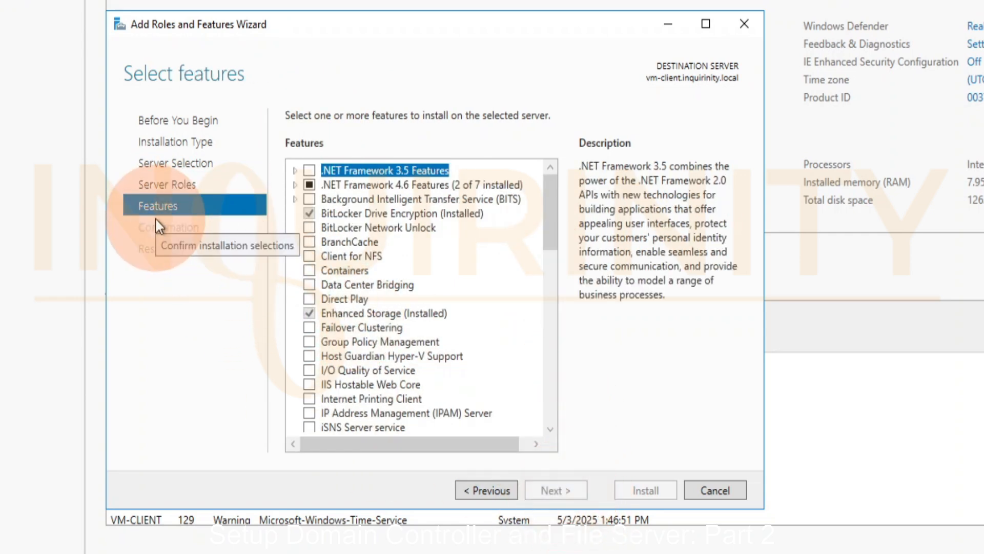
Select AD DS and AD LDS Tools under the Role Administration Tools of Remote Server Administration Tools and continue to the installation confirmation
left_click_drag(548, 190, 541, 285)
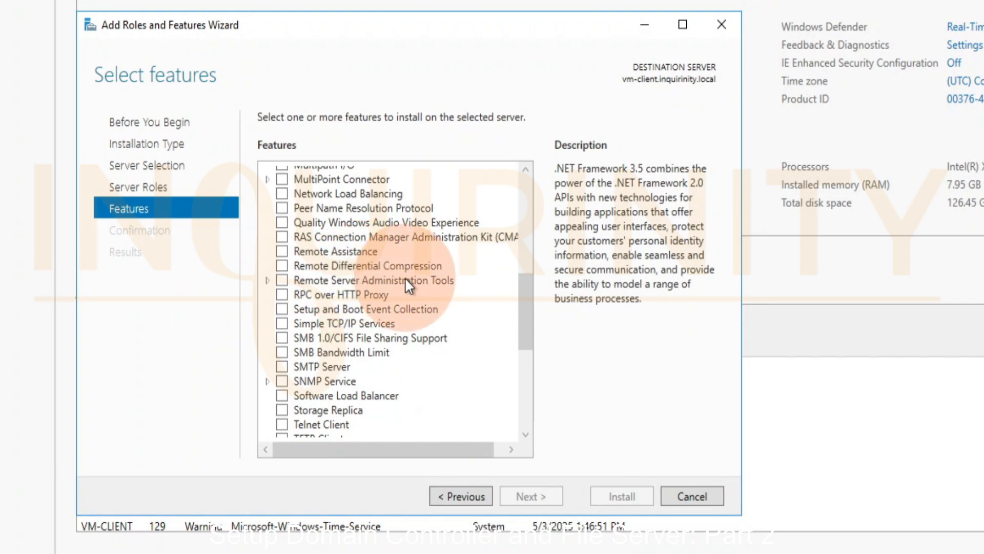
left_click(268, 280)
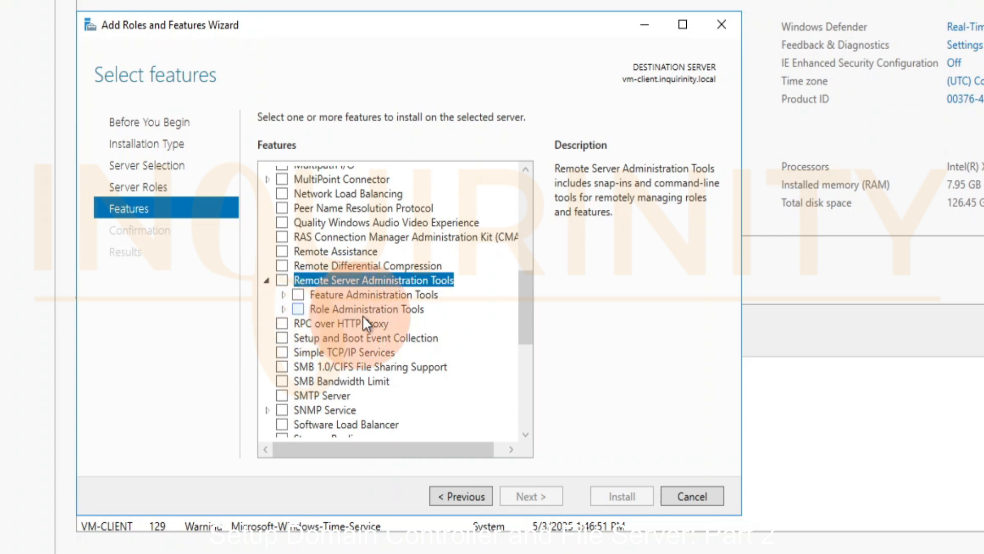
left_click(283, 309)
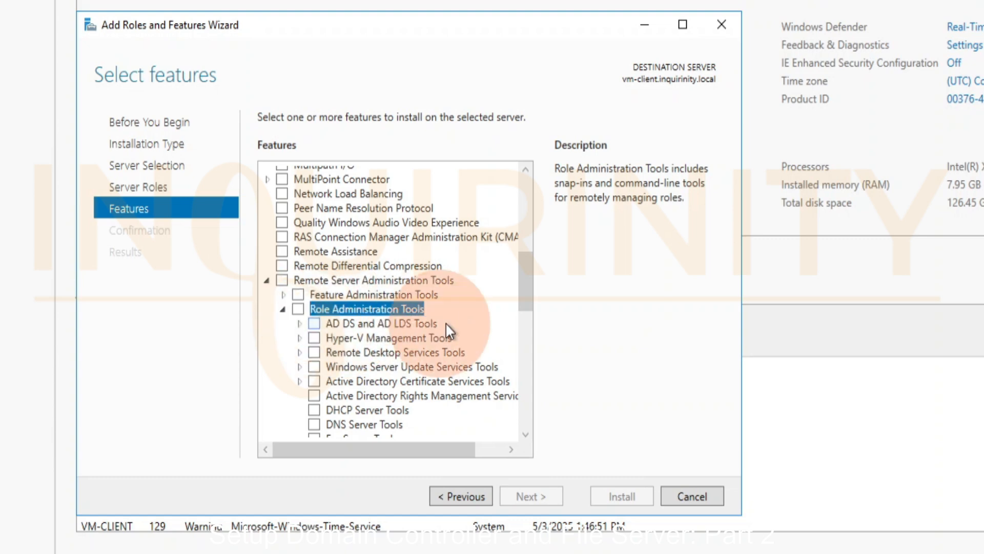
left_click_drag(523, 266, 523, 295)
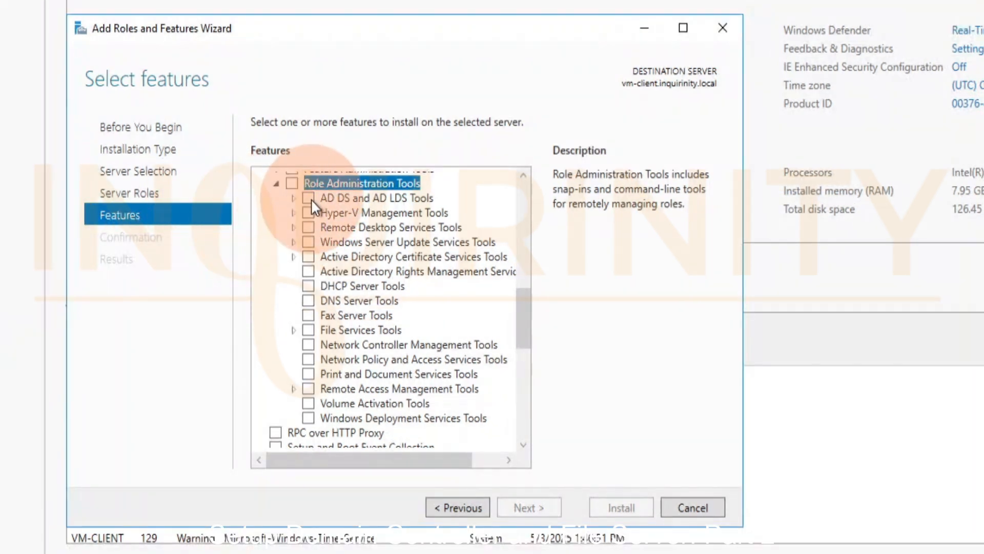
left_click(311, 199)
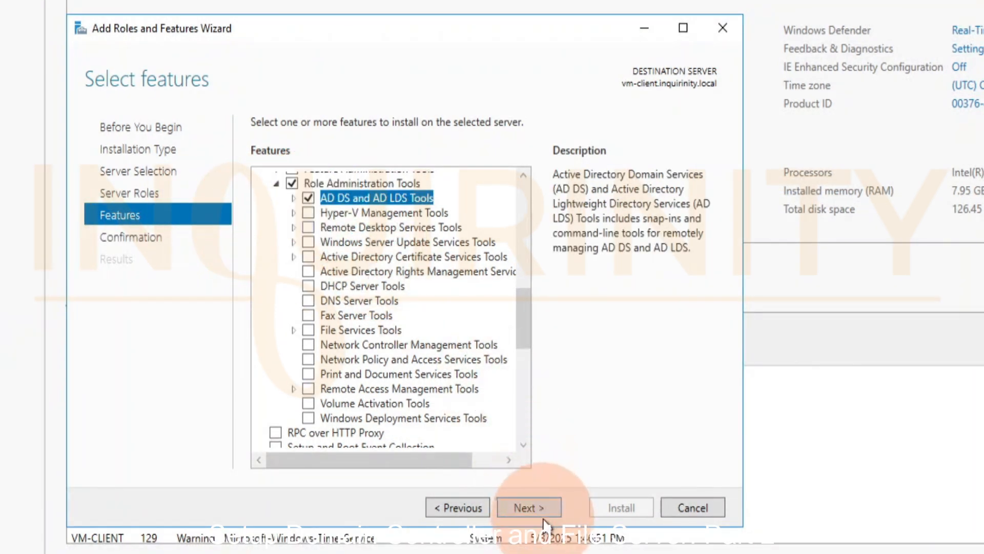
left_click(531, 507)
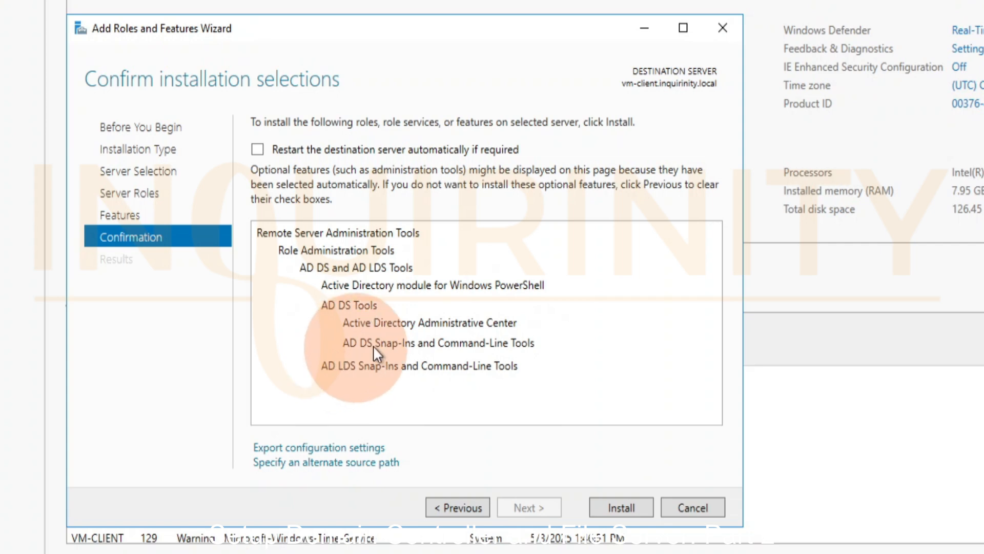
Install the selected AD DS and AD LDS Tools on vm-client, and briefly open Active Directory Users and Computers to check directory access
left_click(618, 506)
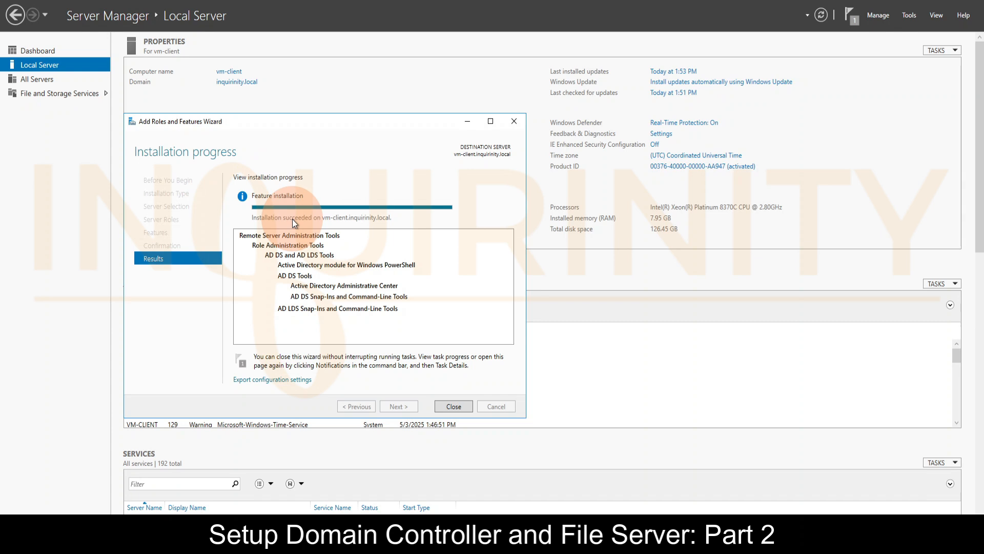
left_click(454, 406)
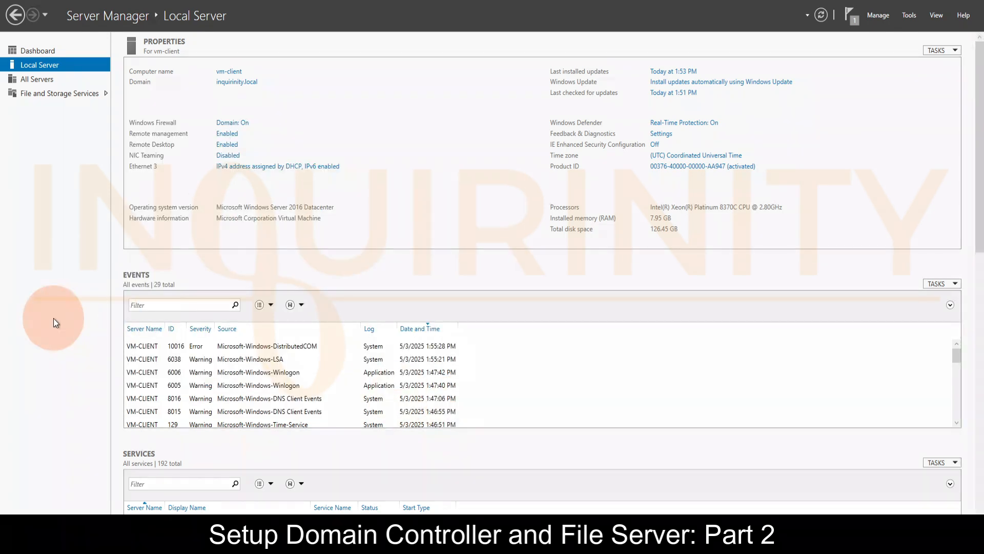
left_click(909, 16)
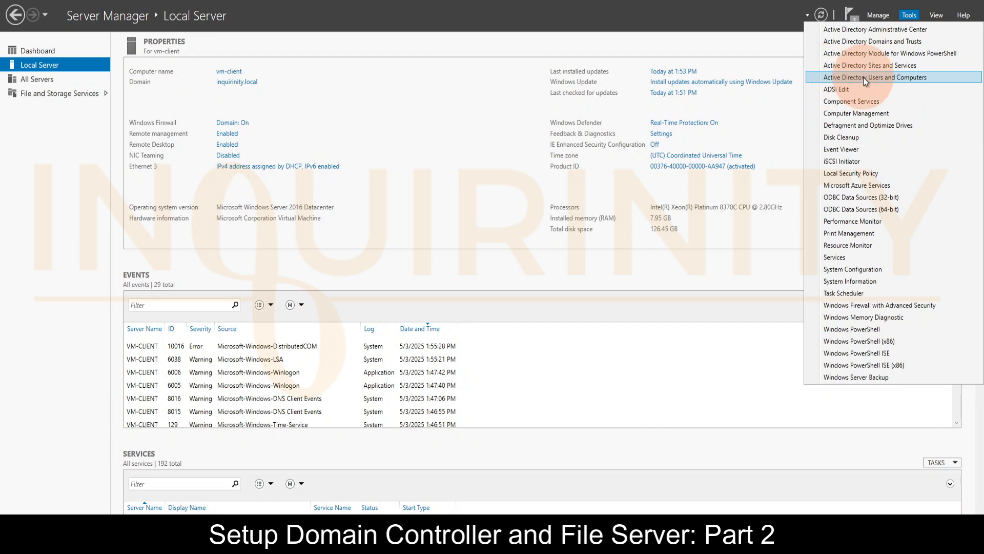
left_click(900, 77)
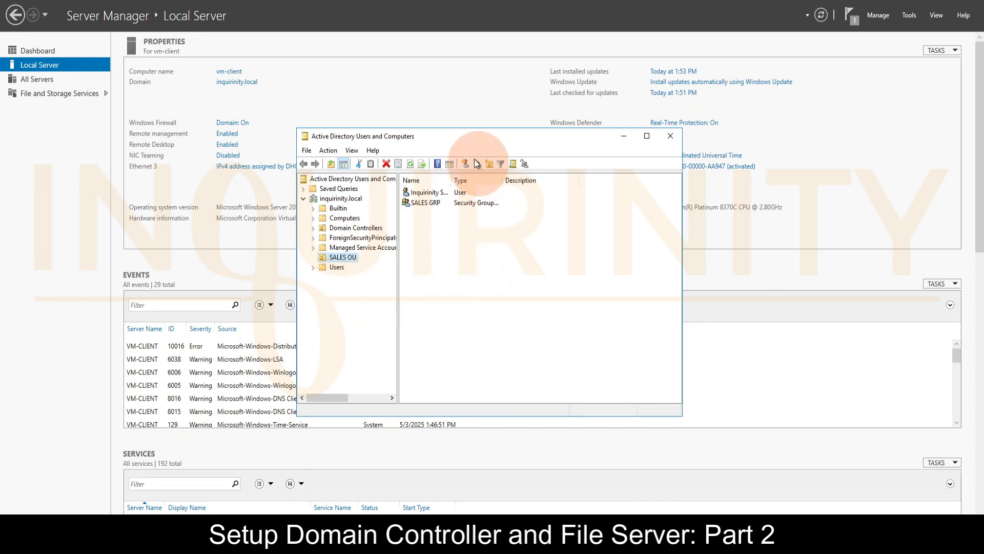
left_click(670, 136)
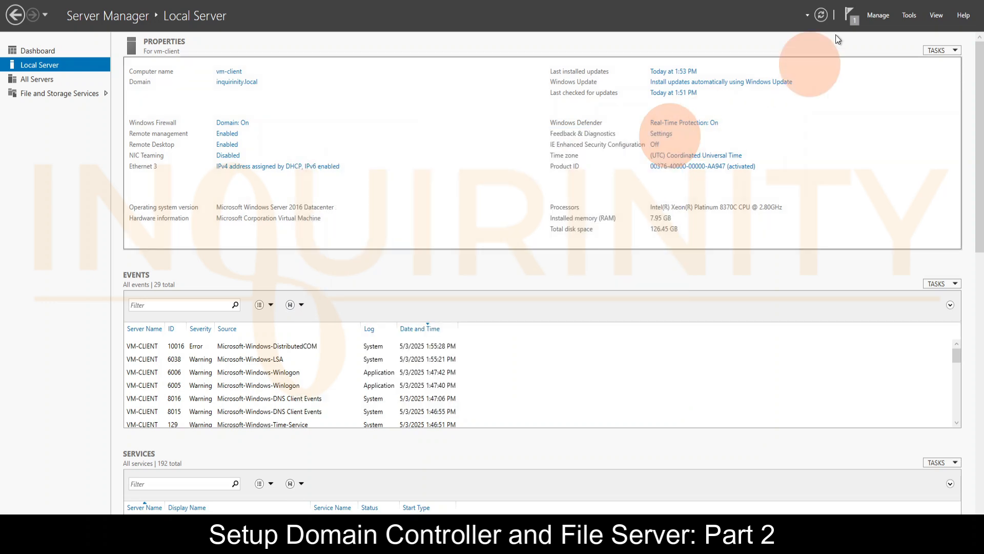
Review the server roles offered for vm-client in the Add Roles and Features Wizard and cancel without installing any
left_click(886, 17)
left_click(889, 29)
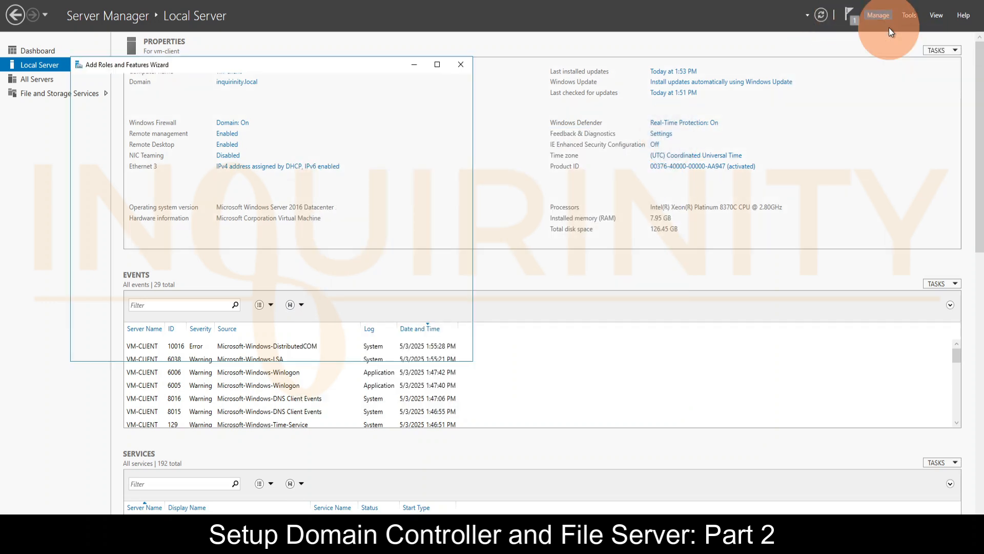
left_click(339, 349)
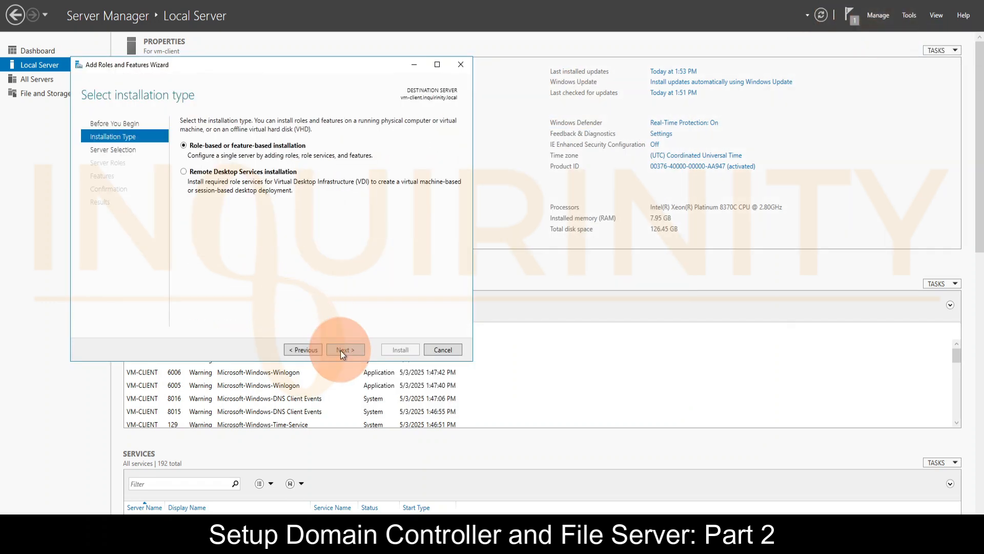
left_click(341, 349)
left_click(340, 350)
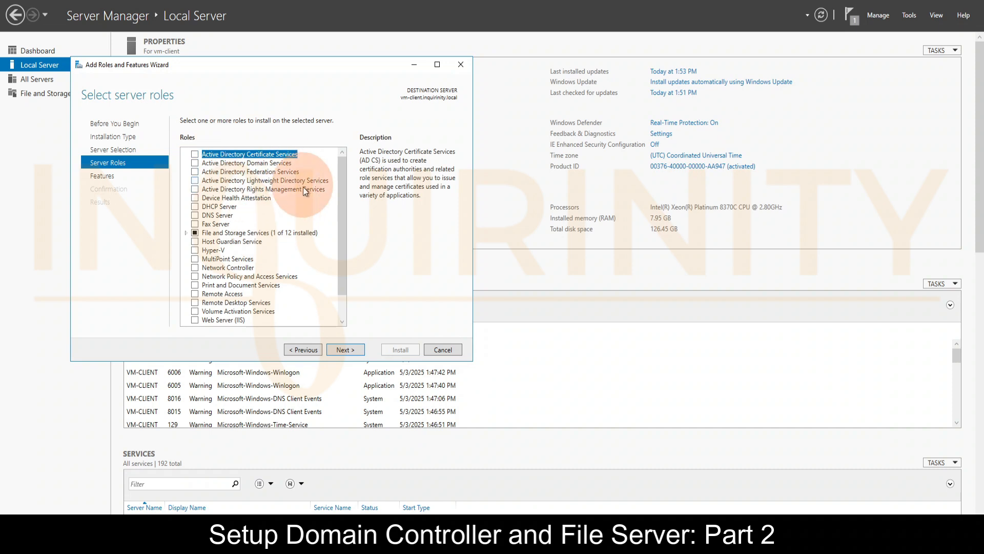
left_click(440, 351)
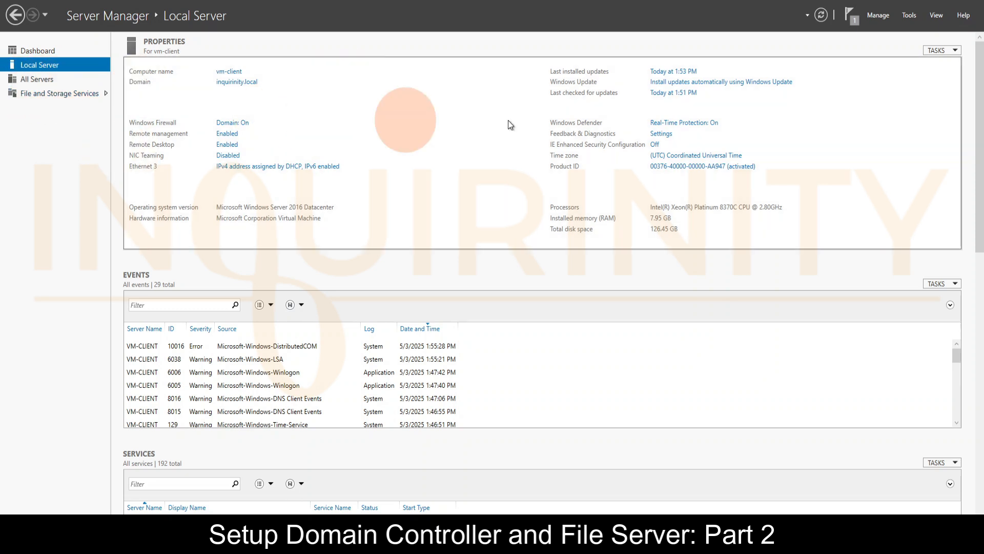
Reopen Active Directory Users and Computers on vm-client and examine the contents of SALES OU
left_click(908, 14)
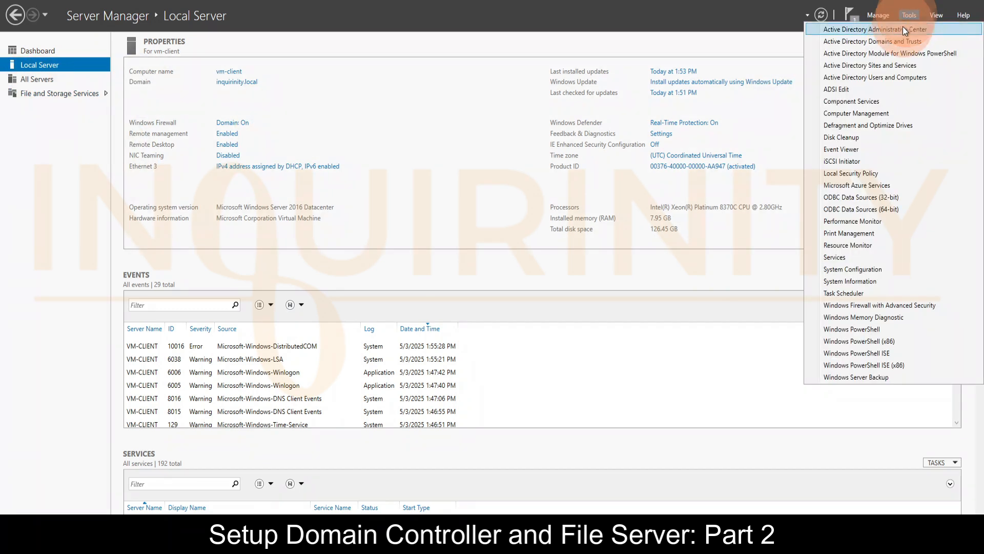
left_click(835, 77)
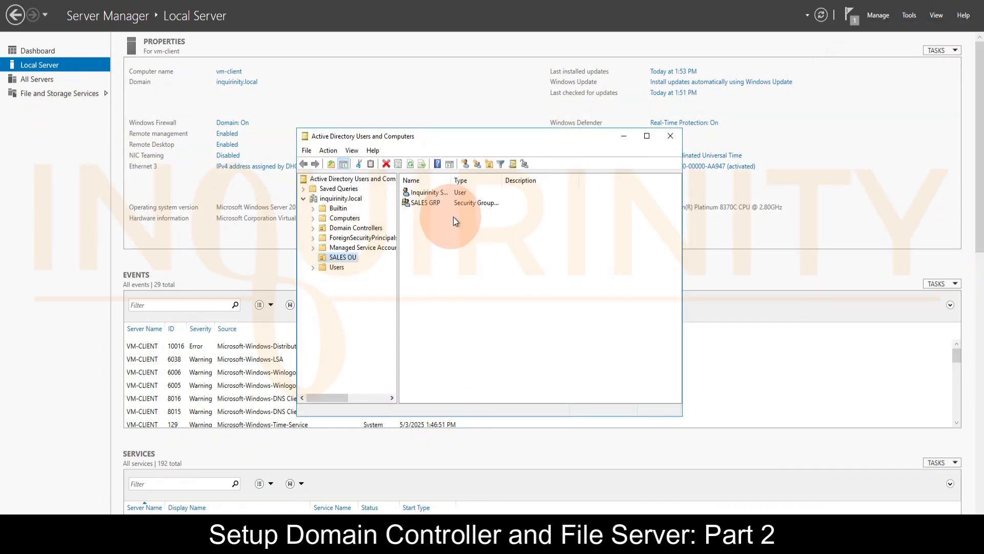
left_click_drag(365, 142, 269, 143)
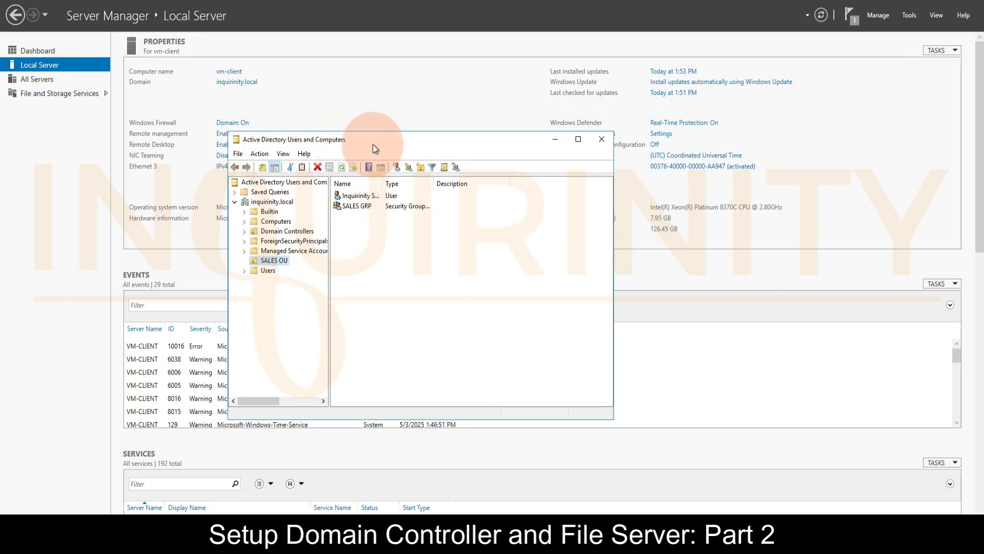
left_click_drag(373, 144, 426, 128)
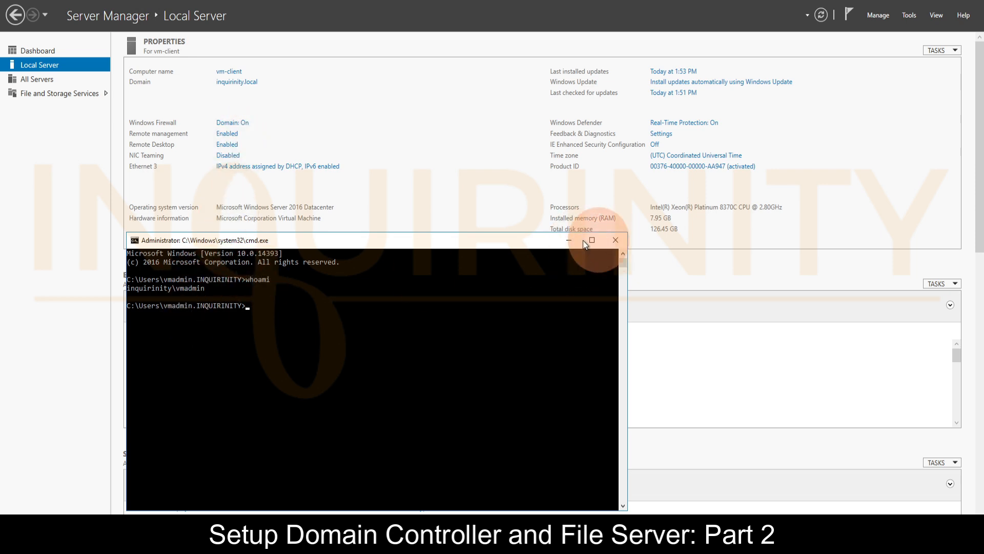
Allow the domain user inquirinity.sales to connect to vm-client through Remote Desktop, verifying the name against the directory
left_click(570, 239)
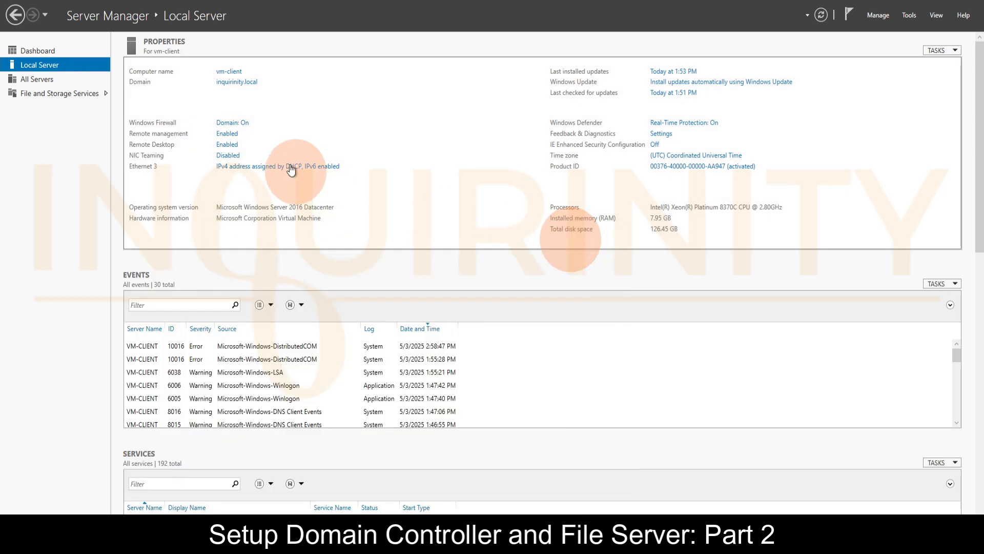
left_click(227, 146)
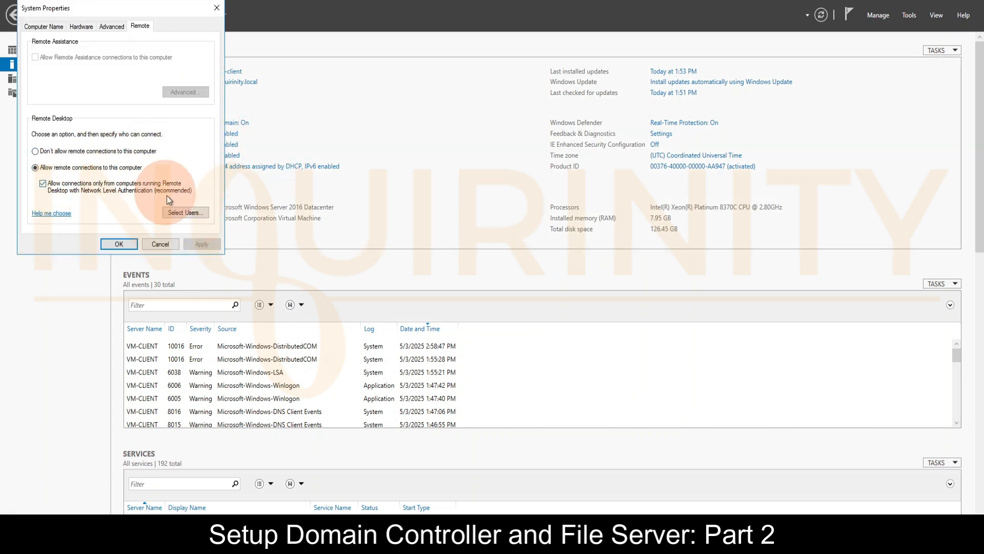
left_click(187, 213)
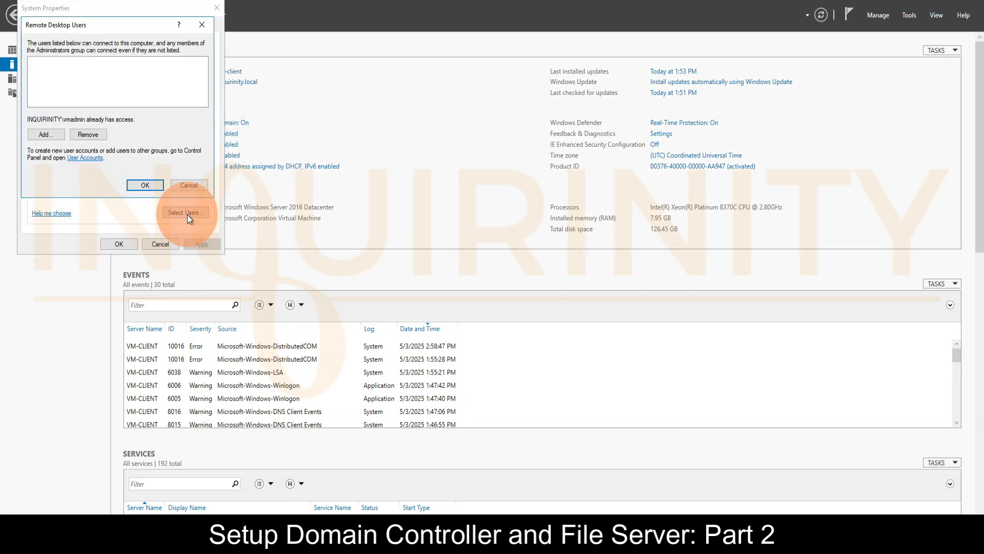
left_click(48, 134)
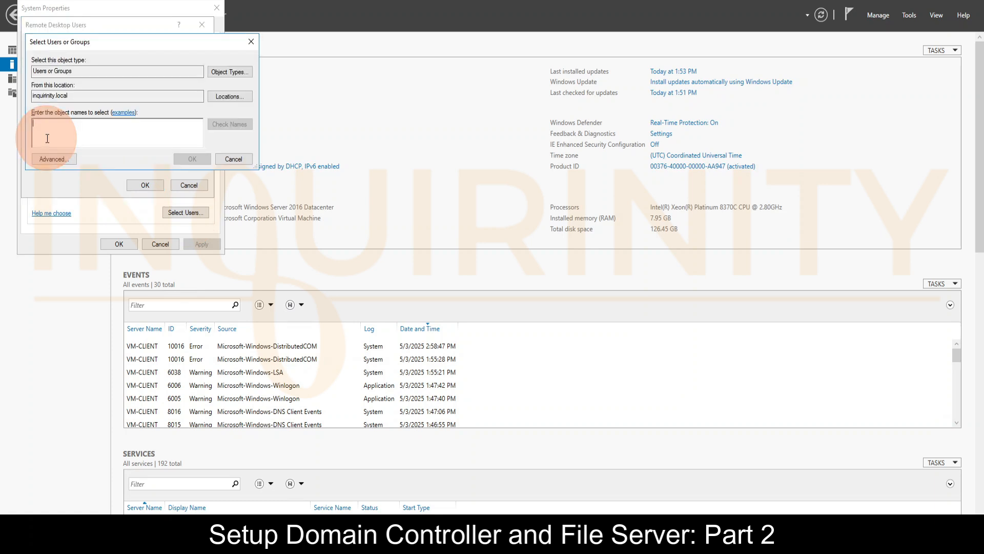
type("in")
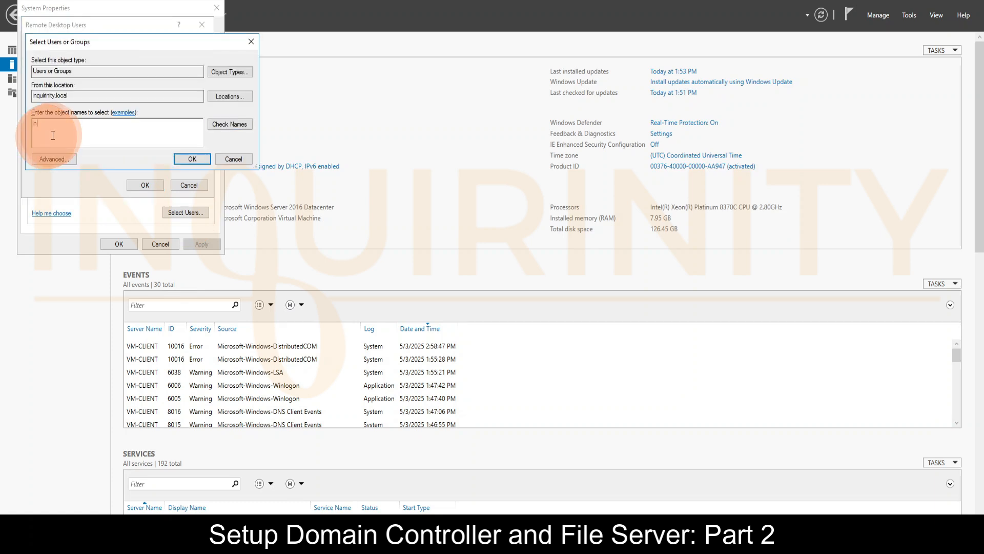
type("quirinit")
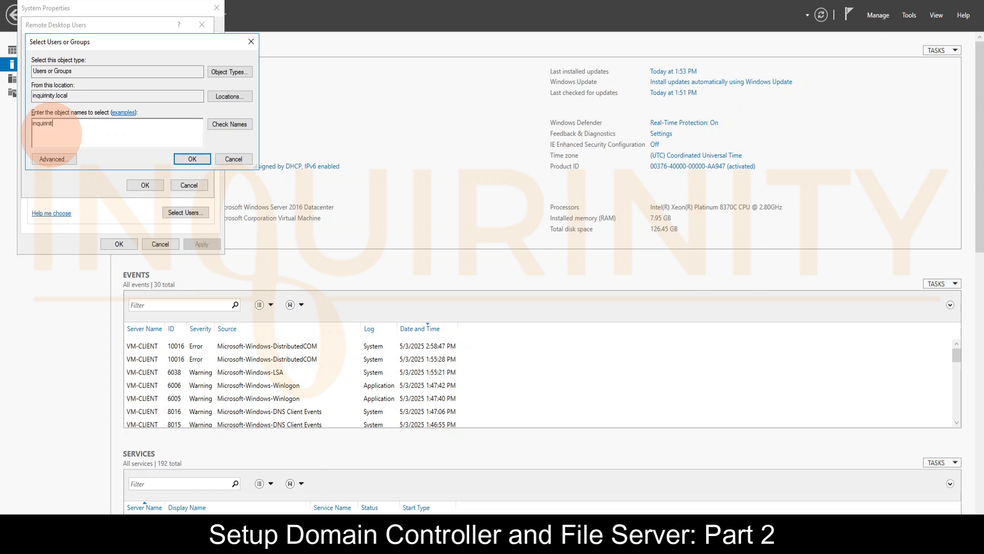
type("y.sales")
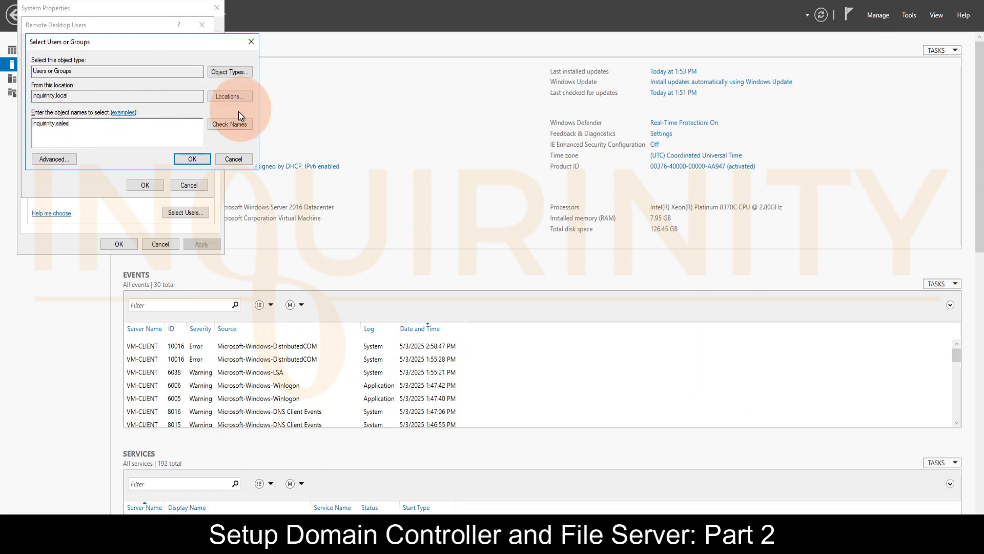
left_click(229, 125)
left_click(180, 158)
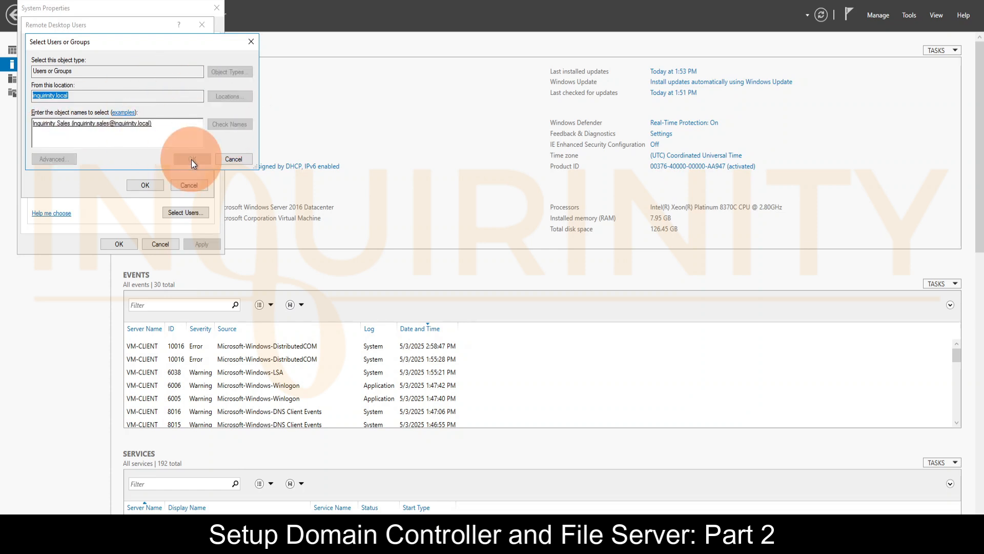
left_click(144, 185)
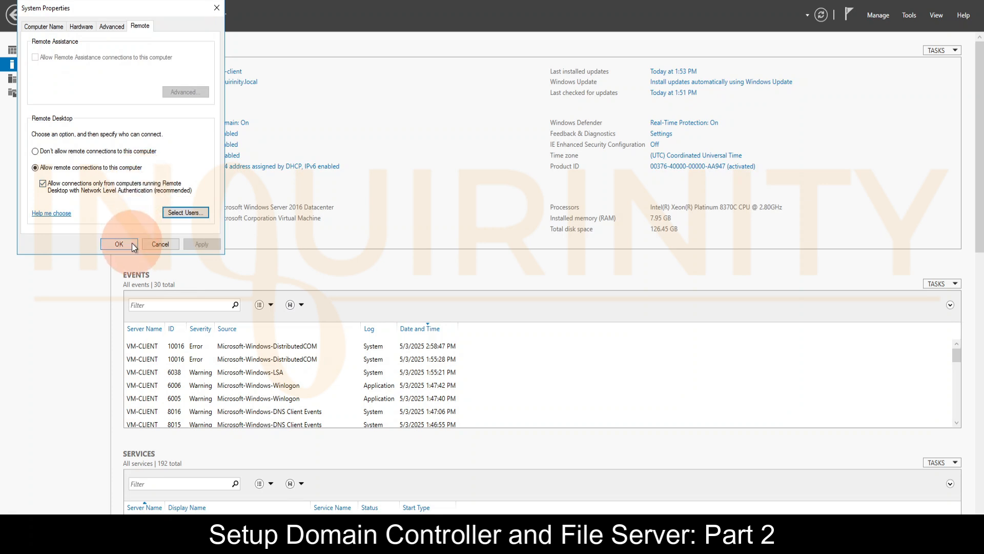
Recheck the list of users allowed to connect by Remote Desktop and close the system properties
left_click(184, 212)
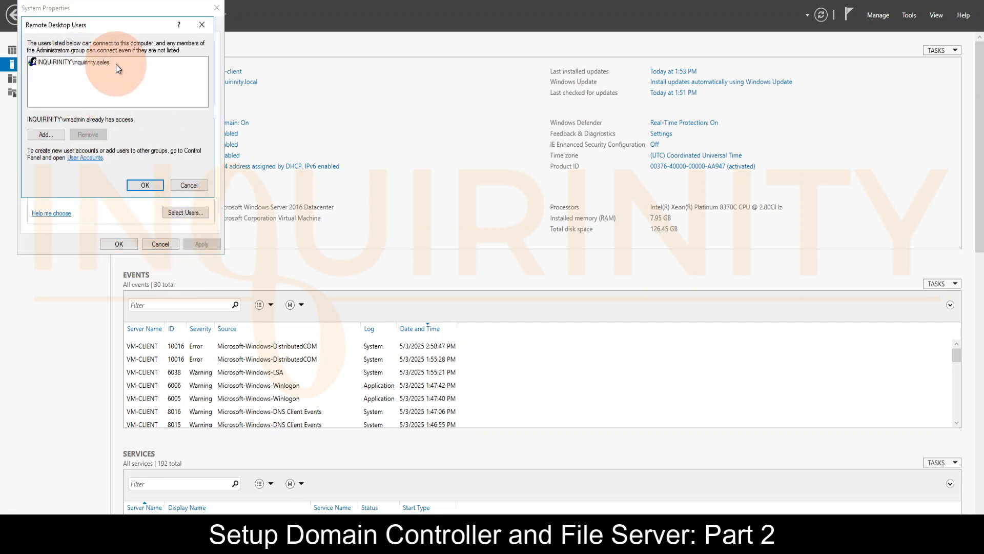
left_click(135, 185)
left_click(118, 244)
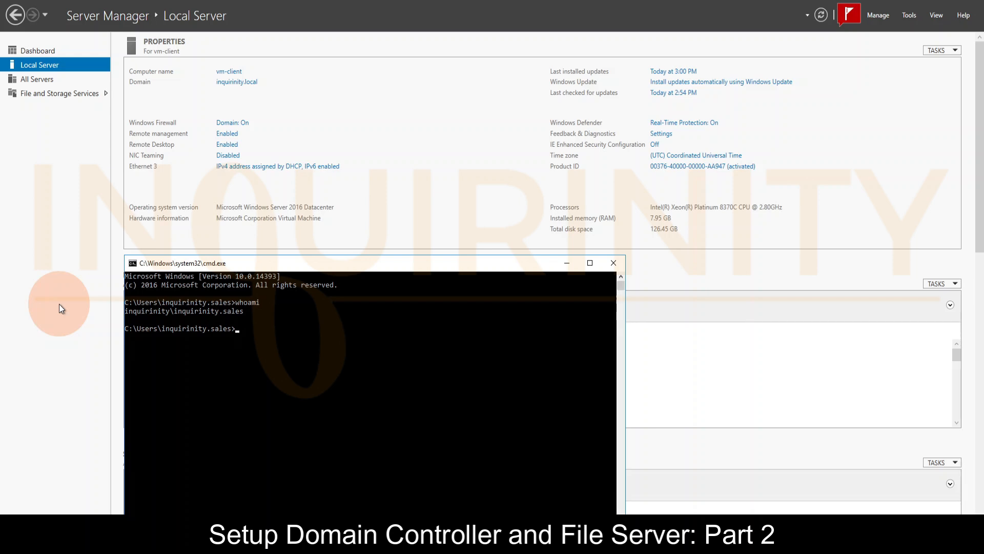
Open Active Directory Users and Computers in the inquirinity.sales session and display the containers of inquirinity.local
left_click(910, 15)
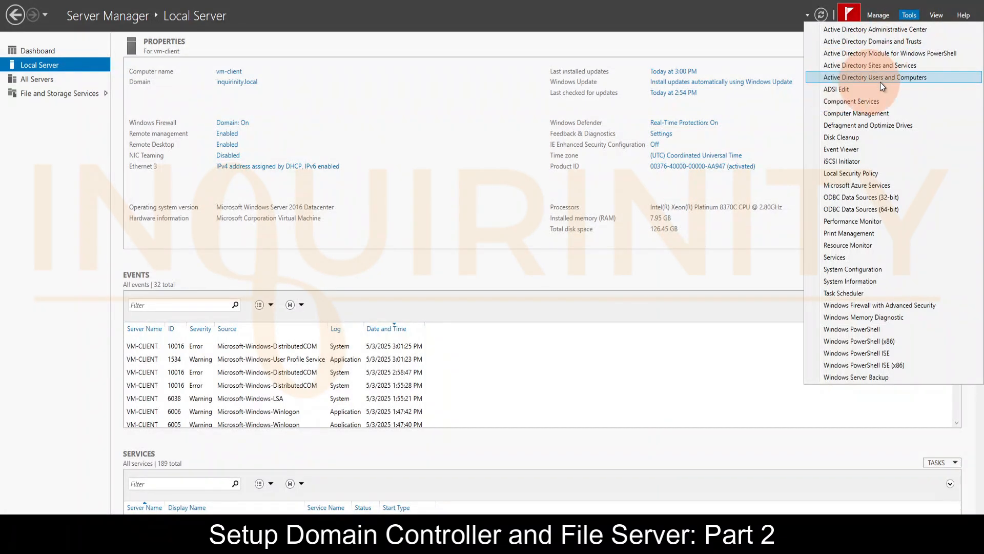
left_click(897, 82)
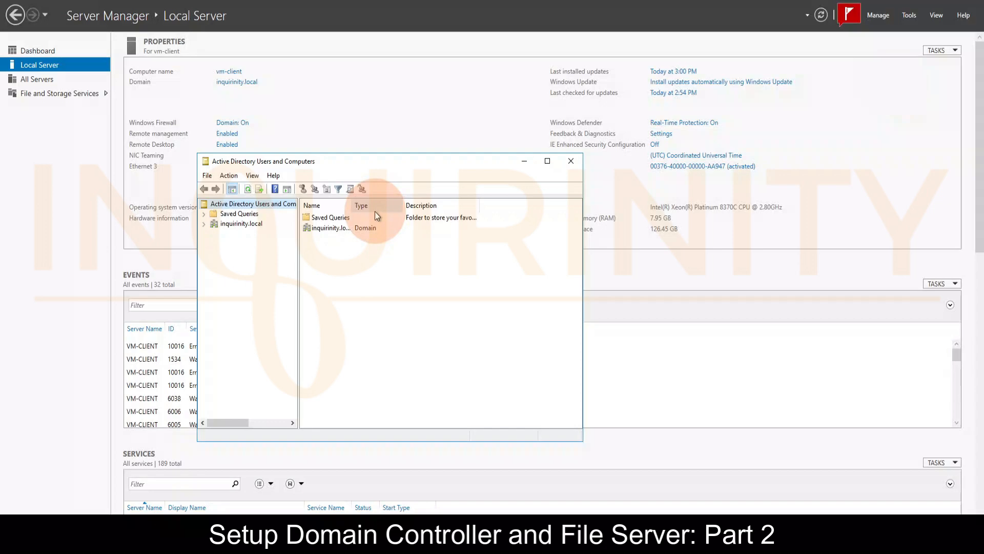
left_click(205, 224)
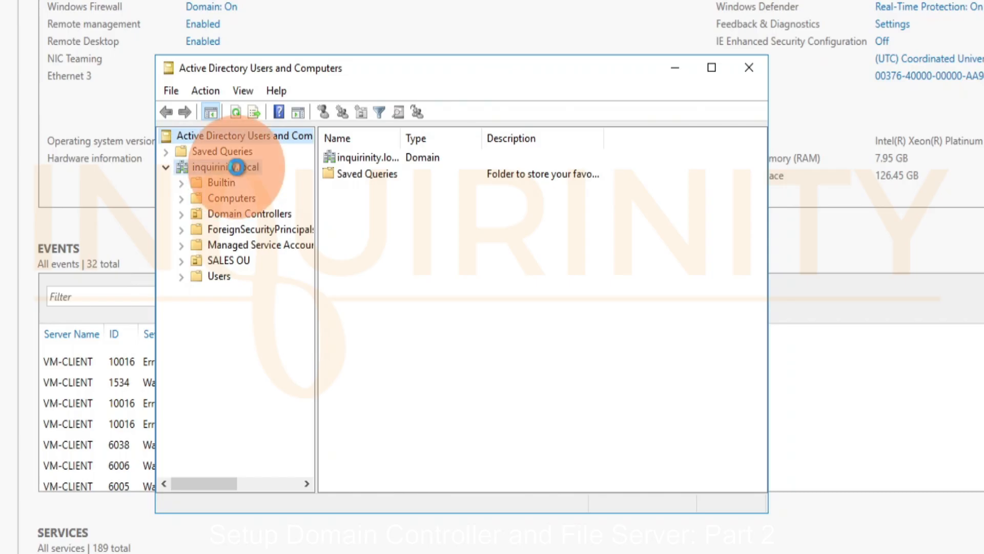
left_click(248, 224)
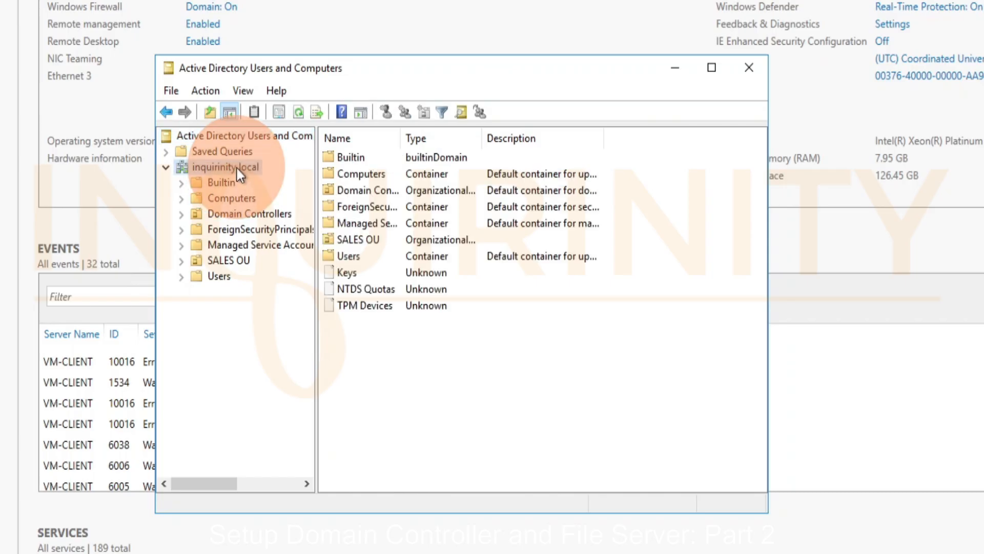
Check which actions, including creating new objects, are available to the sales user on inquirinity.local and inside SALES OU
right_click(237, 168)
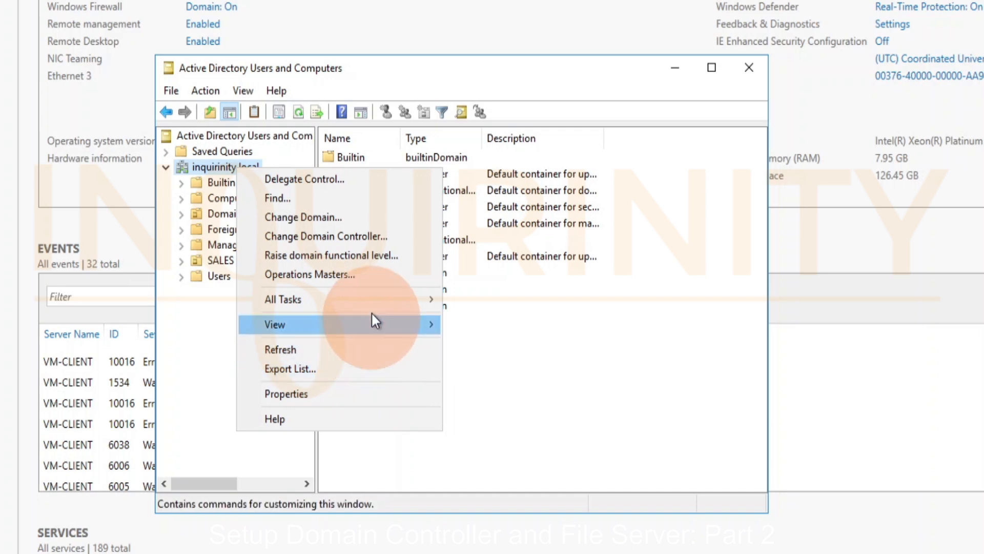
mouse_move(429, 306)
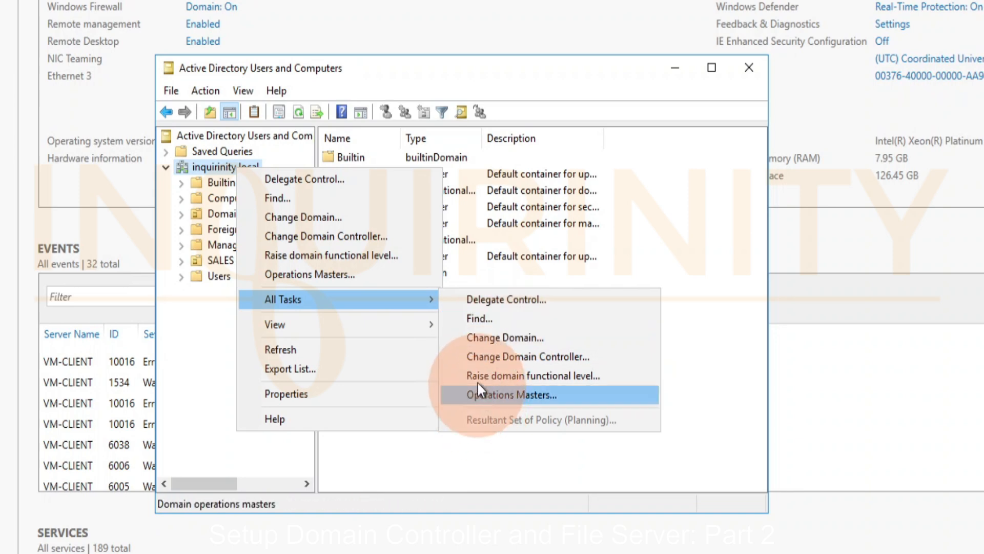
left_click(615, 273)
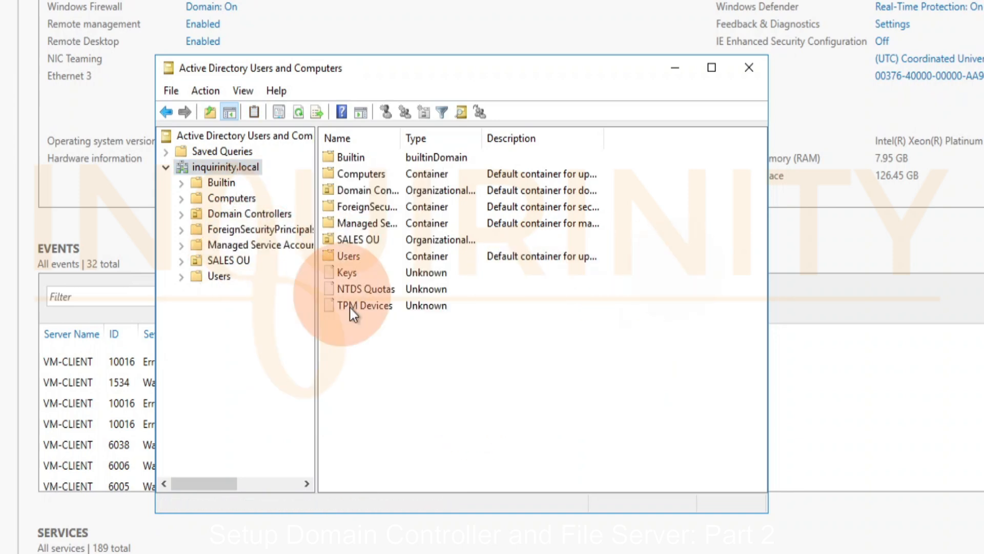
right_click(361, 362)
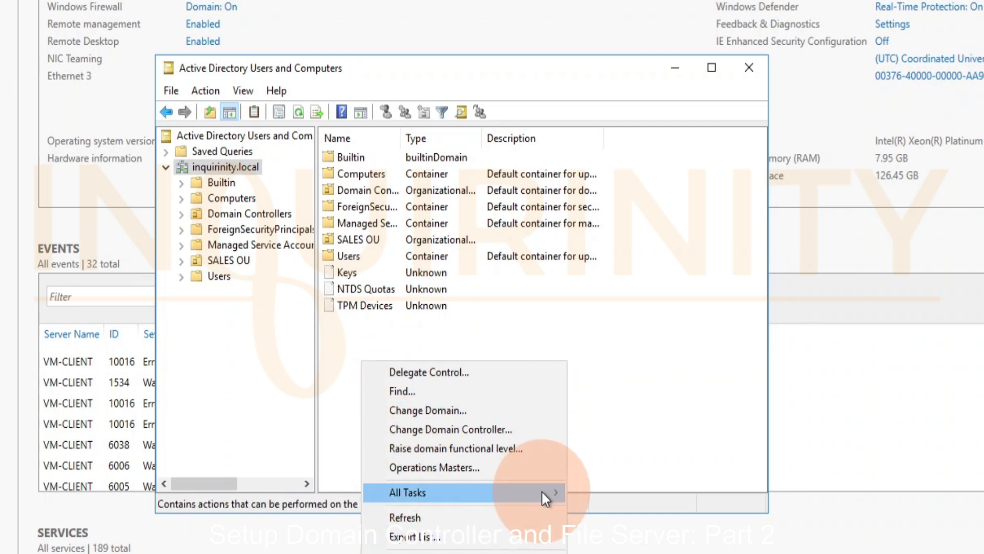
mouse_move(542, 491)
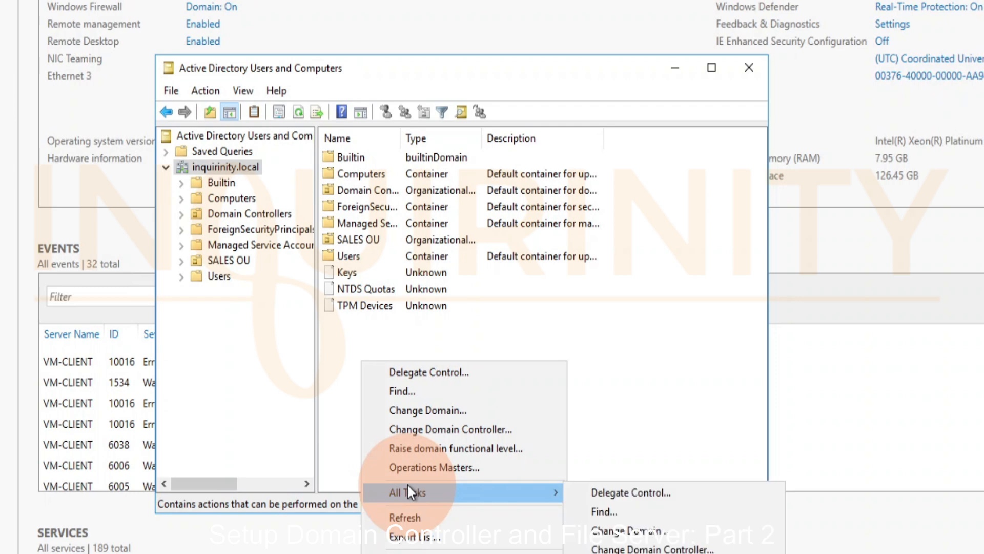
left_click(228, 261)
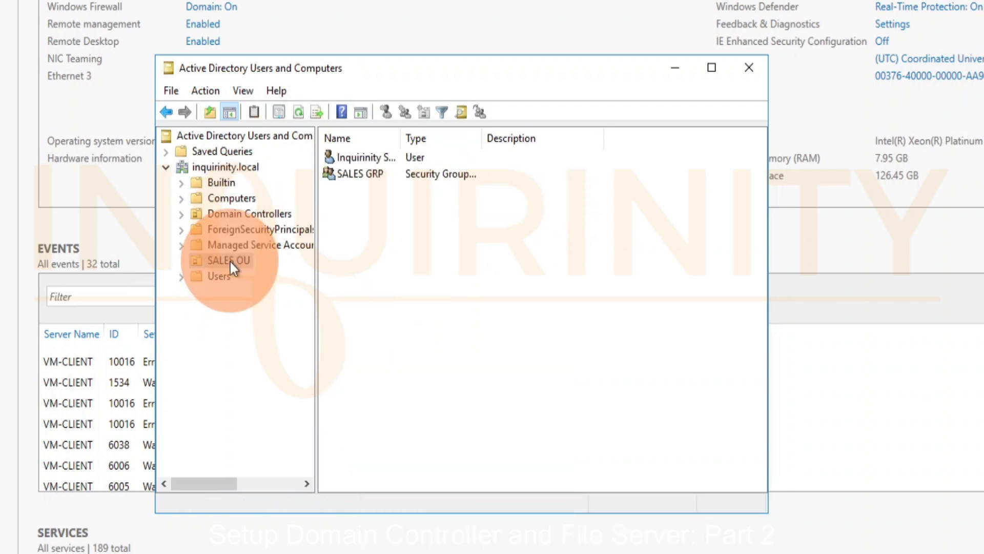
right_click(394, 234)
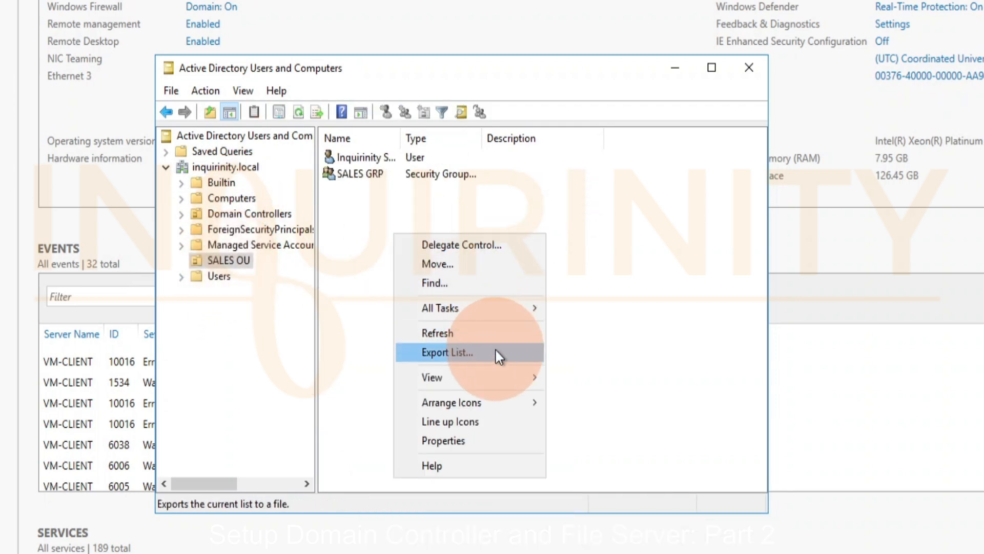
Examine the task and view options offered for SALES OU in the sales user's console
mouse_move(515, 305)
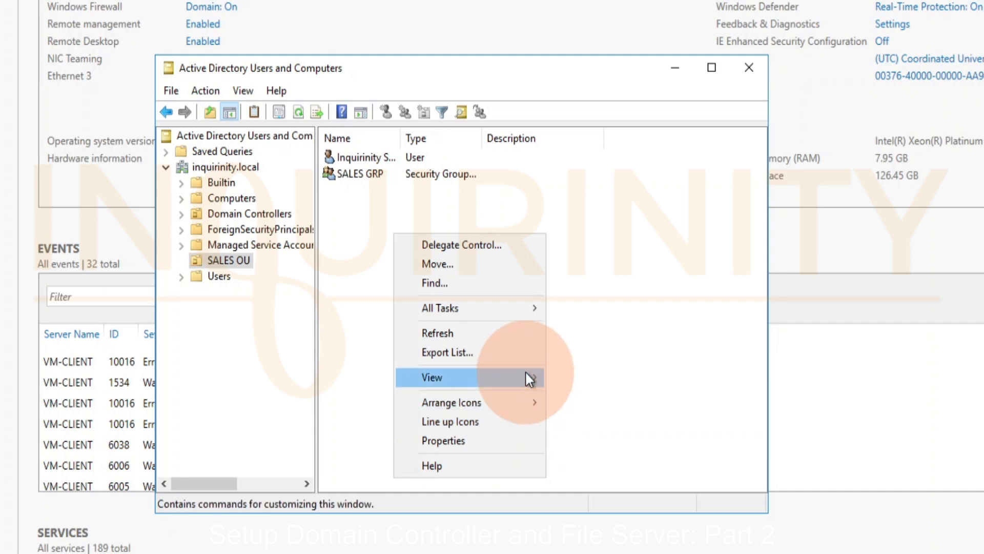
mouse_move(525, 370)
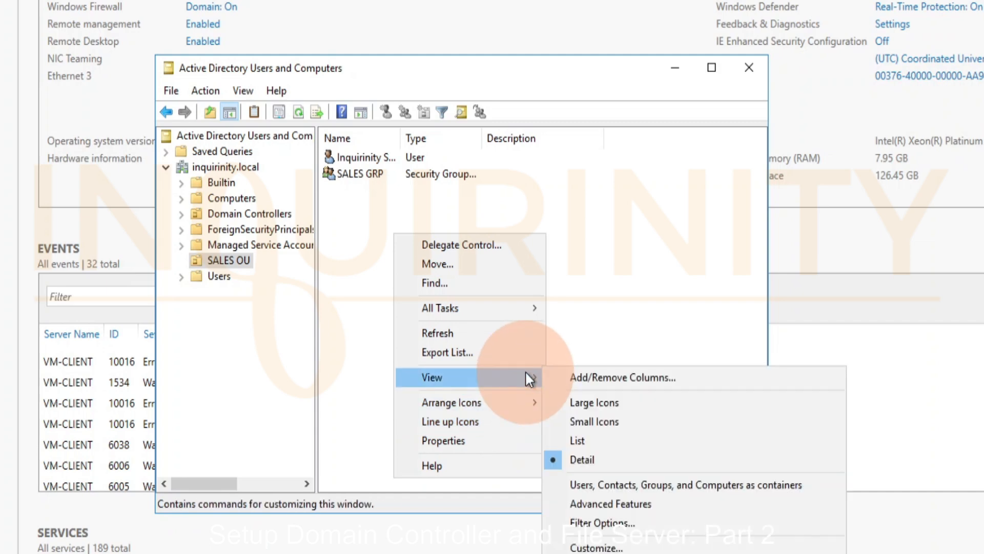
left_click(524, 285)
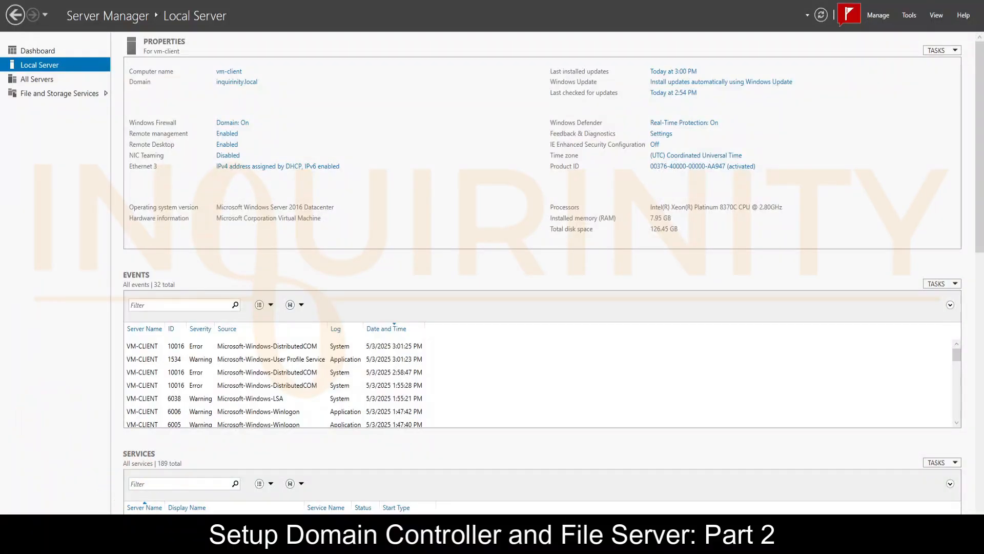
mouse_move(126, 538)
right_click(111, 499)
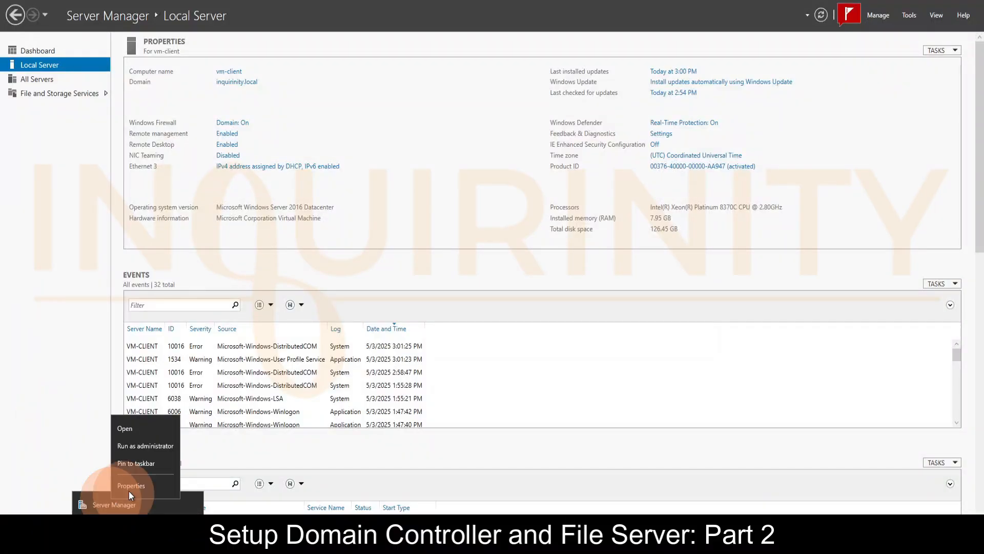
left_click(145, 445)
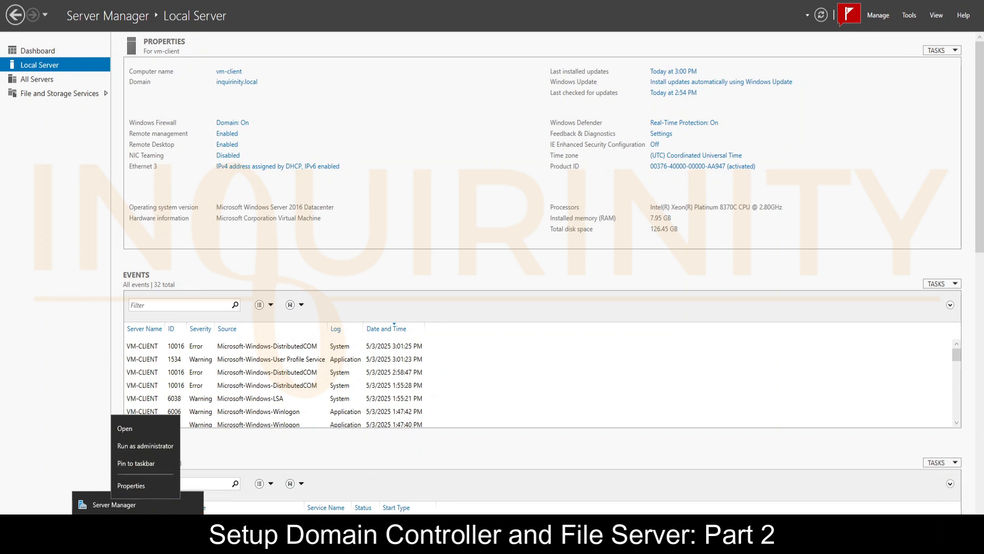
right_click(12, 543)
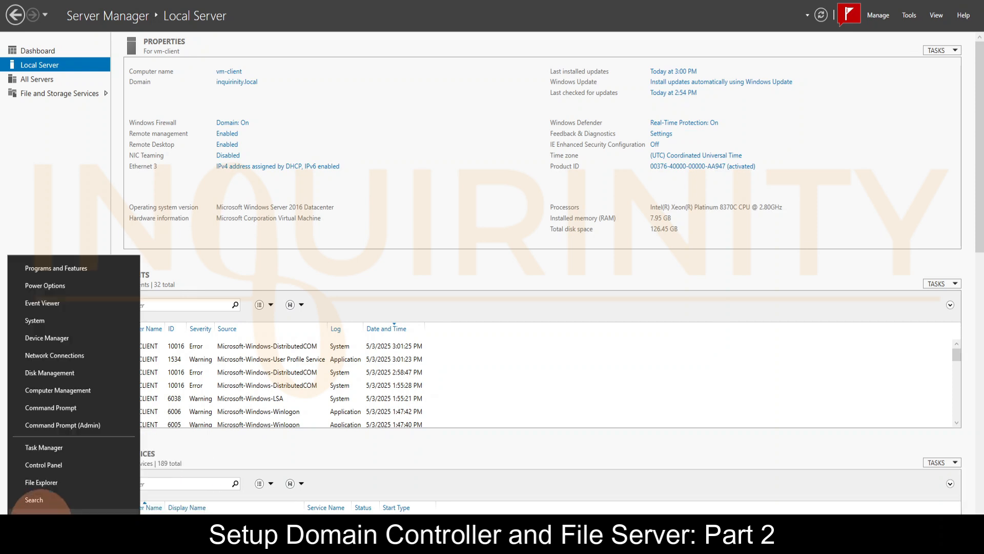
left_click(46, 511)
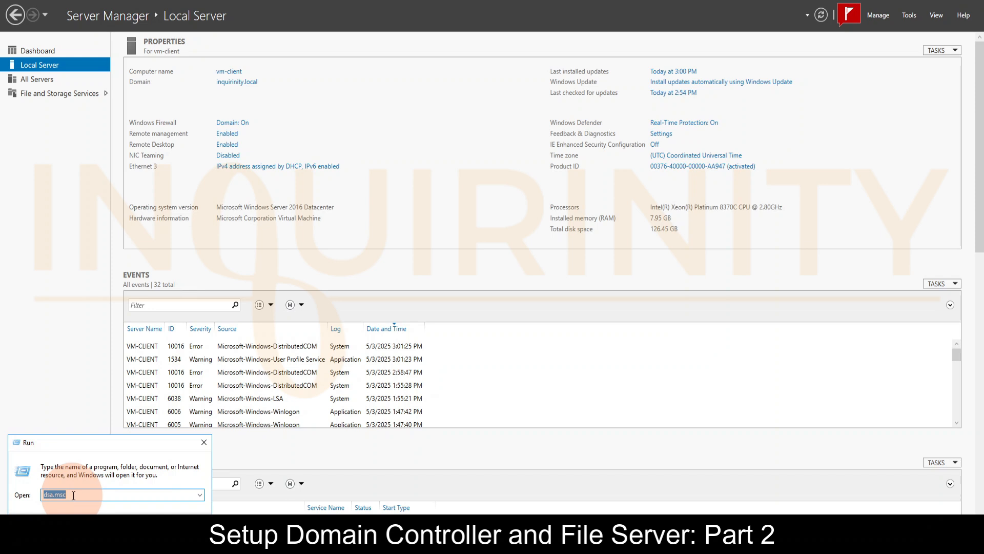
left_click(910, 15)
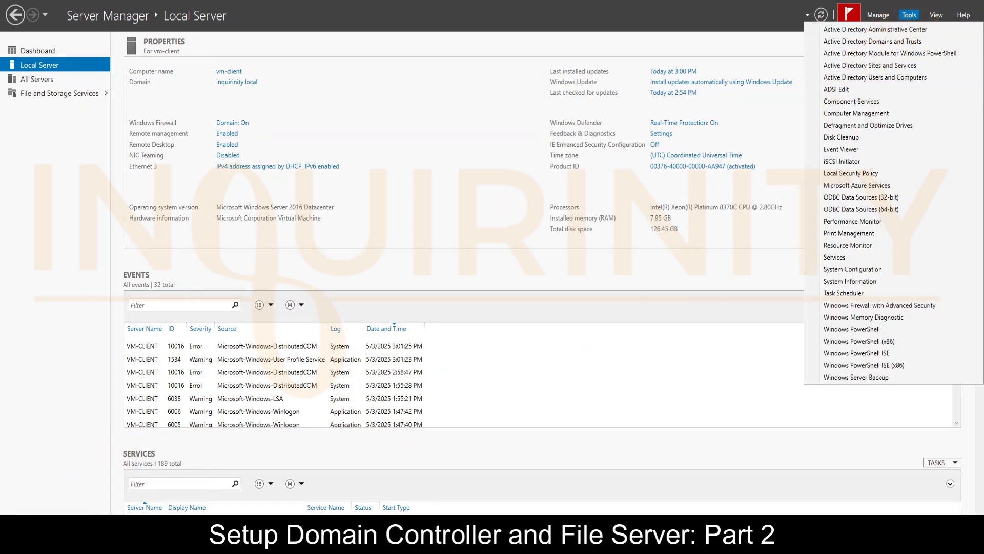
Run dsa.msc without elevation to reopen Active Directory Users and Computers, and close the console again
left_click(13, 544)
right_click(12, 545)
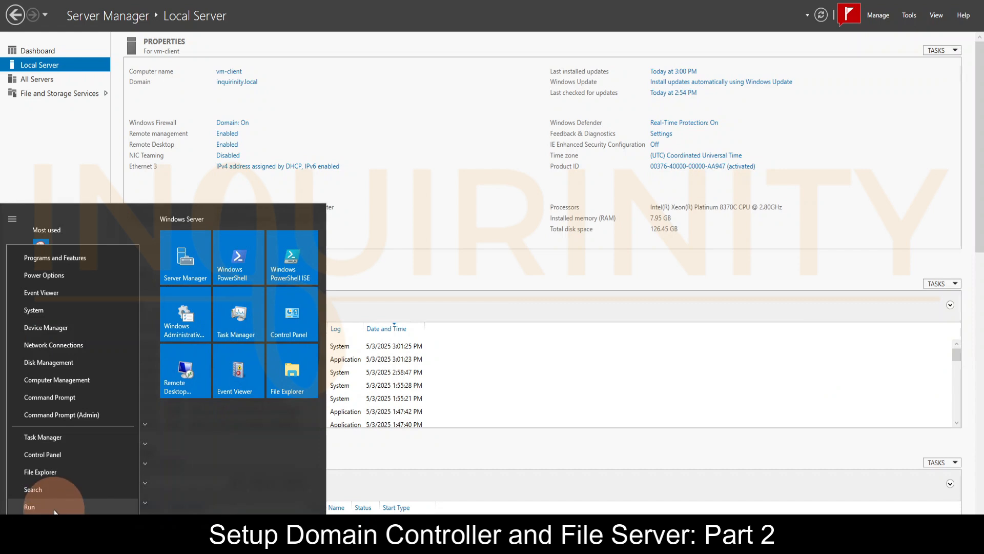
left_click(29, 506)
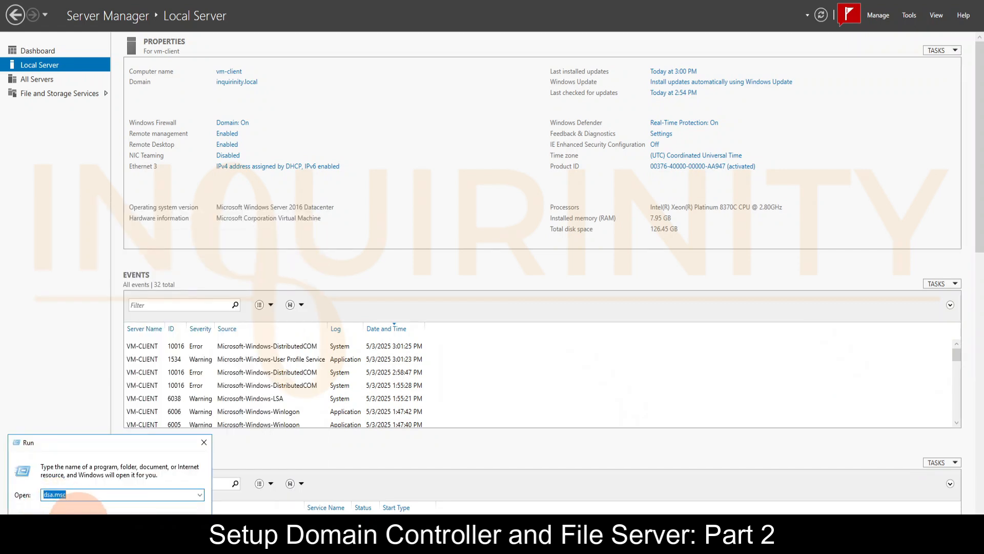
key("Return")
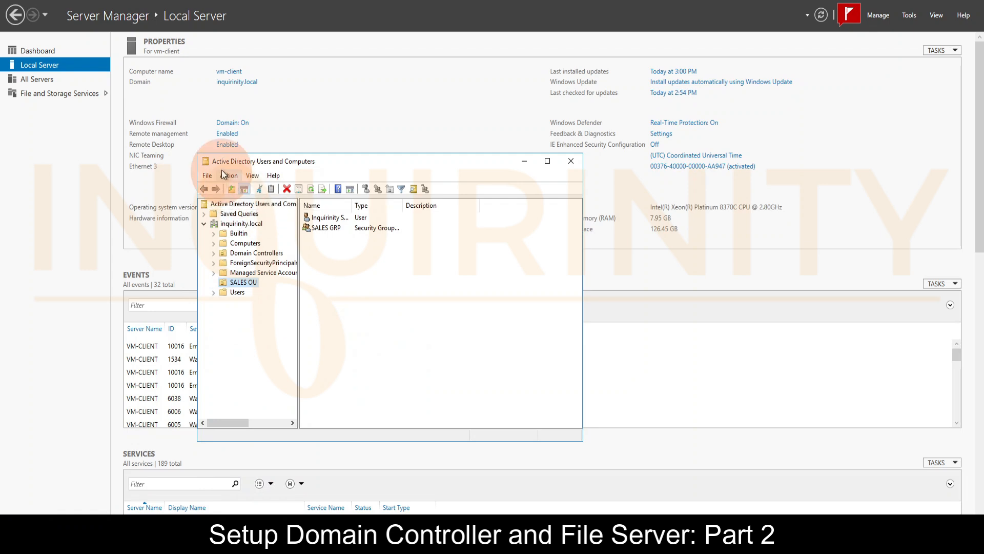
left_click_drag(229, 162, 226, 187)
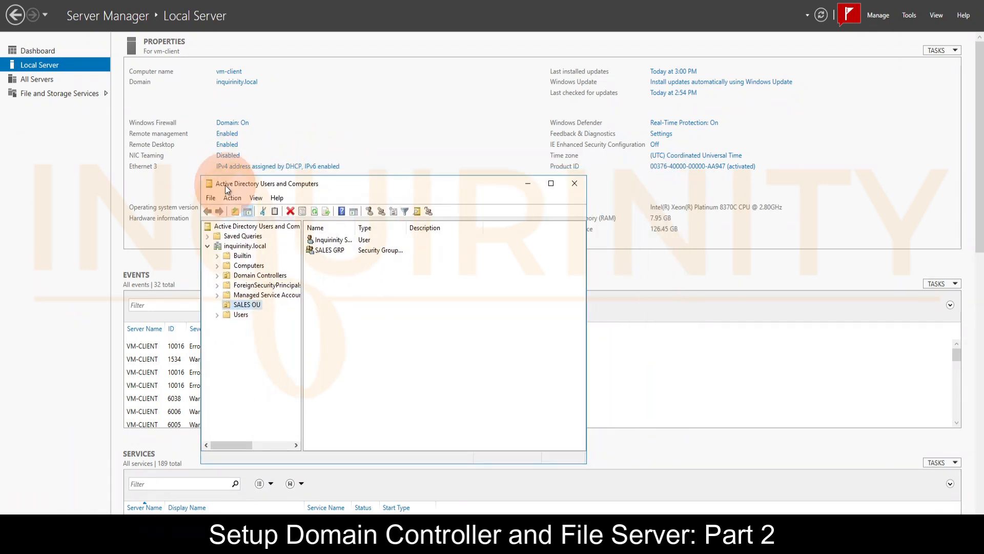
left_click(574, 183)
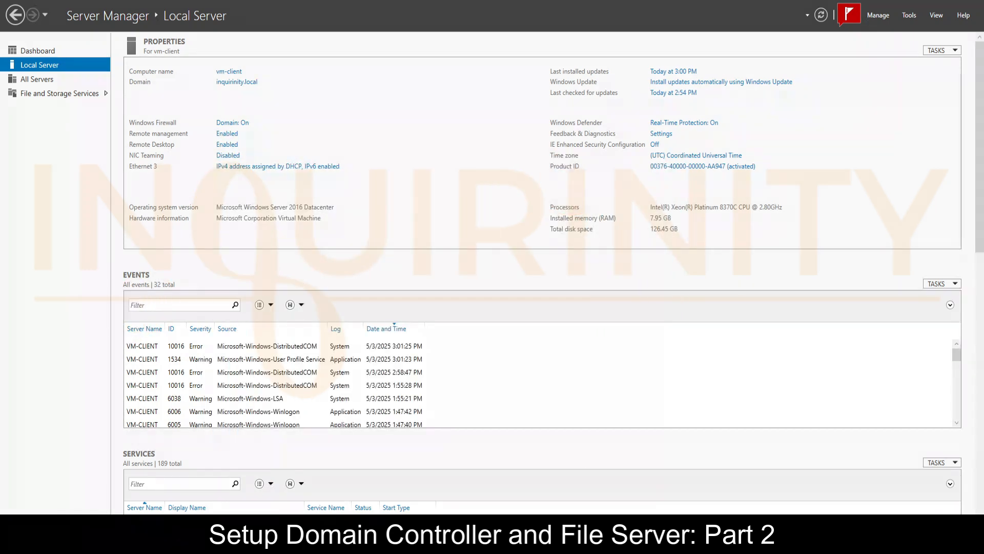
Search Windows for dsa.msc and launch it as administrator
key("super")
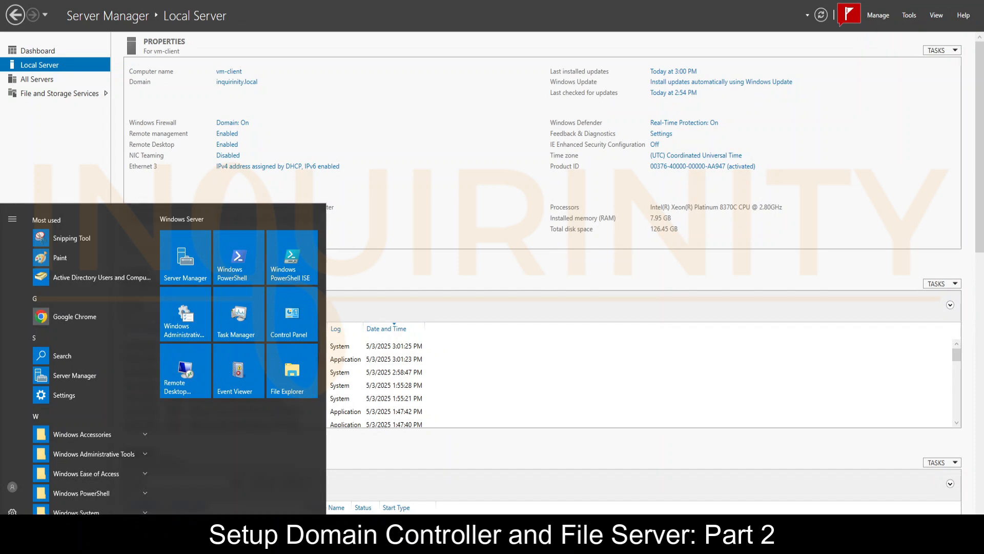
type("s")
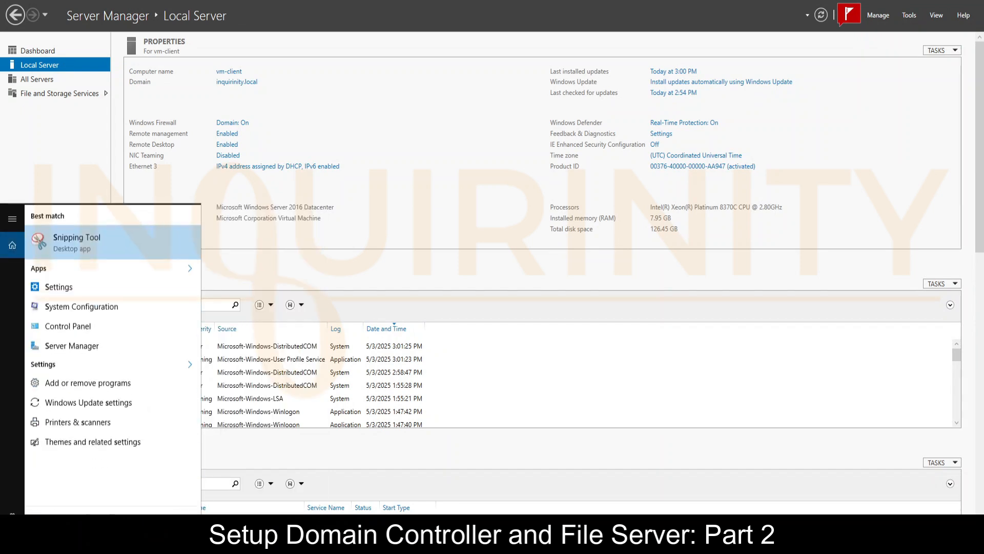
type("sa.msc")
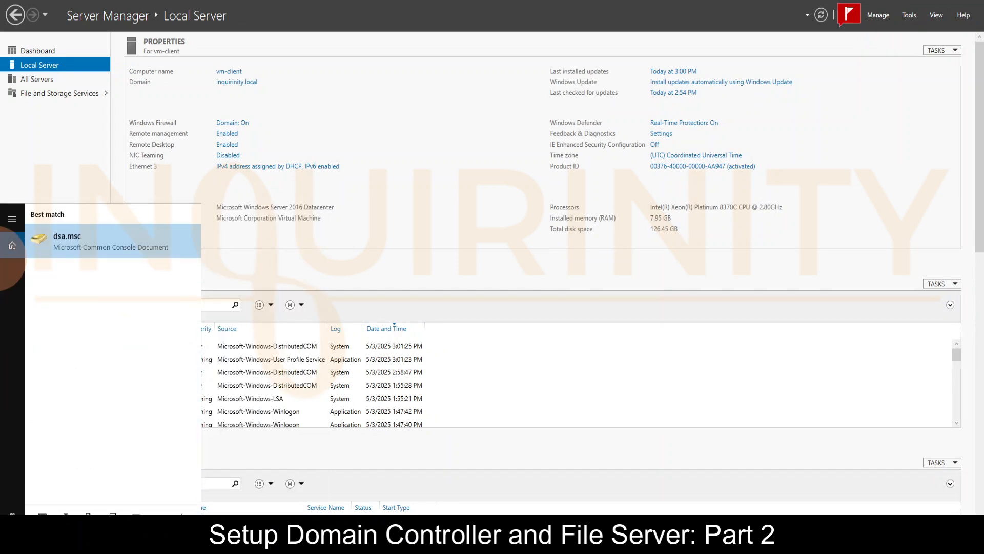
right_click(63, 246)
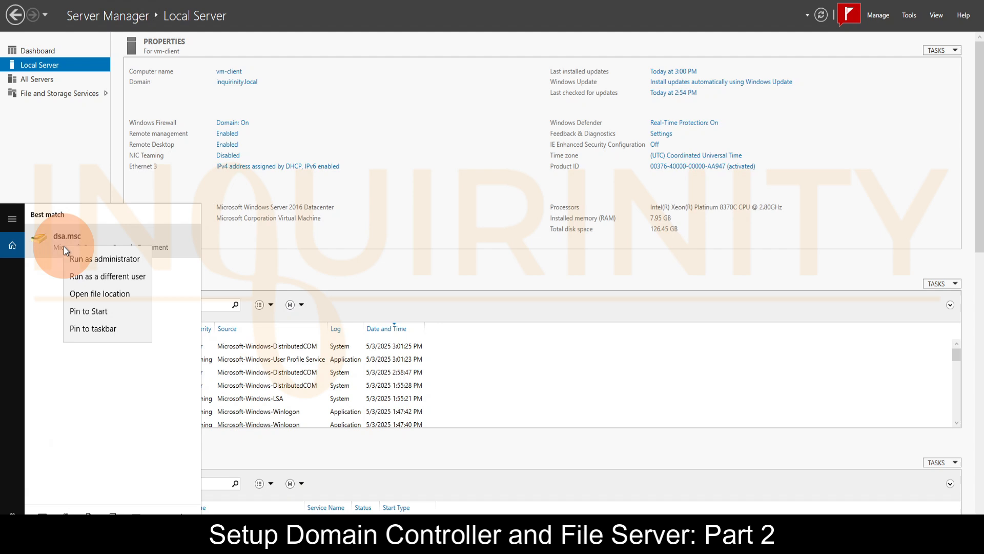
left_click(102, 259)
Authorize the elevated Microsoft Management Console with the user name vmadmin and the account password
left_click(445, 345)
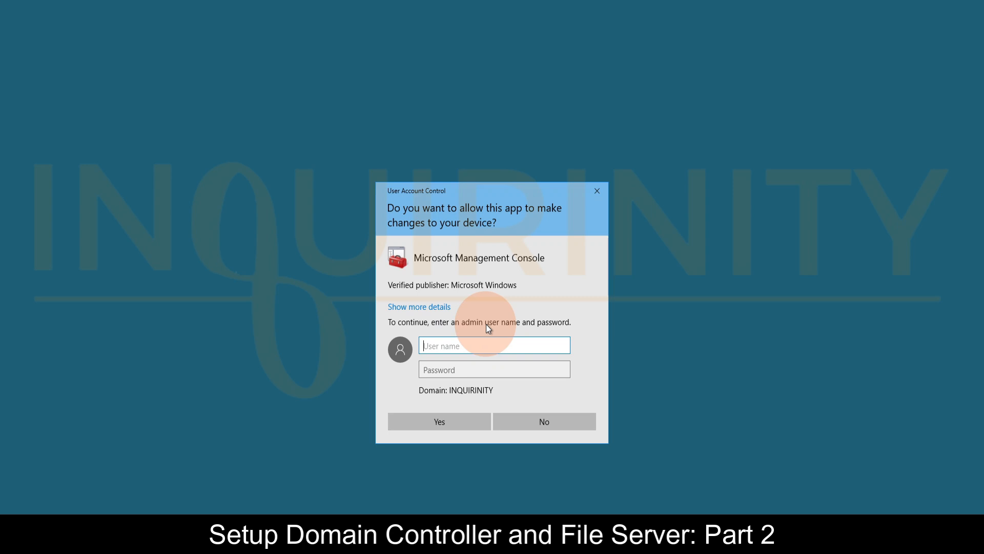
type("vmadmin")
key("Tab")
type("*************")
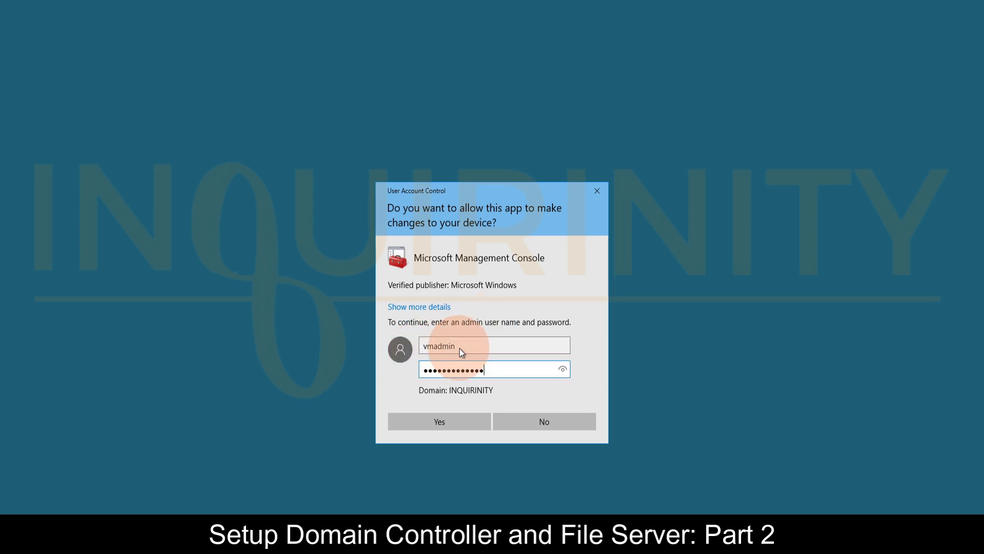
left_click(439, 422)
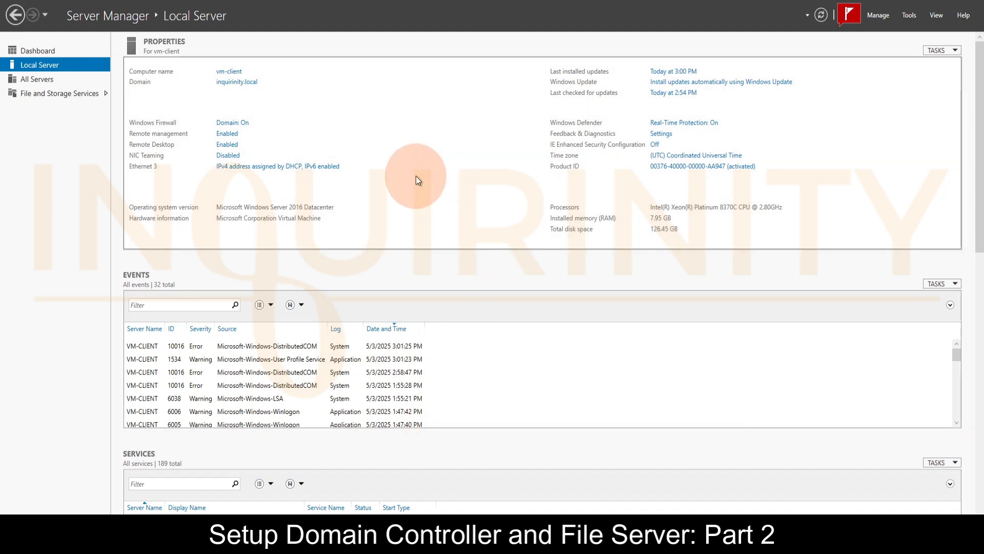
Bring the elevated Active Directory Users and Computers console forward and check whether new objects can be created under inquirinity.local
left_click(244, 543)
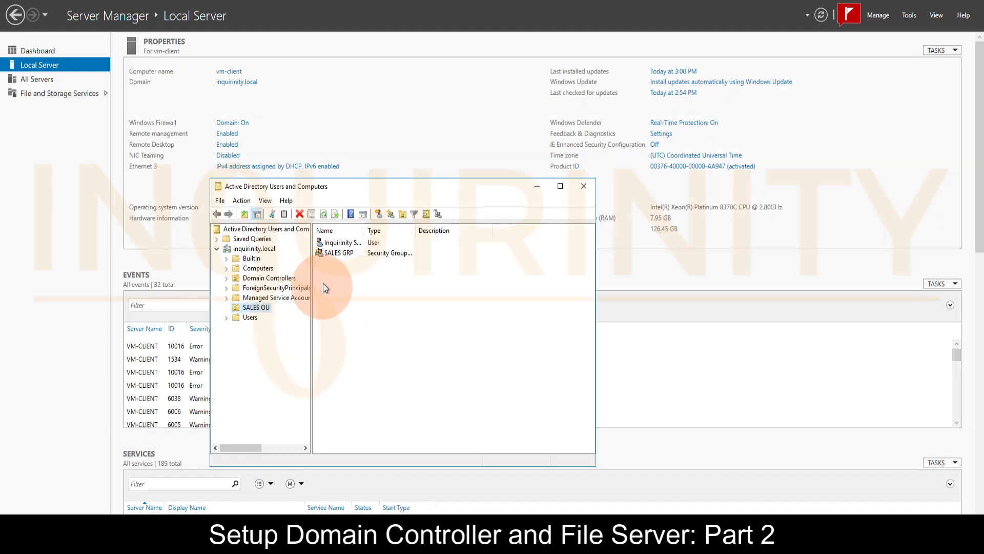
mouse_move(322, 193)
left_mouse_down()
mouse_move(404, 193)
mouse_move(324, 187)
left_mouse_up()
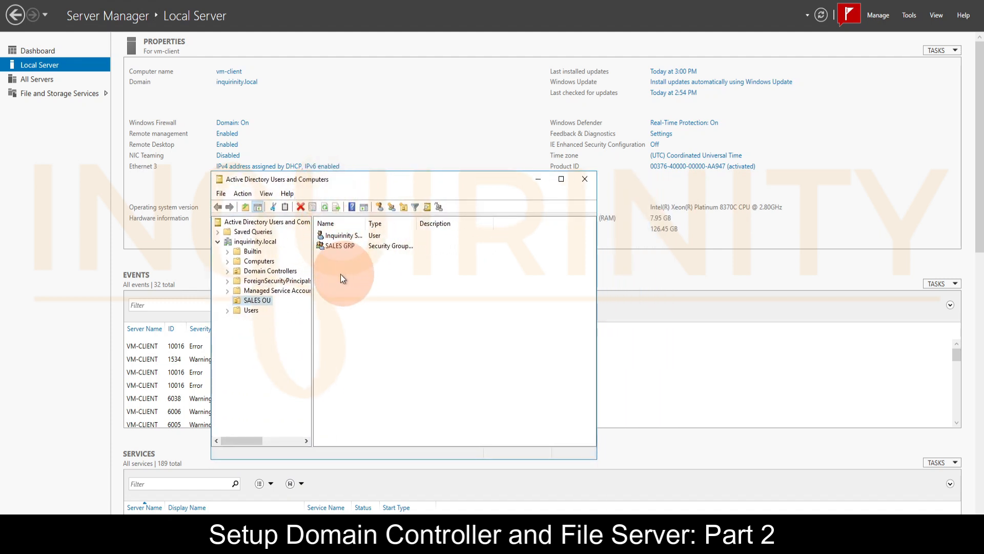
right_click(242, 241)
mouse_move(316, 325)
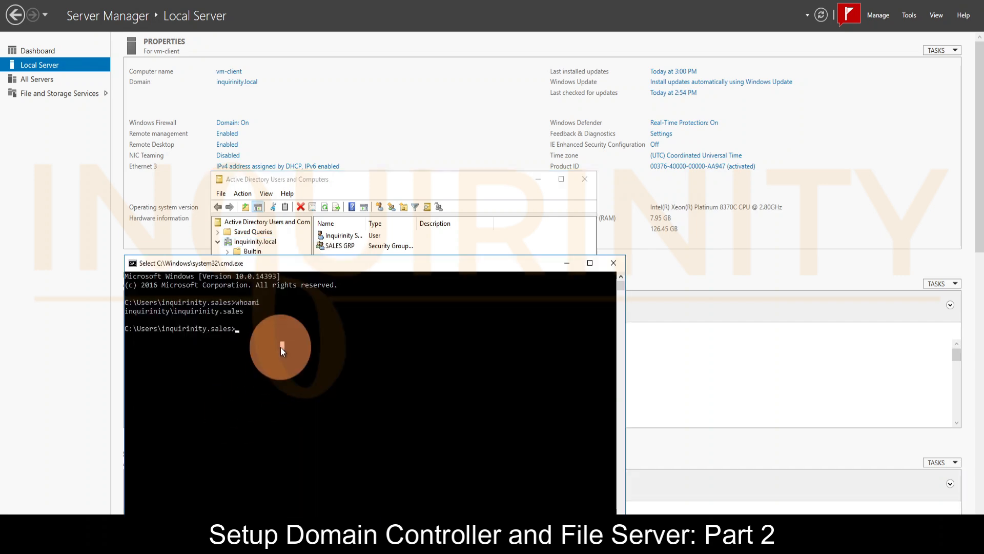
Run whoami in the command prompt to check which account owns the current session
type("who")
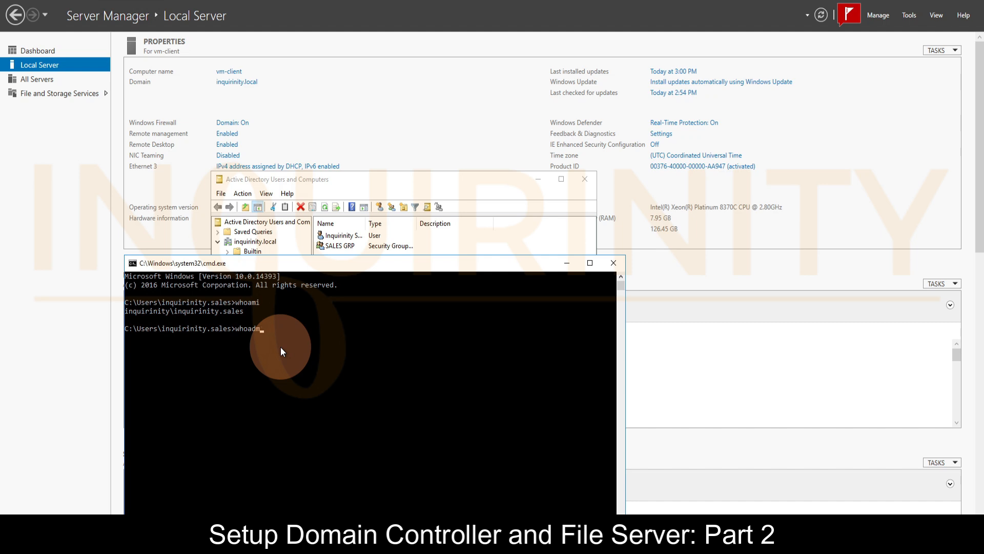
type("ami")
key("Return")
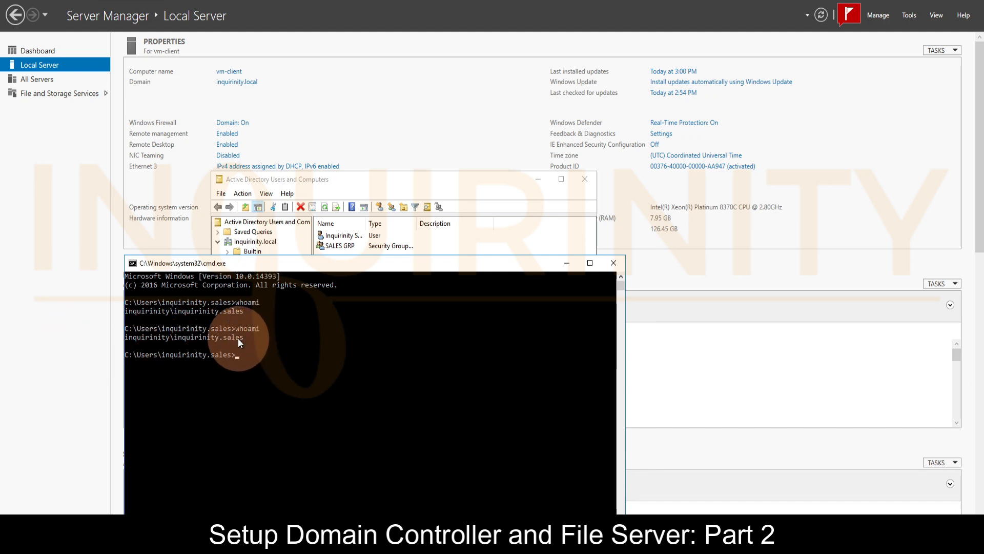
Create an organizational unit named FINANCE OU directly under inquirinity.local in the elevated Active Directory Users and Computers console
left_click(449, 183)
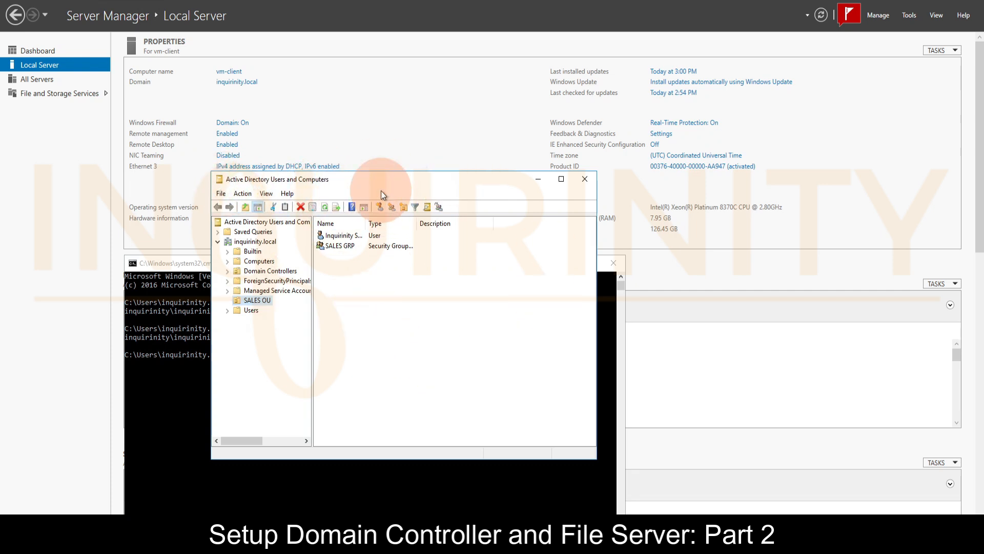
left_click_drag(381, 188, 457, 187)
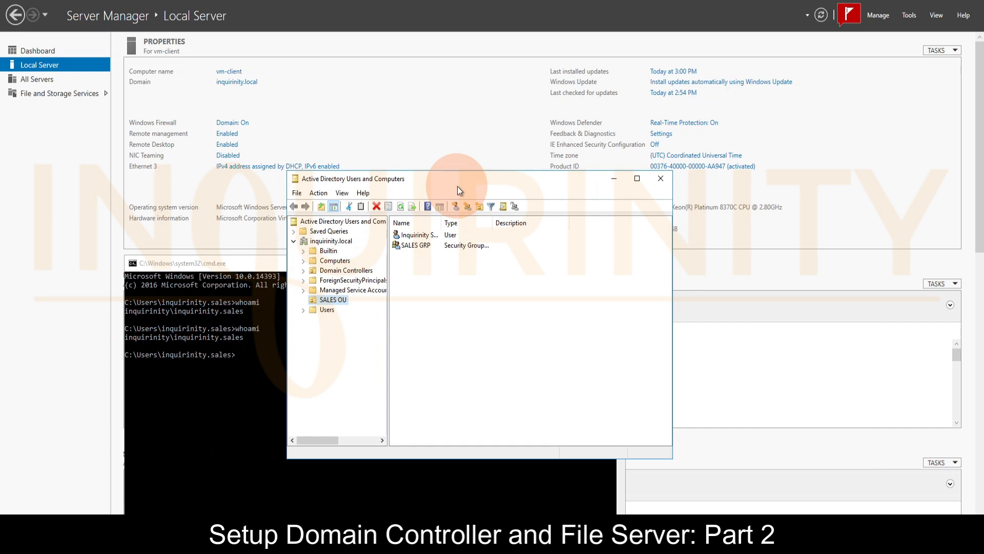
left_click(333, 304)
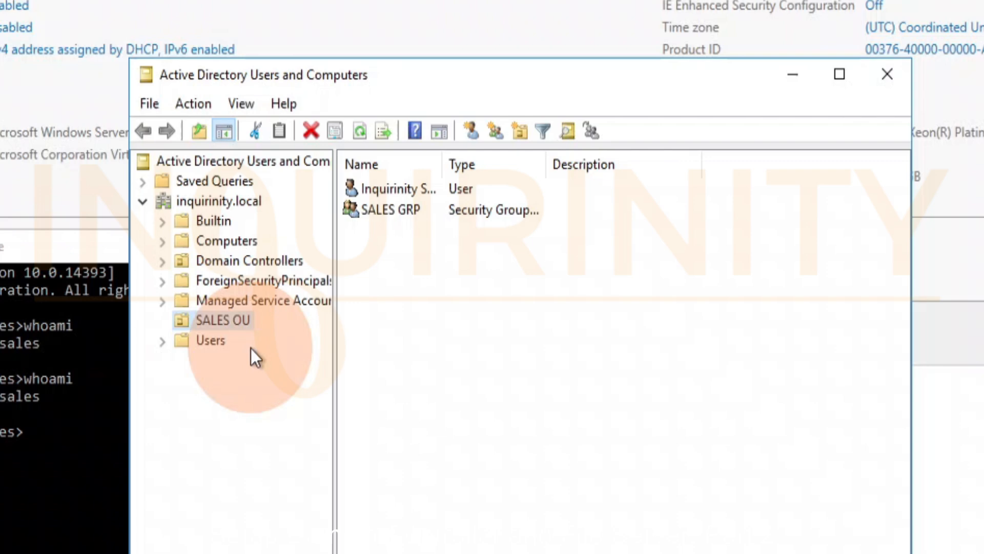
left_click(230, 206)
right_click(208, 207)
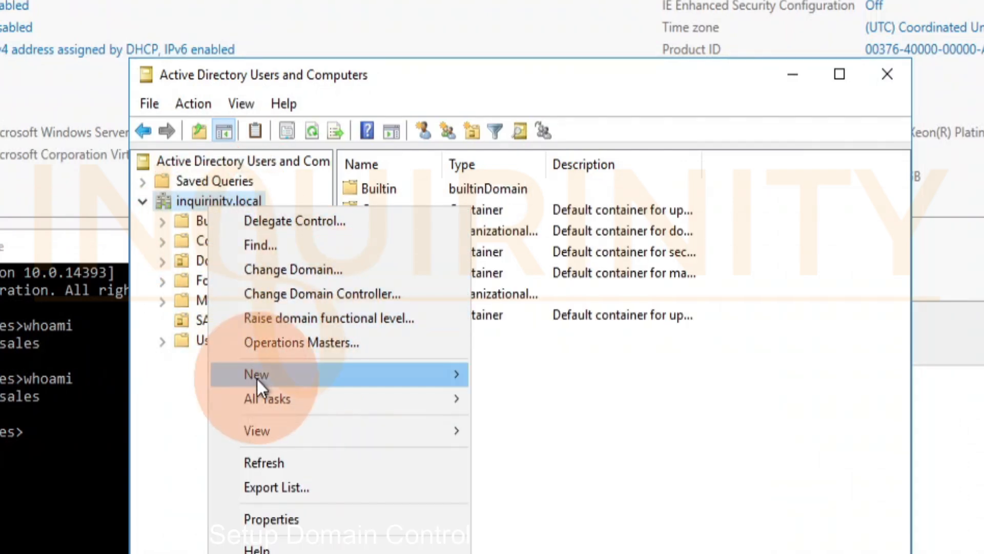
left_click(554, 543)
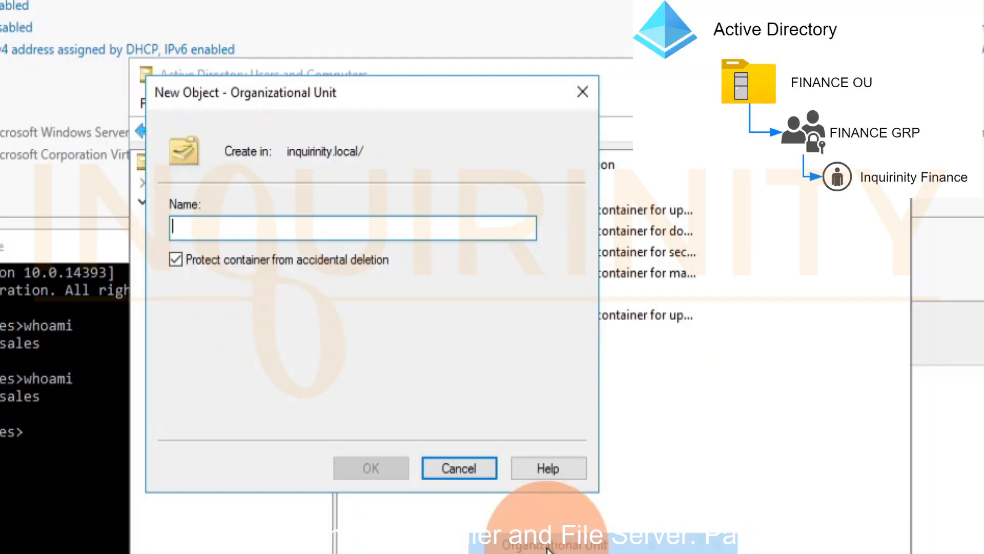
type("FINANCE OU")
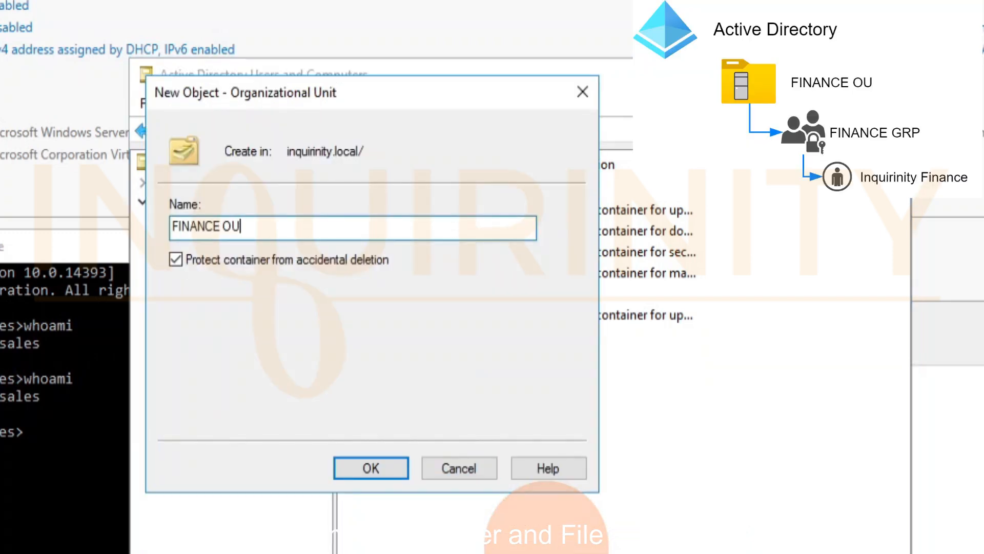
left_click(362, 467)
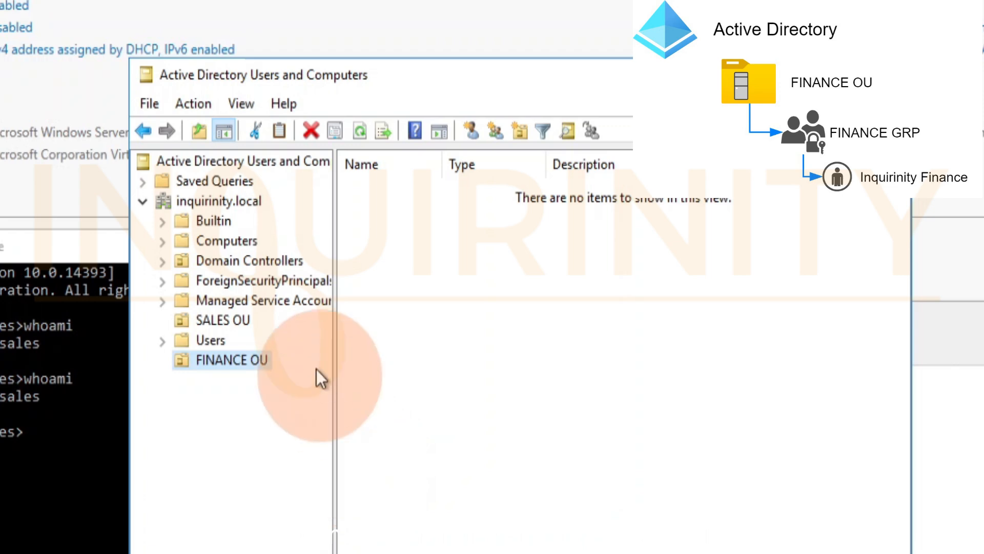
Create a global security group named FINANCE GRP inside FINANCE OU
right_click(410, 251)
mouse_move(508, 345)
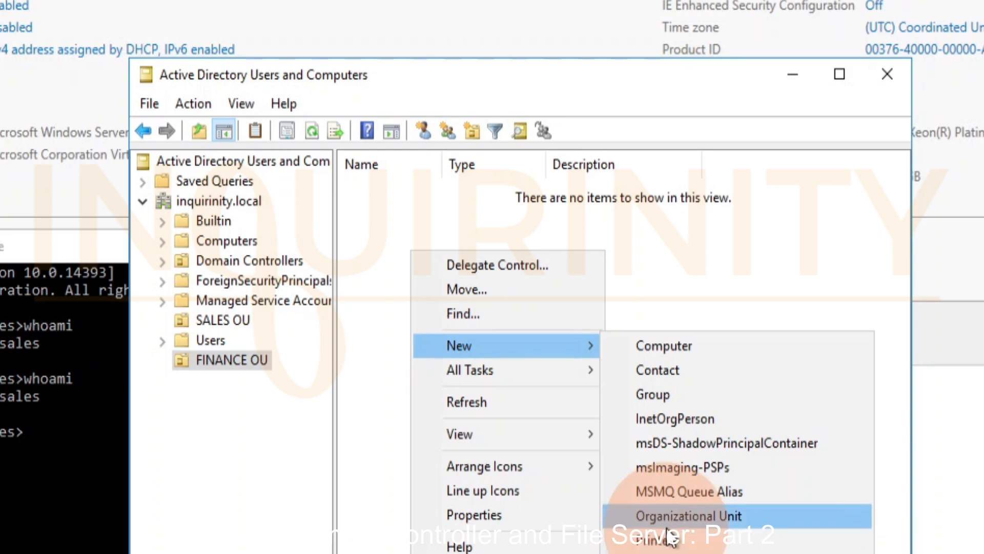
left_click(652, 390)
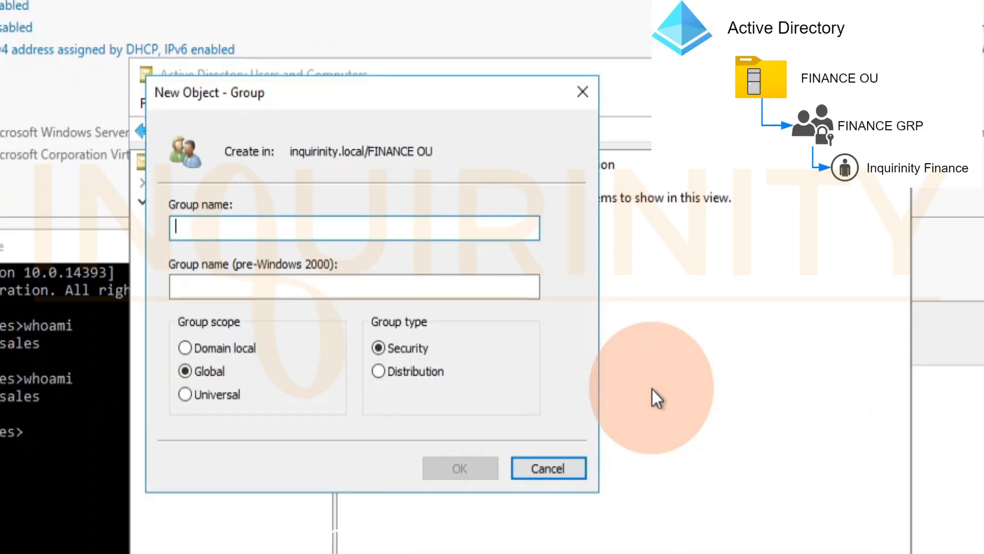
type("FINANCE GRP")
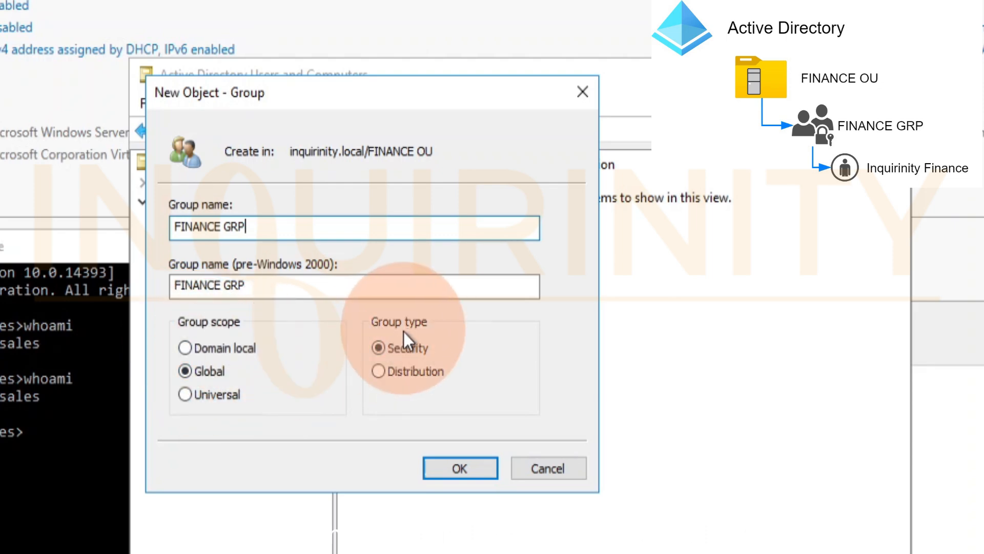
left_click(462, 468)
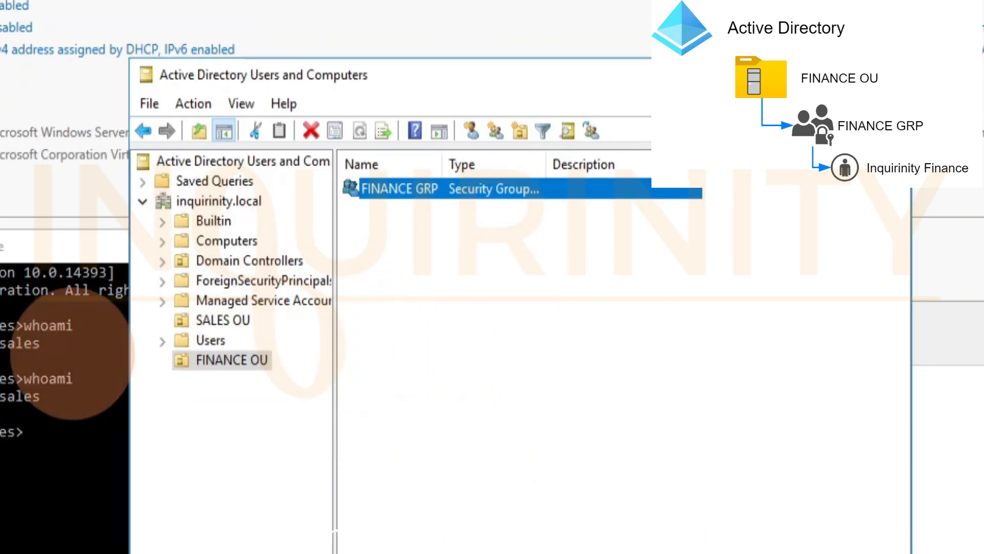
Start a new user in FINANCE OU with first name Inquirinity, last name Finance and logon name inquirinity.finance
left_click(377, 248)
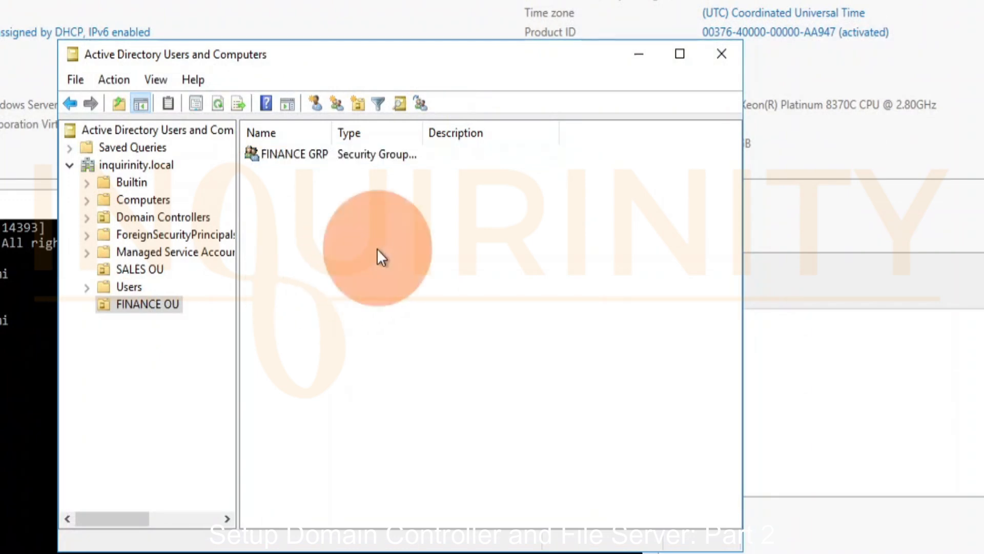
right_click(297, 253)
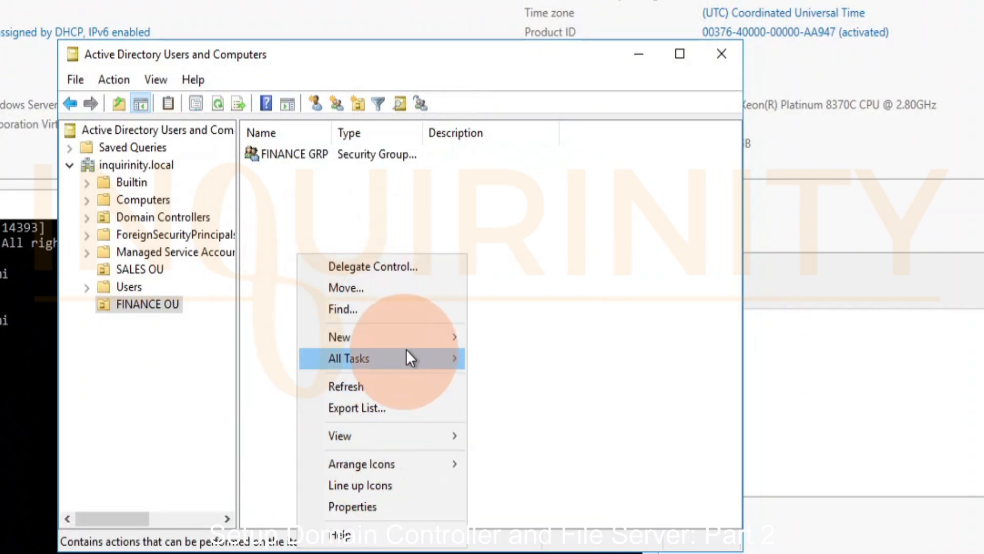
mouse_move(416, 341)
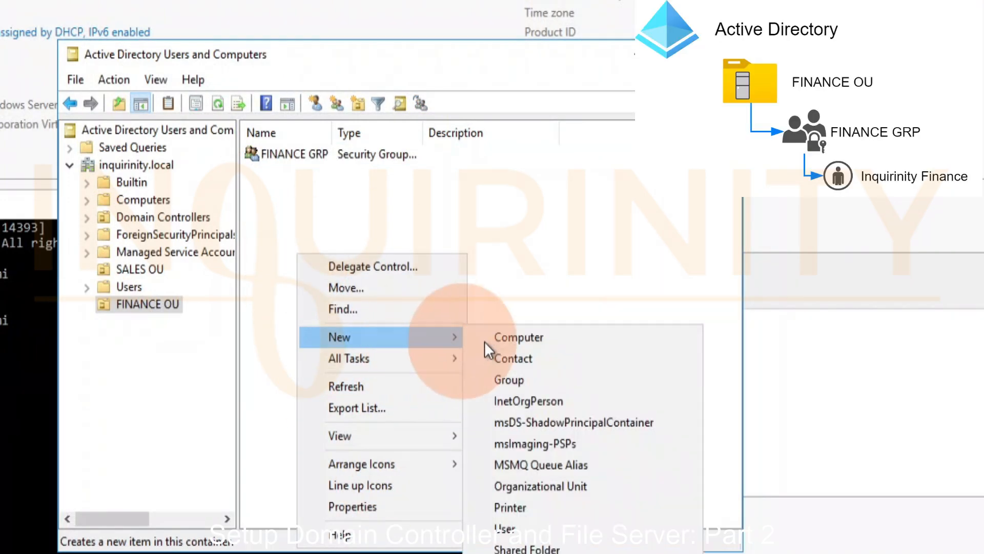
left_click(534, 528)
type("Inquirinity")
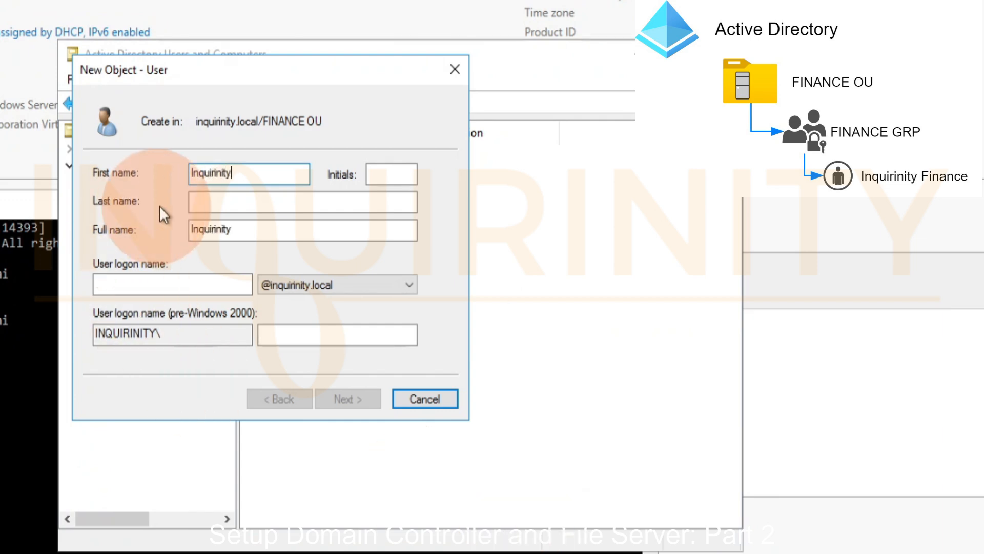
left_click(232, 200)
type("Finance")
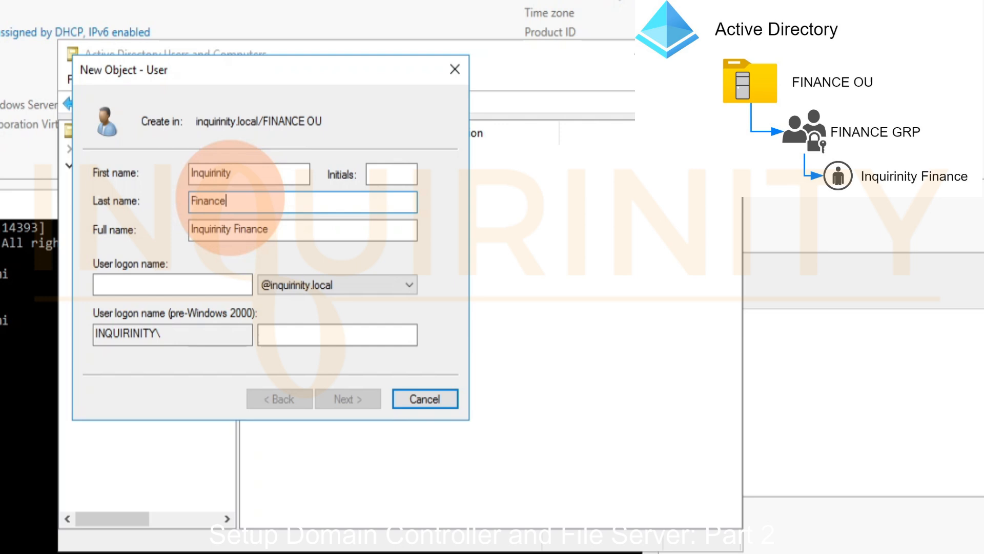
left_click(145, 282)
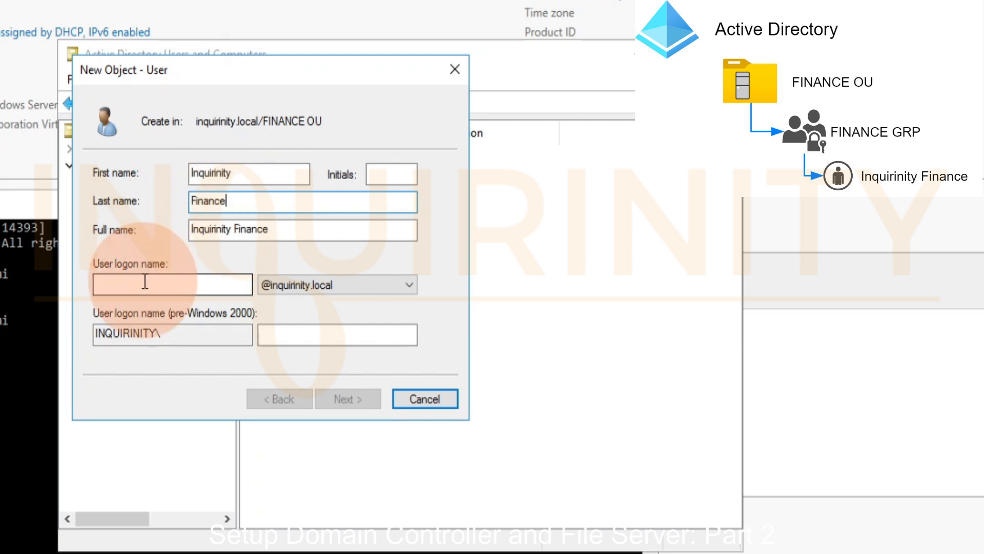
type("inqui")
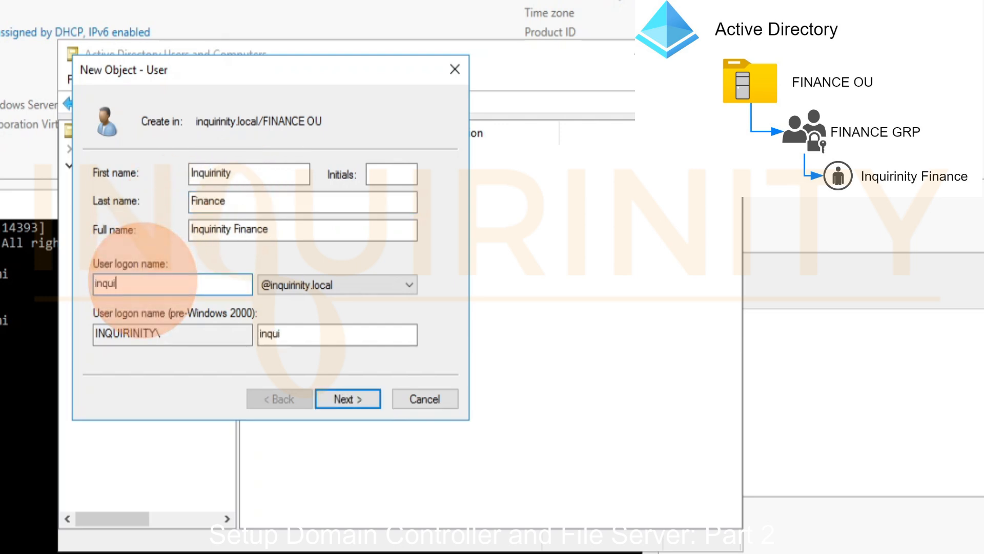
type("rinity.finance")
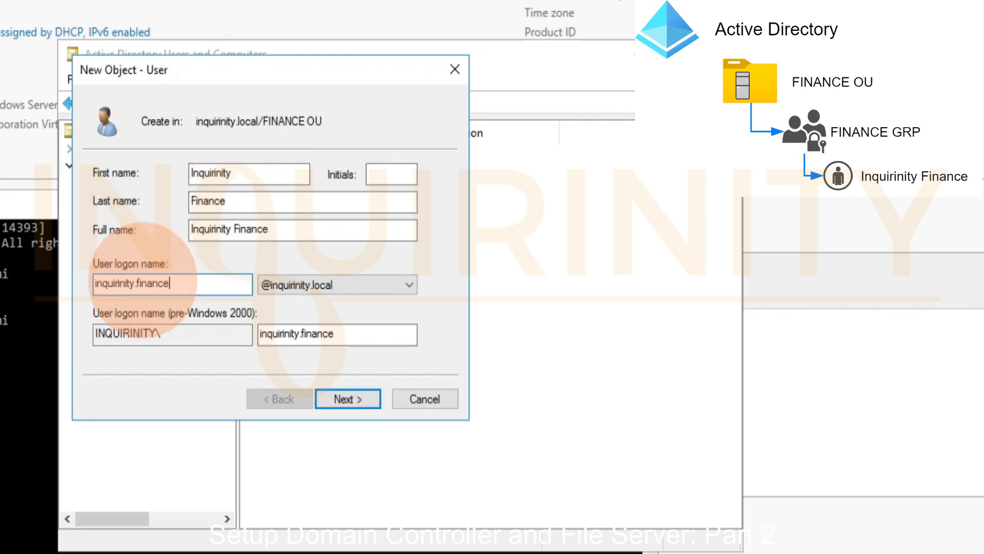
left_click(348, 398)
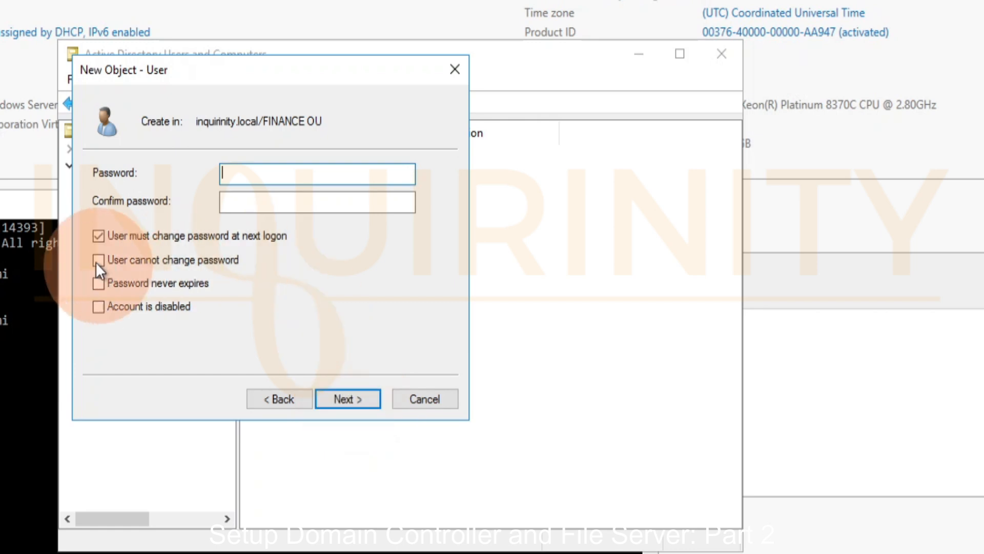
Turn off the password change at next logon, set the password to never expire, enter and confirm the account password, and finish the user
left_click(100, 238)
left_click(101, 282)
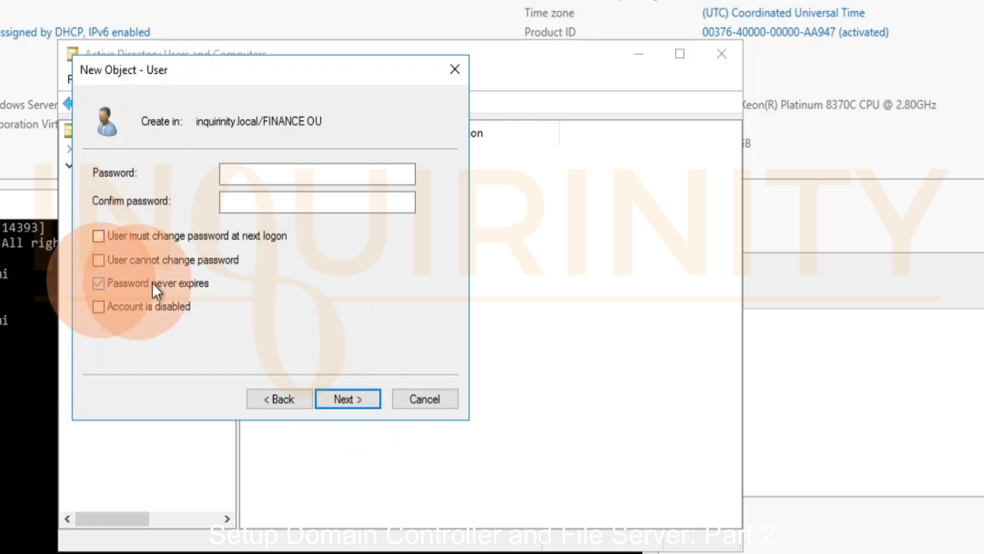
left_click(259, 178)
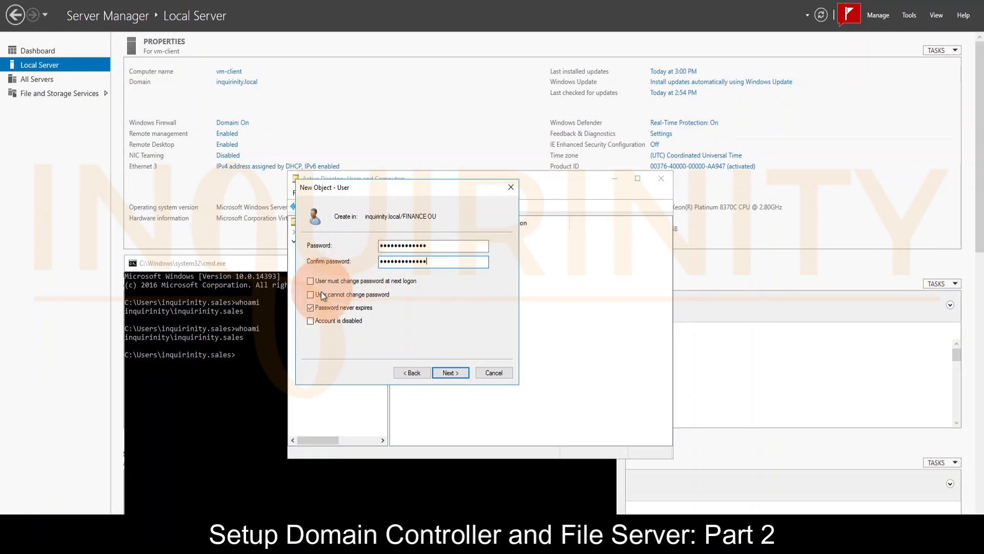
left_click(451, 373)
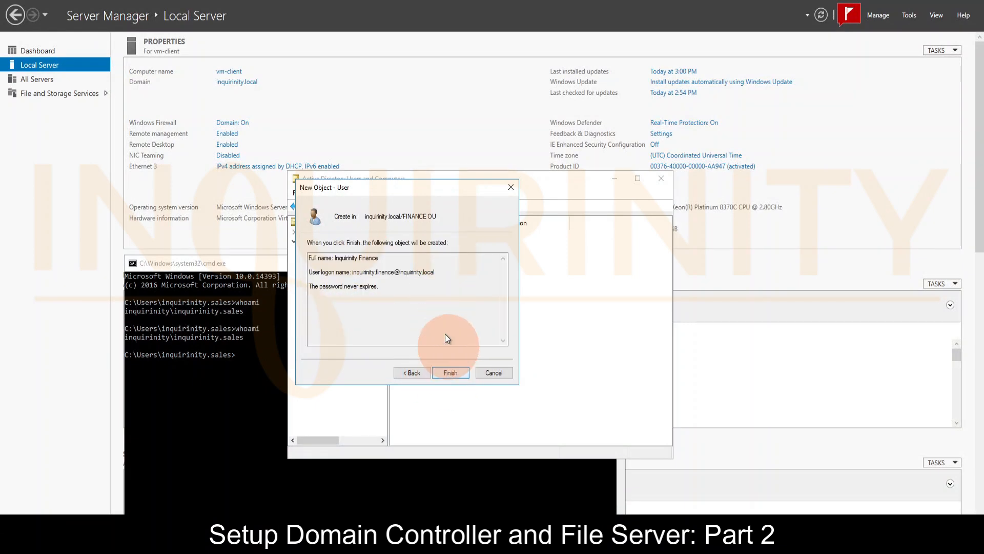
left_click(451, 374)
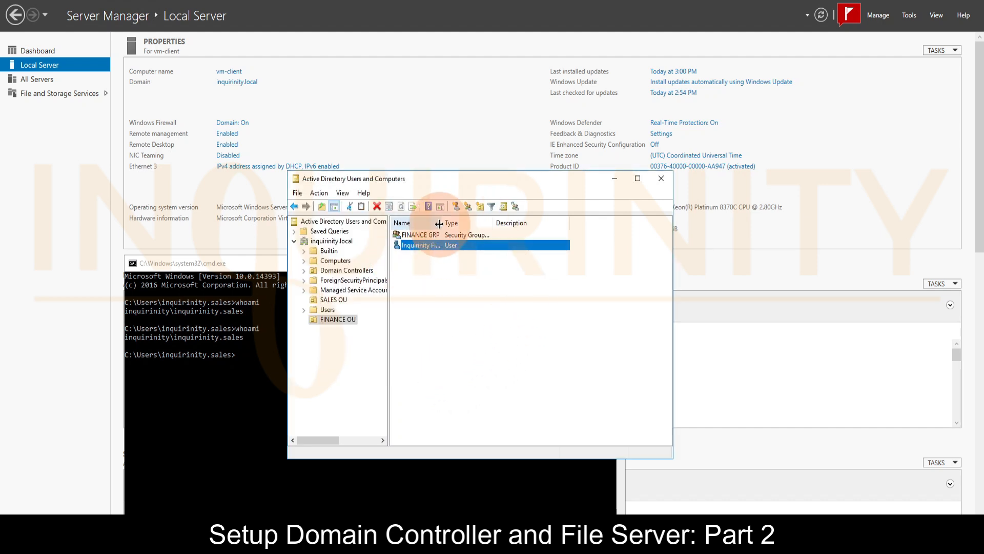
Add the Inquirinity Finance user to the FINANCE GRP group and apply the membership
left_click_drag(439, 223, 475, 223)
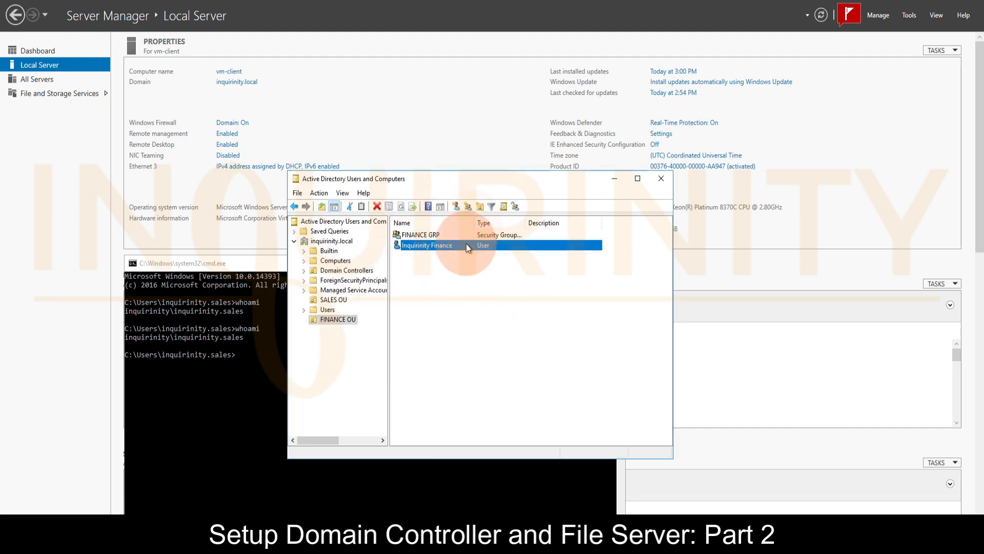
double_click(423, 246)
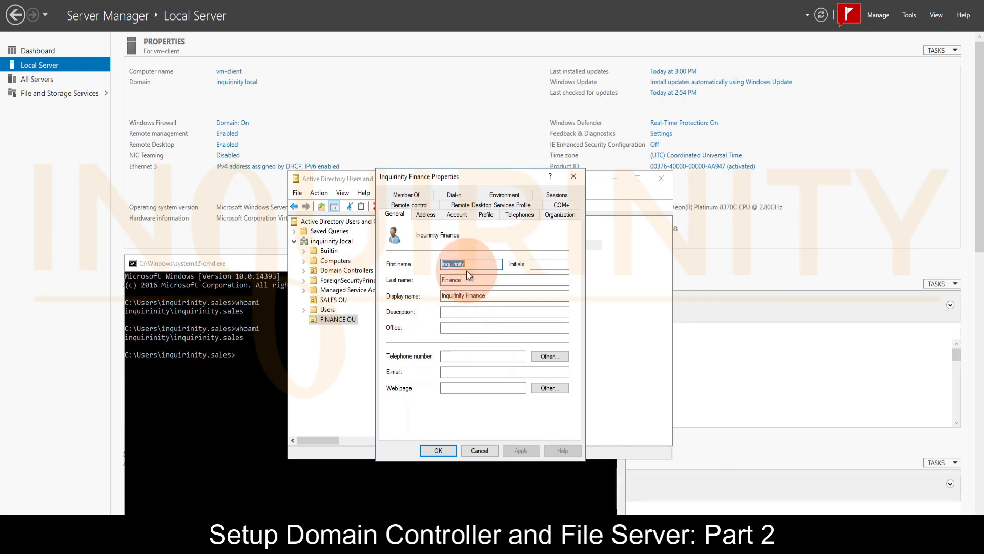
left_click(407, 195)
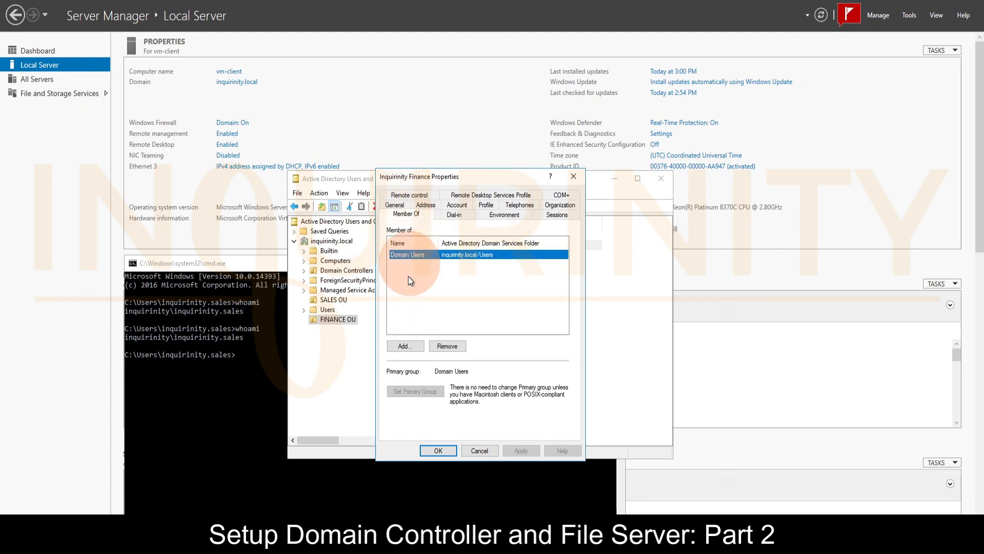
left_click(405, 346)
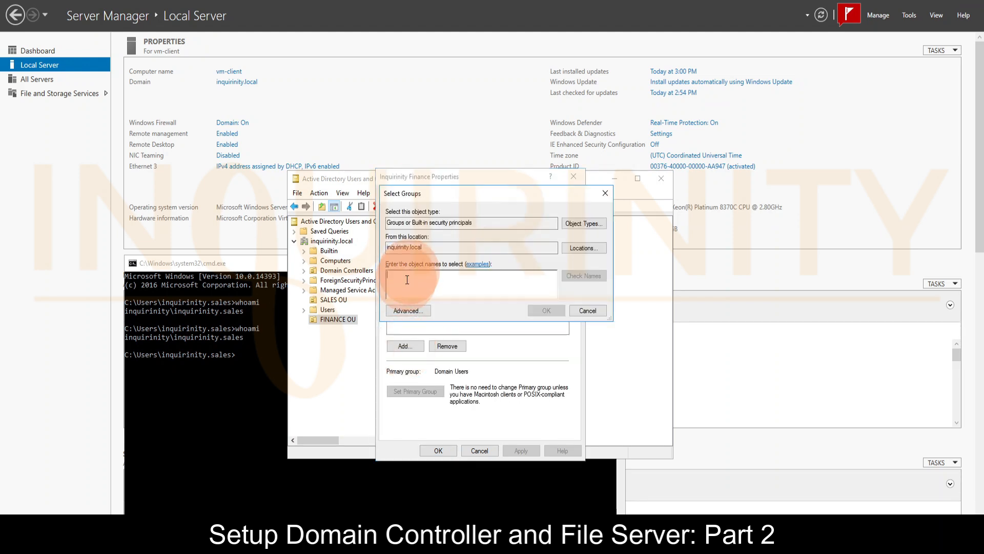
type("FINANCE GR")
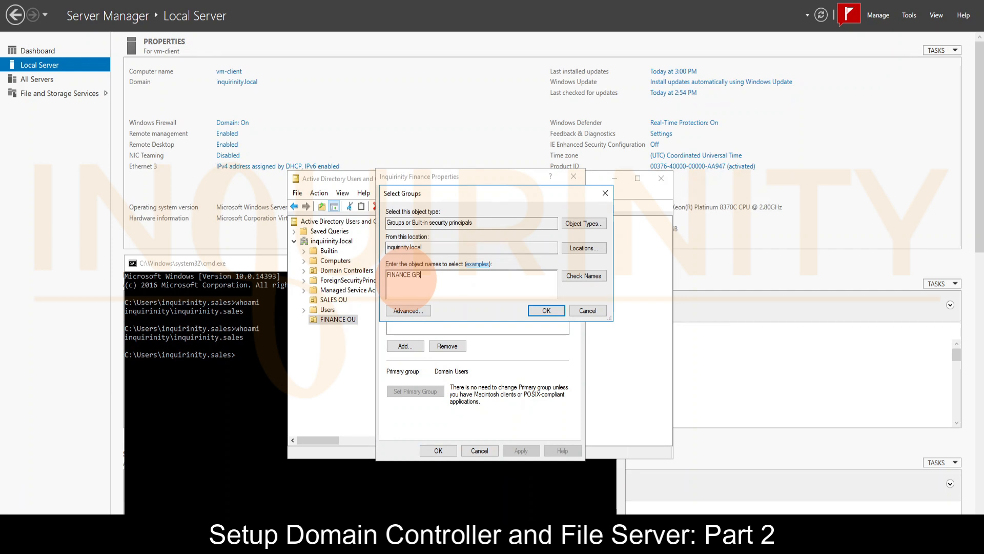
type("P")
left_click(572, 276)
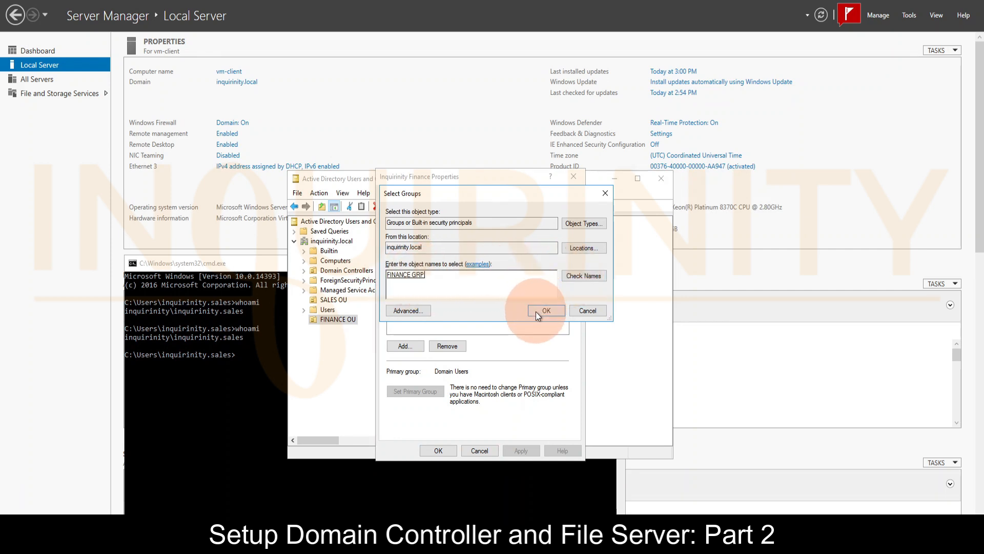
left_click_drag(432, 195, 513, 197)
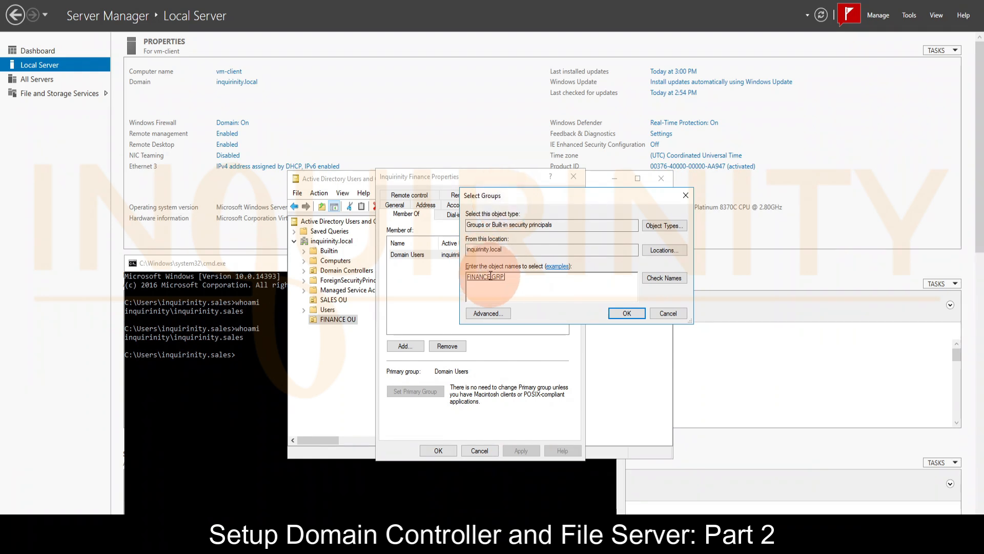
left_click(626, 313)
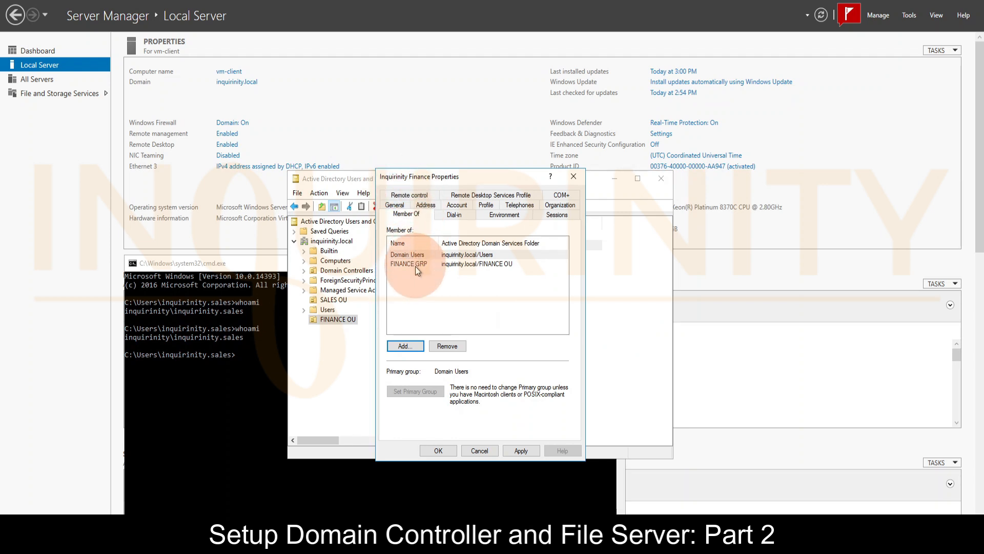
left_click(522, 451)
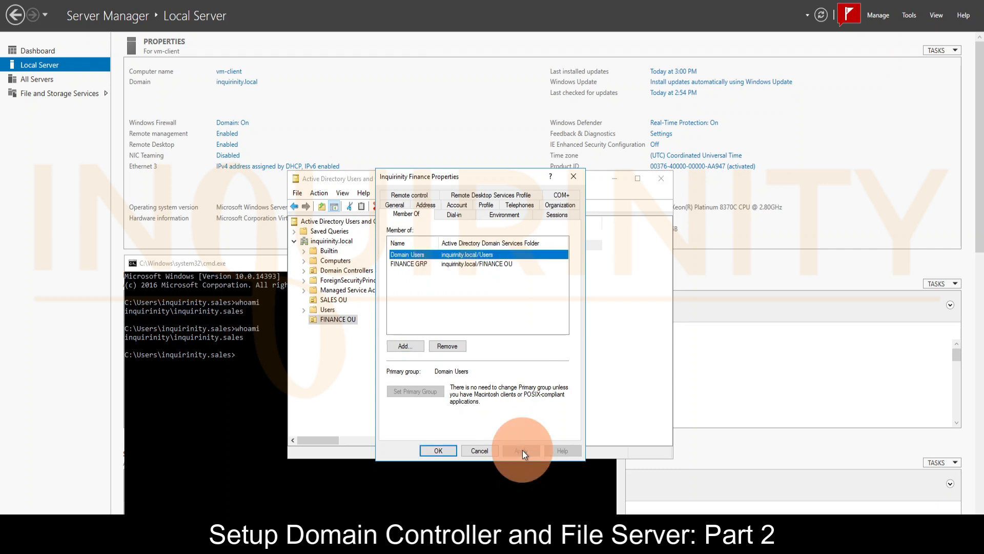
left_click(441, 451)
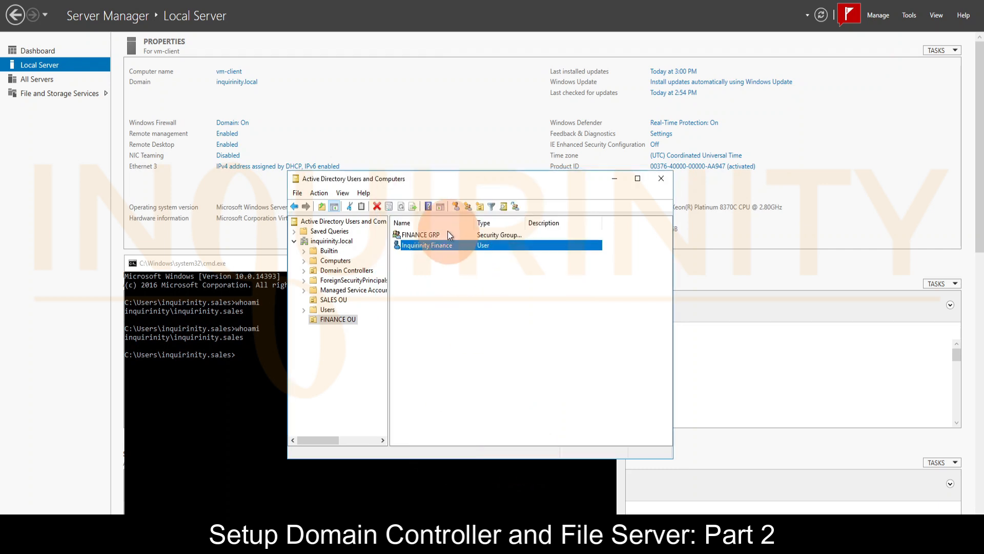
Check the member list of FINANCE GRP in its properties, widening the name column to read it, and close the properties
double_click(424, 236)
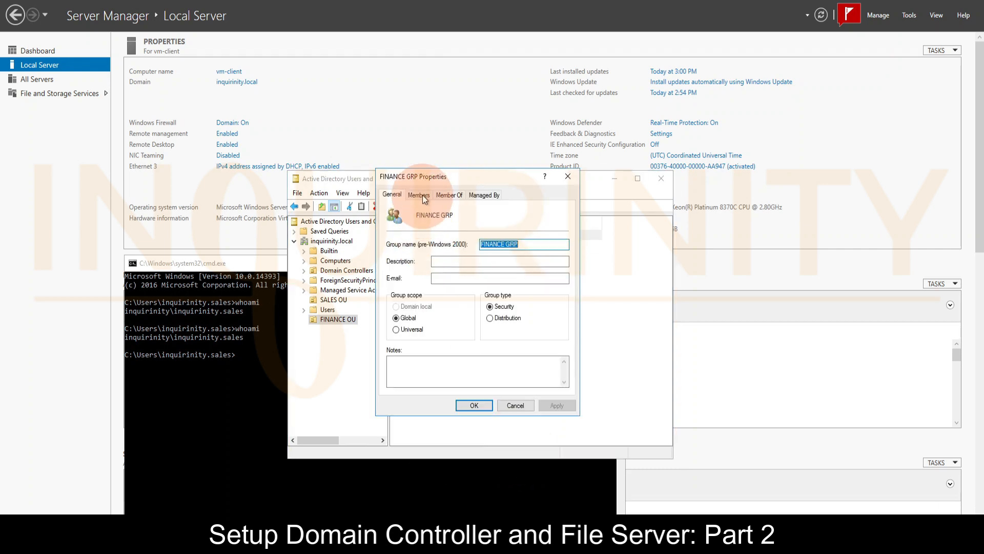
left_click(422, 195)
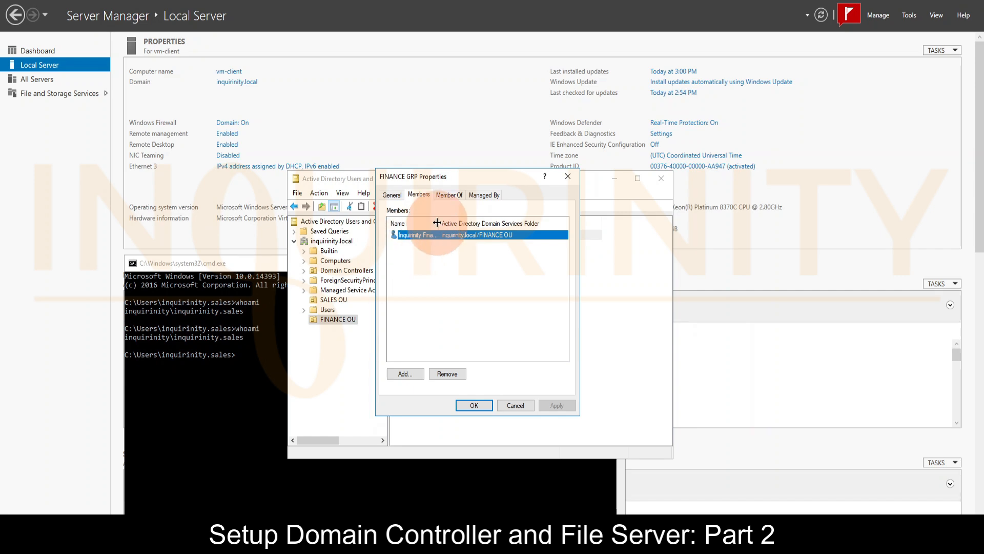
left_click_drag(436, 223, 473, 223)
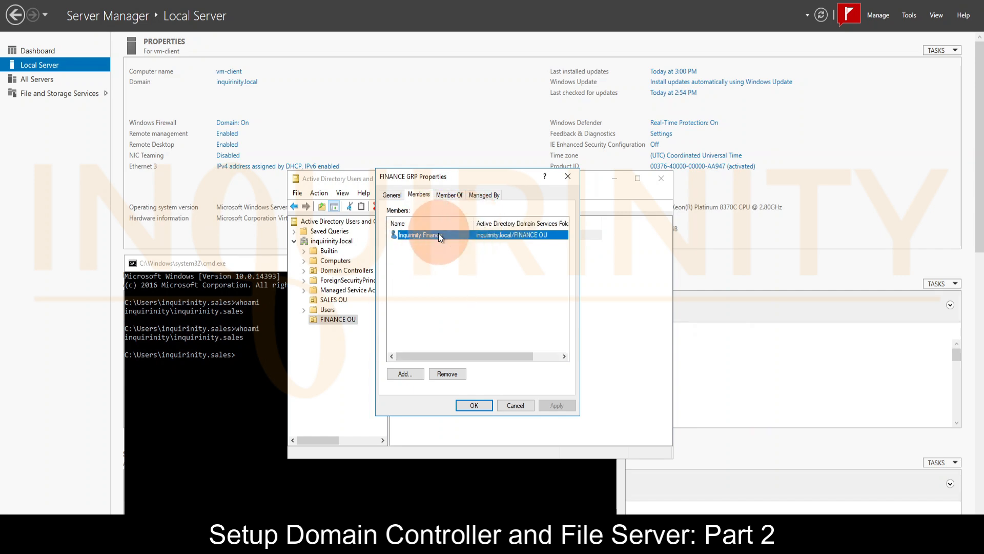
left_click(473, 406)
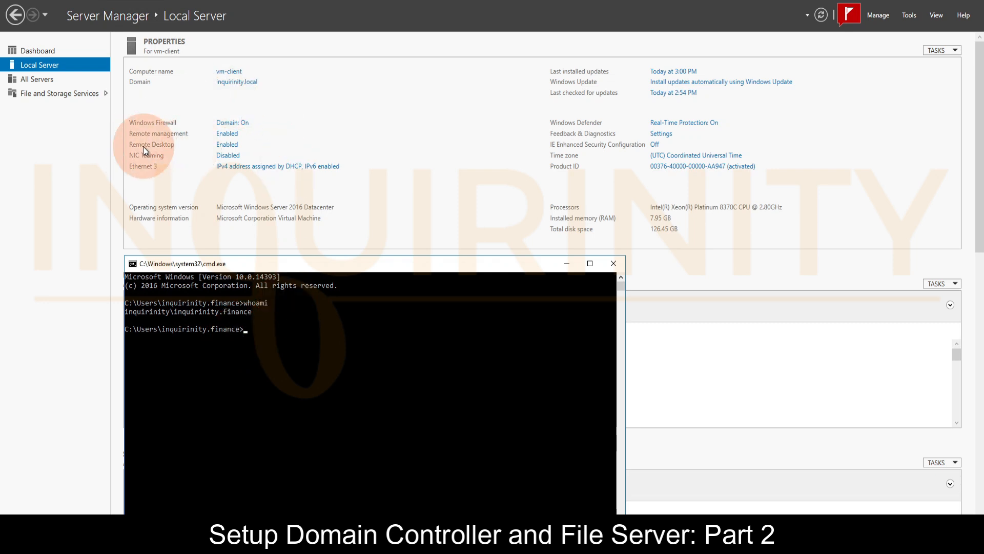
Try to open the Remote Desktop settings of vm-client, decline the administrator credentials request and return to the command prompt
left_click(224, 144)
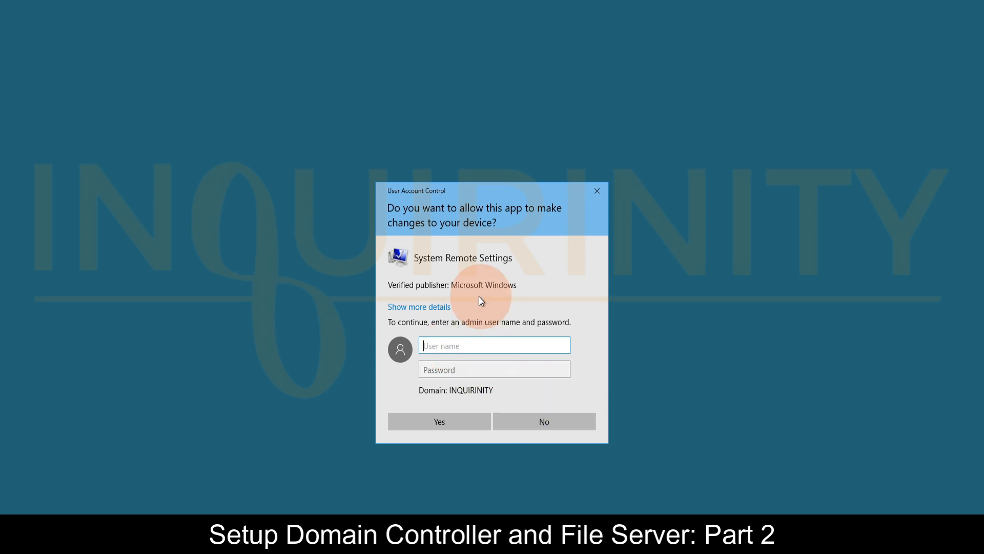
left_click(553, 424)
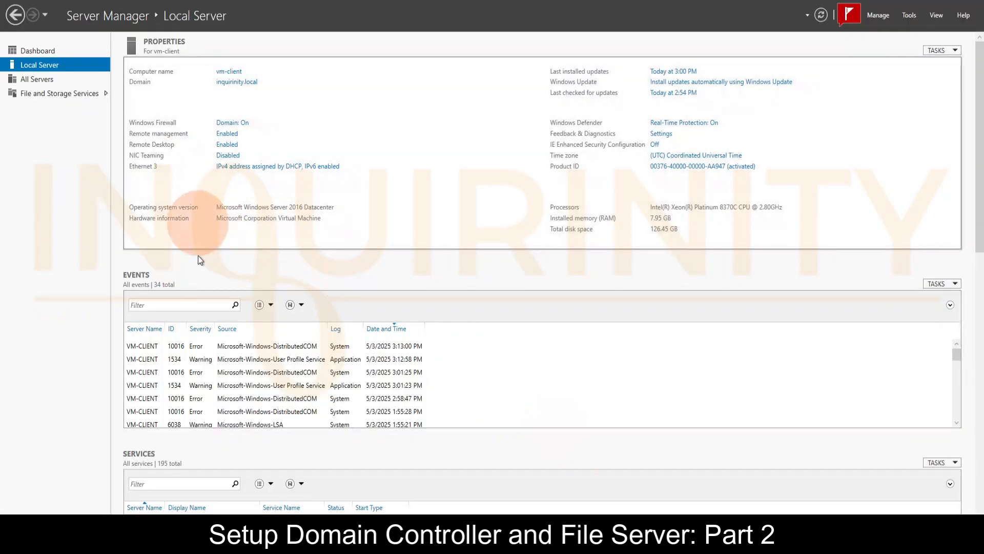
left_click(242, 540)
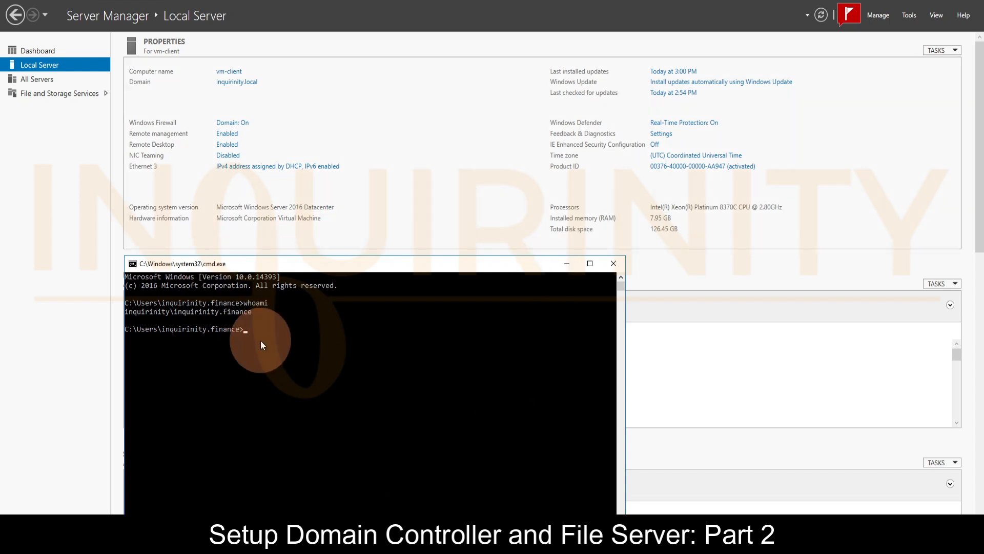
left_click(248, 355)
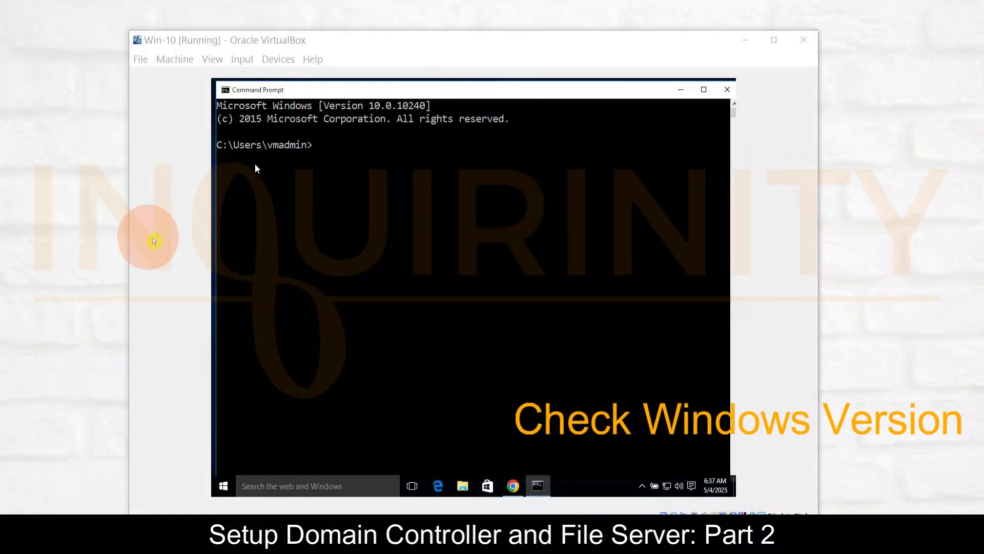
Run winver from the command prompt to check the Windows 10 version and build
left_click(338, 161)
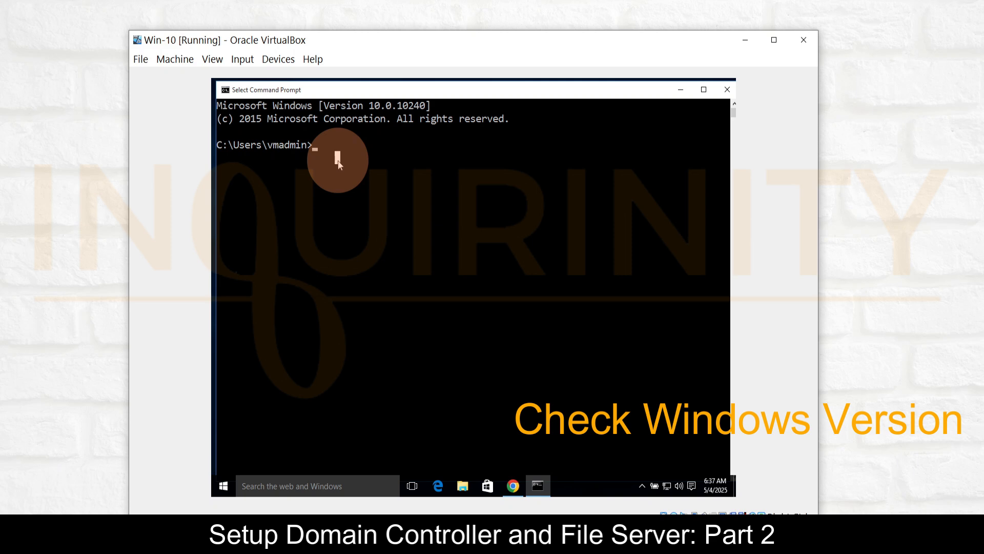
type("winver")
key("Return")
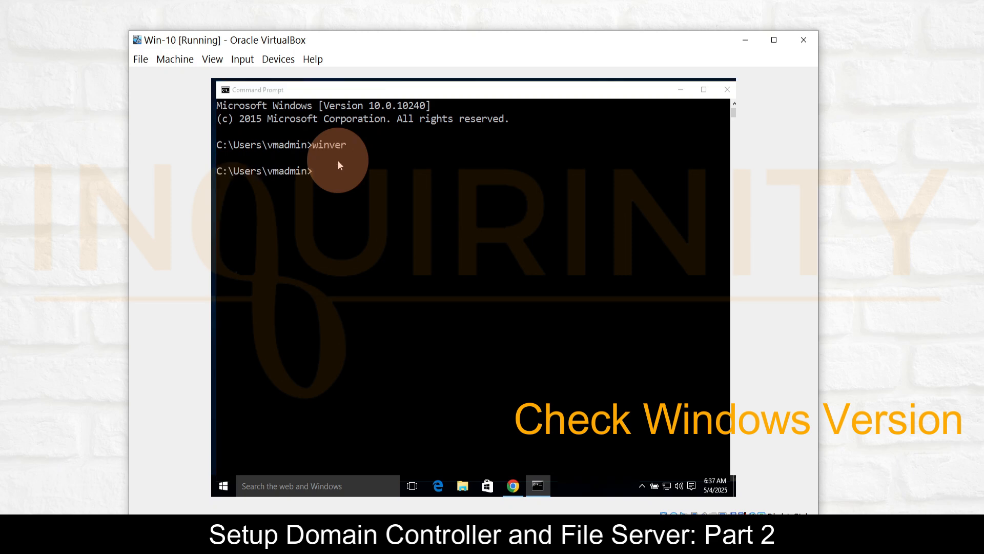
left_click_drag(285, 107, 417, 142)
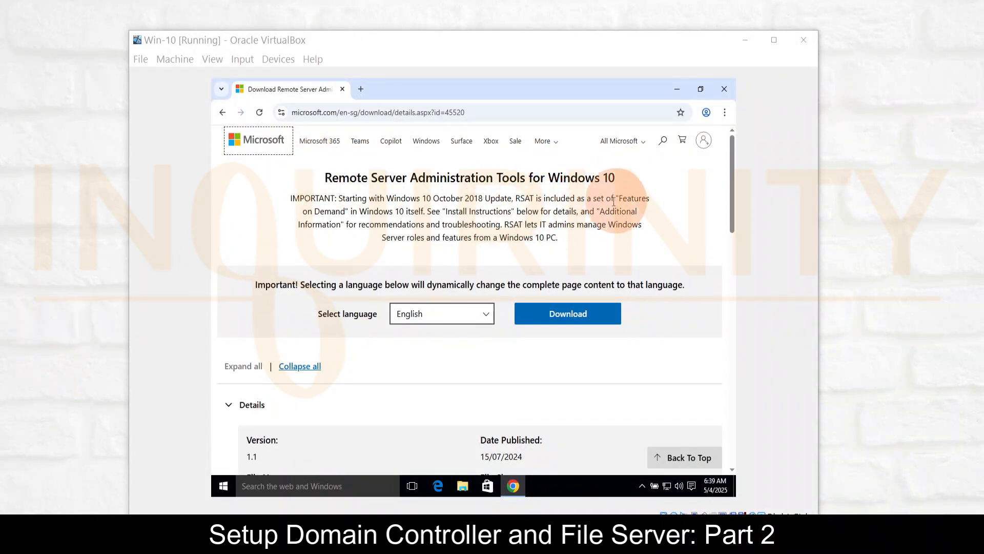
Read the file details and the expanded install instructions on the Remote Server Administration Tools for Windows 10 download page
scroll(280, 351, "down", 3)
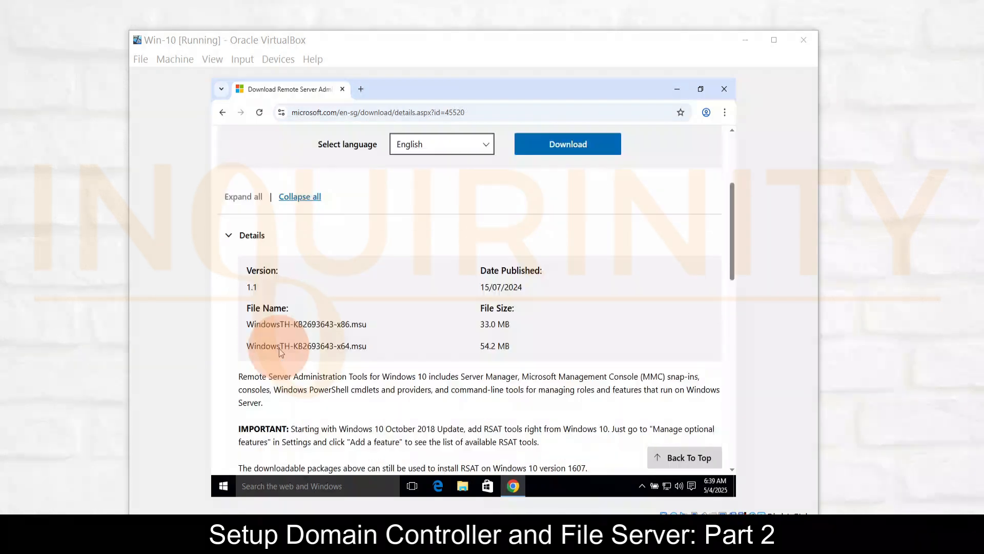
scroll(279, 349, "down", 1)
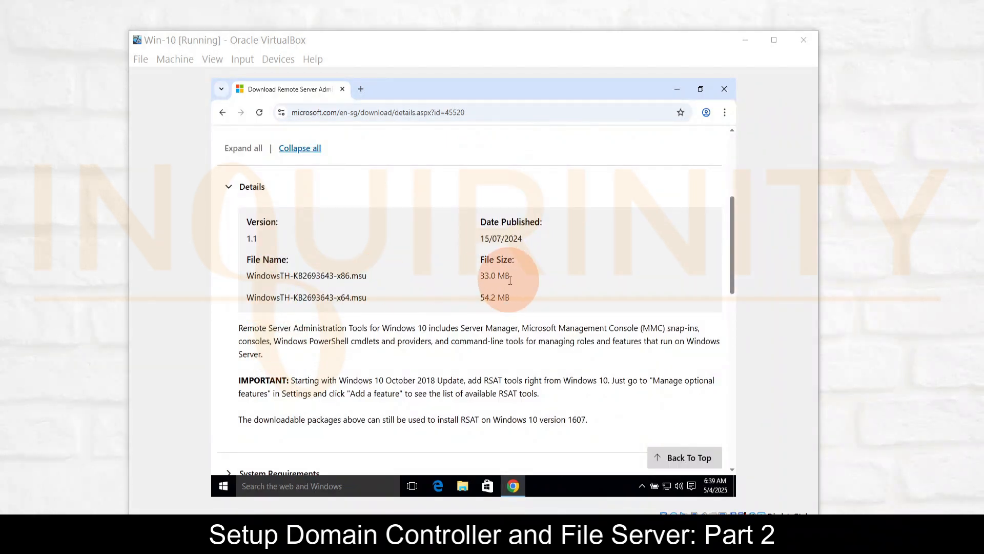
scroll(273, 300, "down", 3)
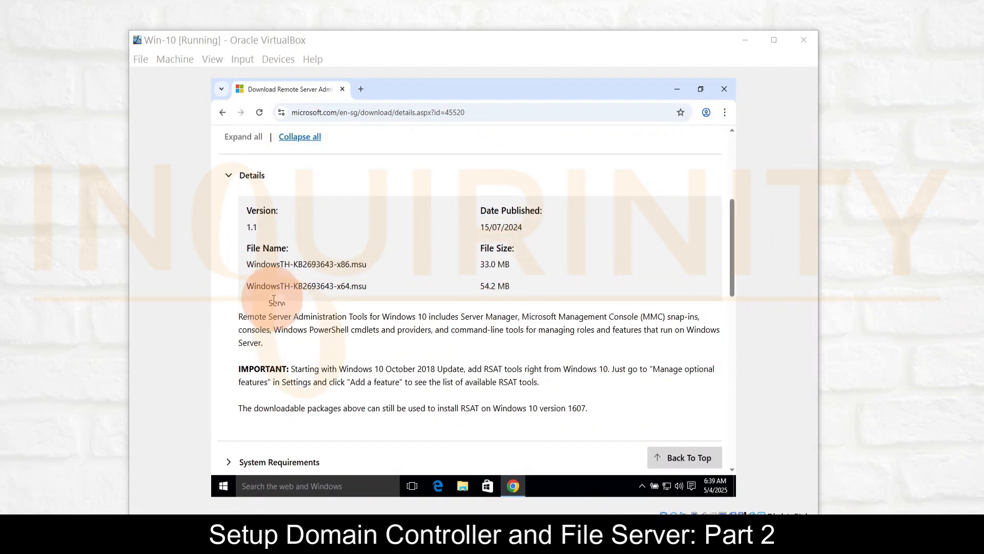
scroll(273, 303, "down", 1)
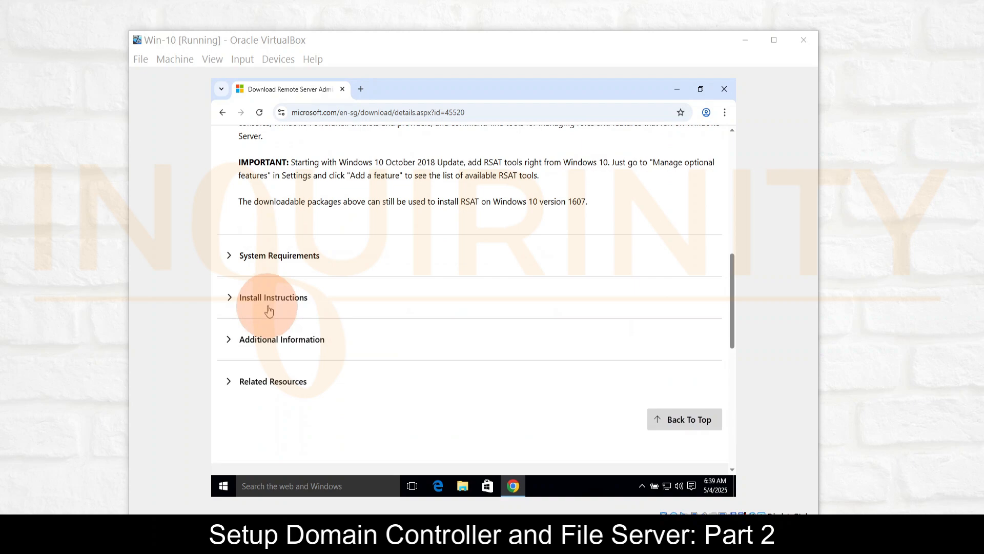
left_click(228, 300)
scroll(359, 306, "down", 8)
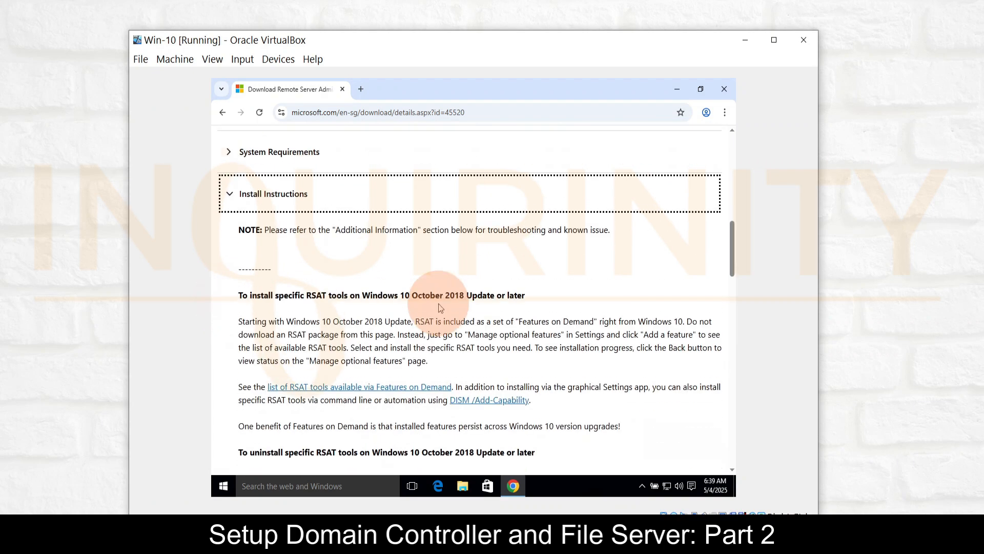
scroll(439, 303, "down", 4)
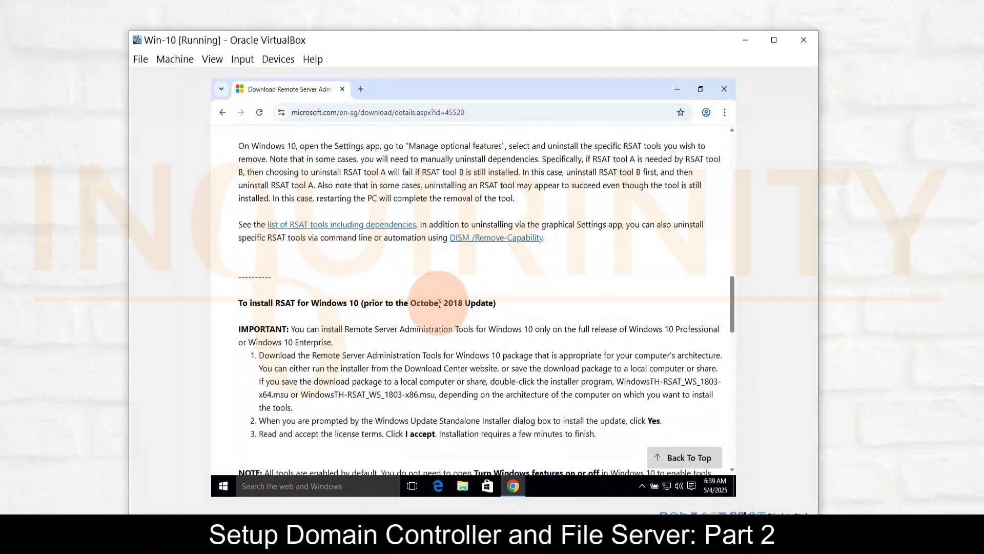
scroll(439, 308, "down", 2)
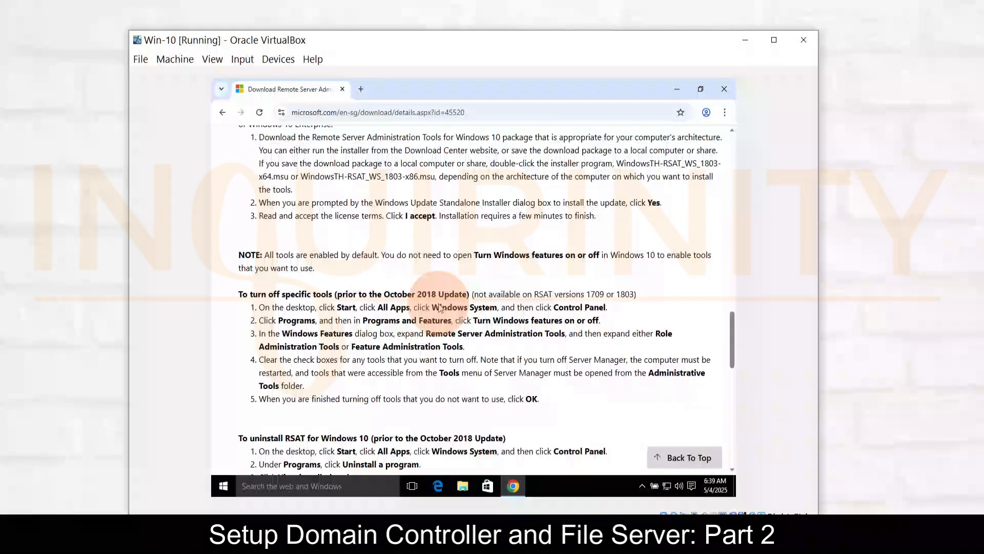
scroll(281, 320, "down", 1)
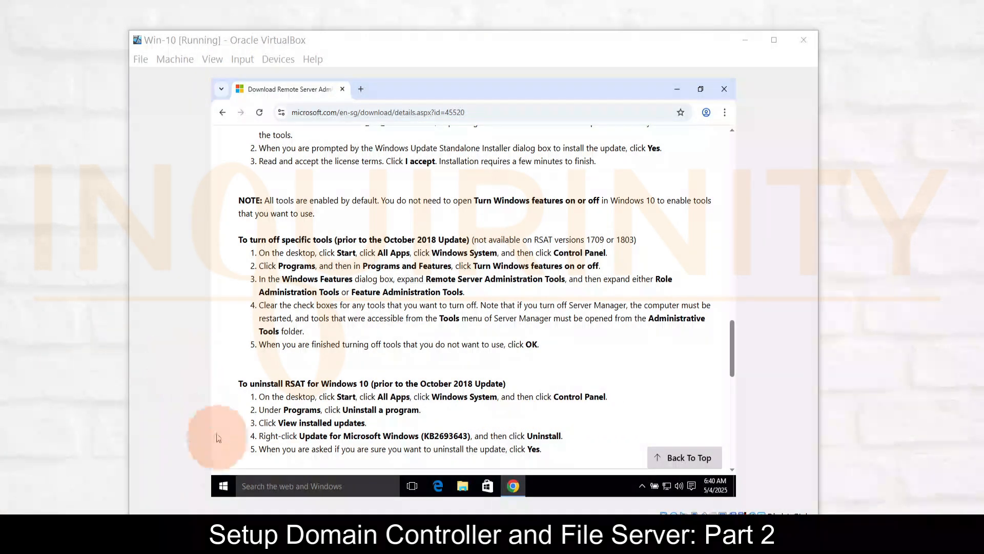
Open the Windows features list from the Control Panel's Programs section and look through it for Remote Server Administration Tools
right_click(223, 486)
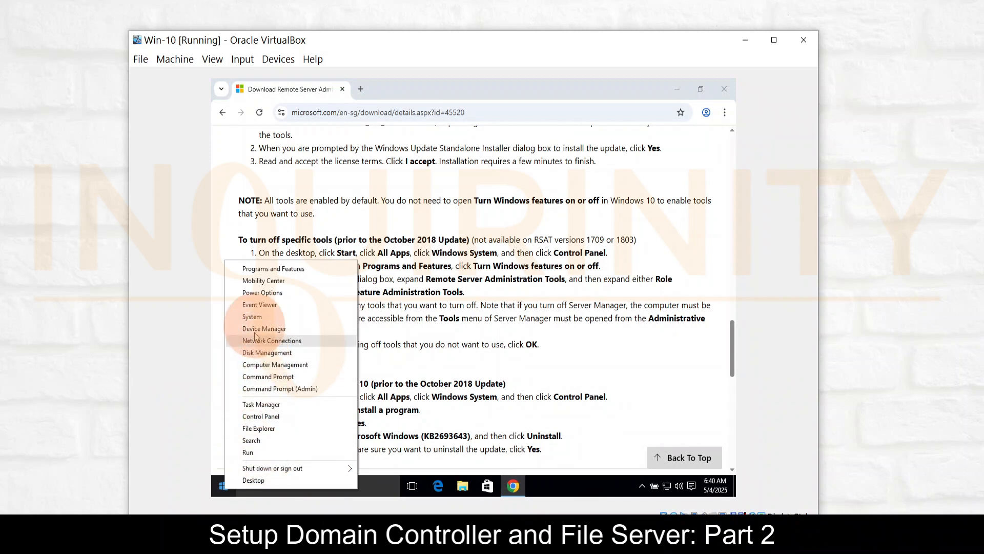
left_click(274, 417)
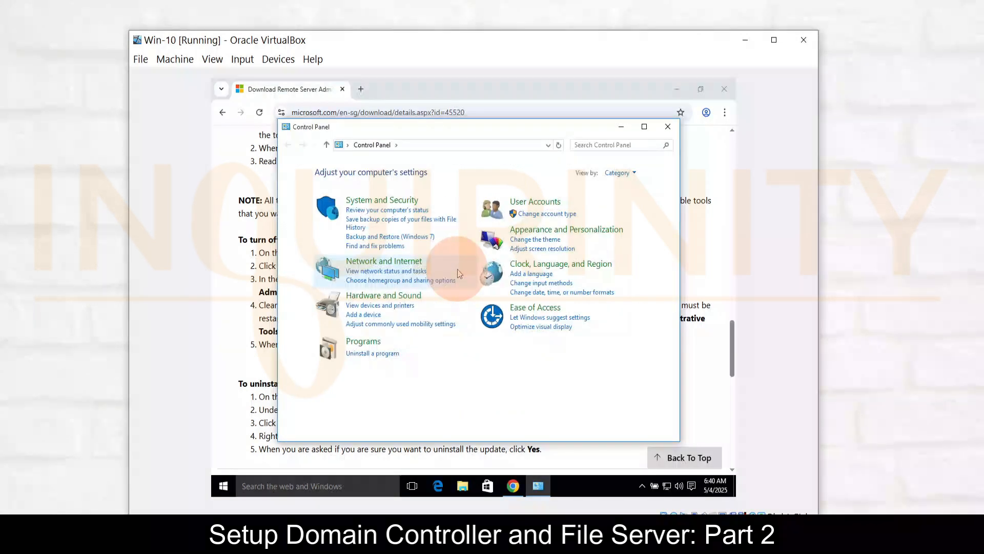
left_click(359, 349)
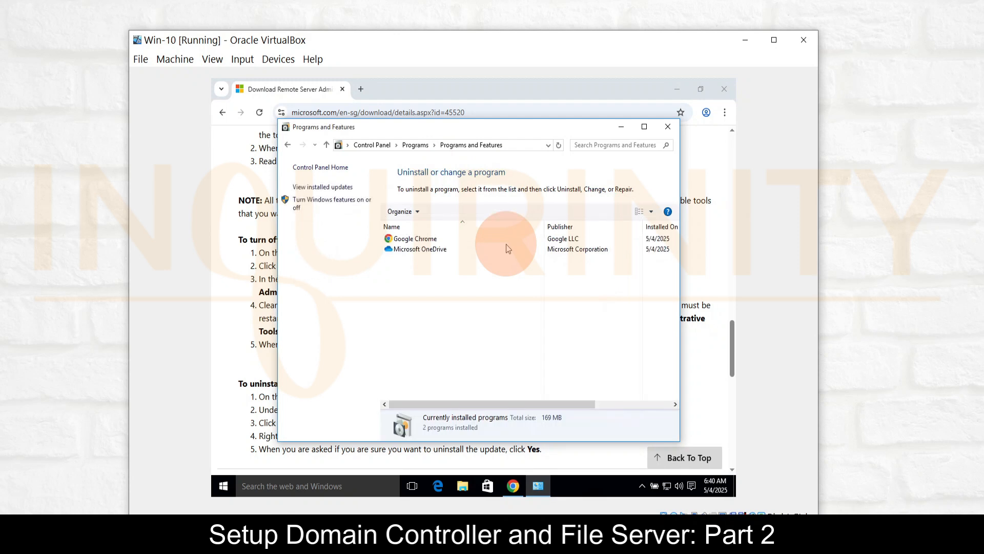
left_click(324, 201)
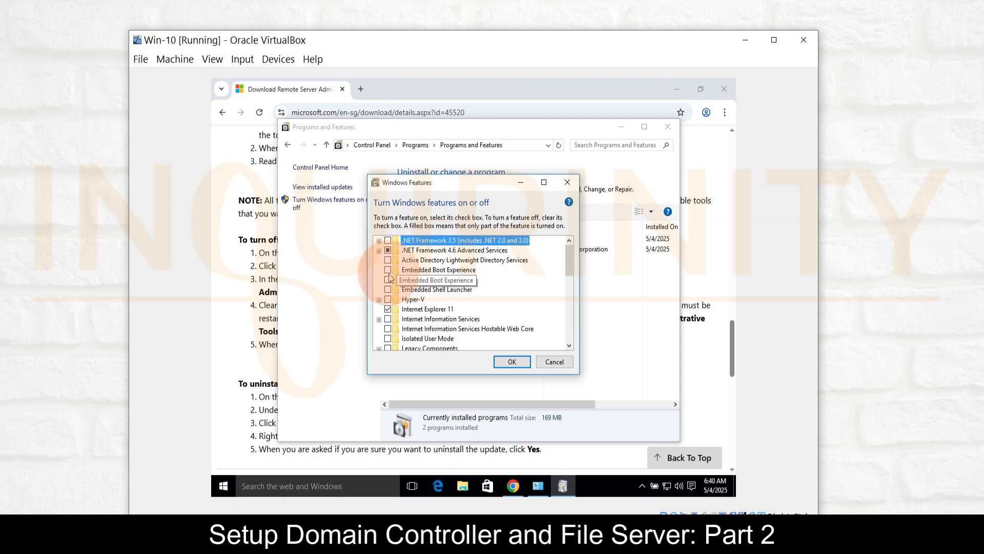
scroll(420, 282, "down", 2)
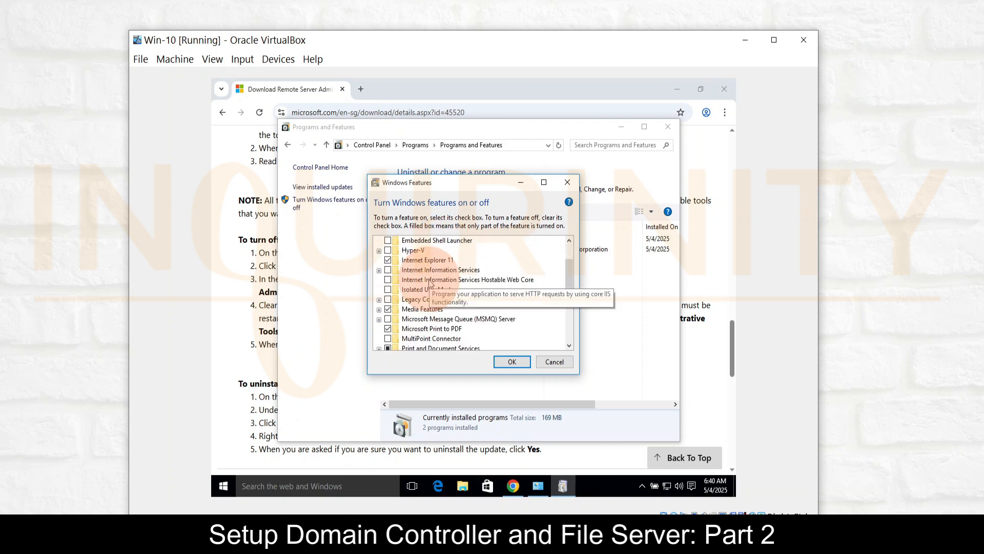
scroll(429, 284, "down", 3)
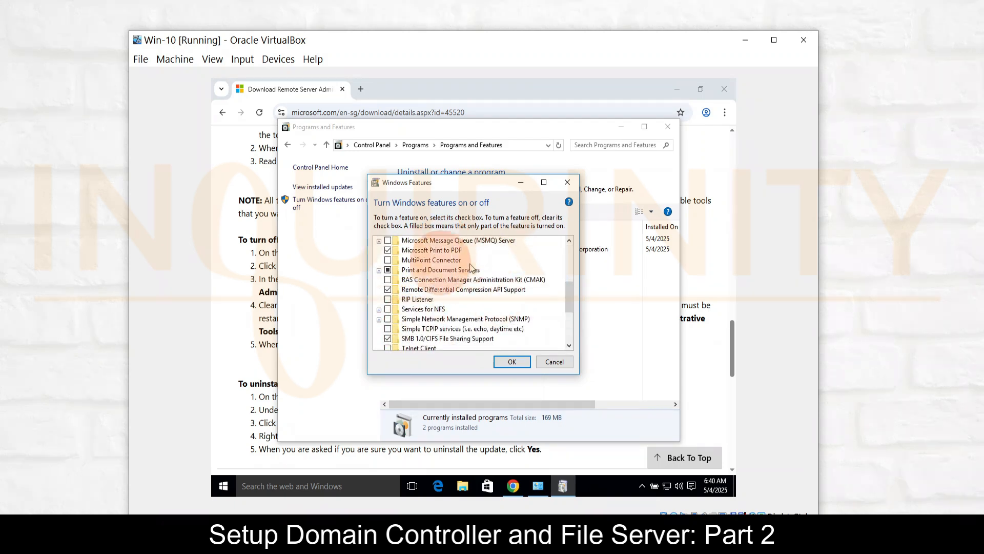
scroll(461, 287, "down", 3)
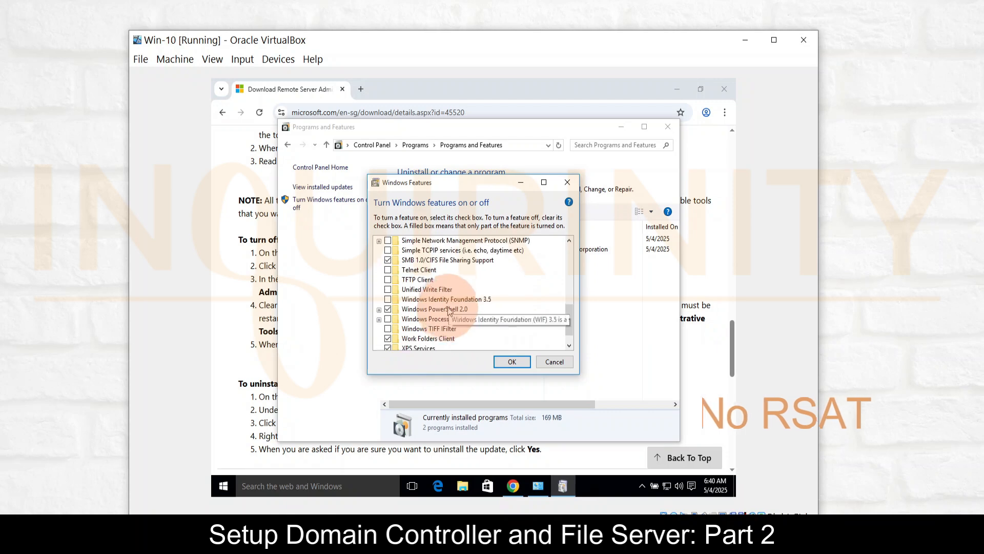
scroll(445, 331, "down", 1)
scroll(444, 318, "up", 2)
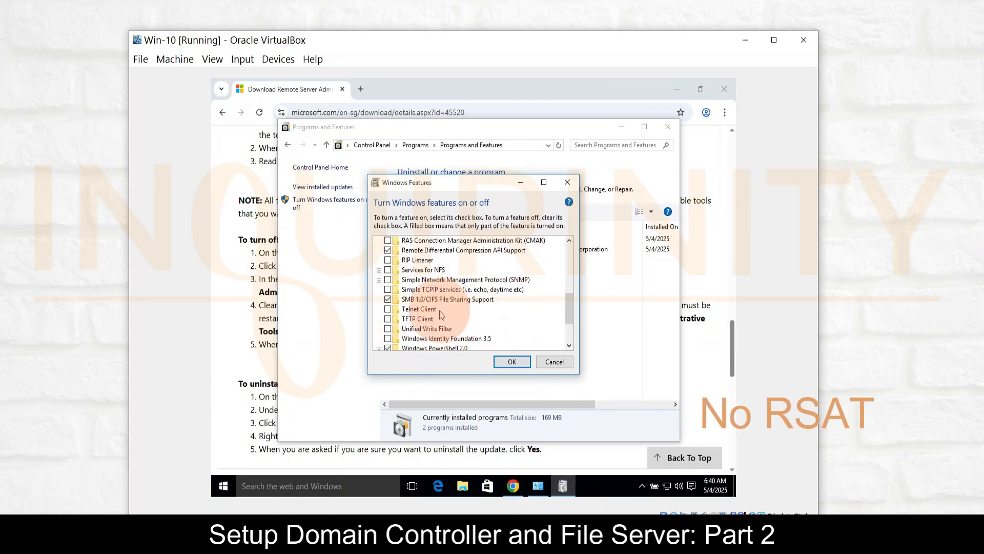
scroll(442, 314, "up", 1)
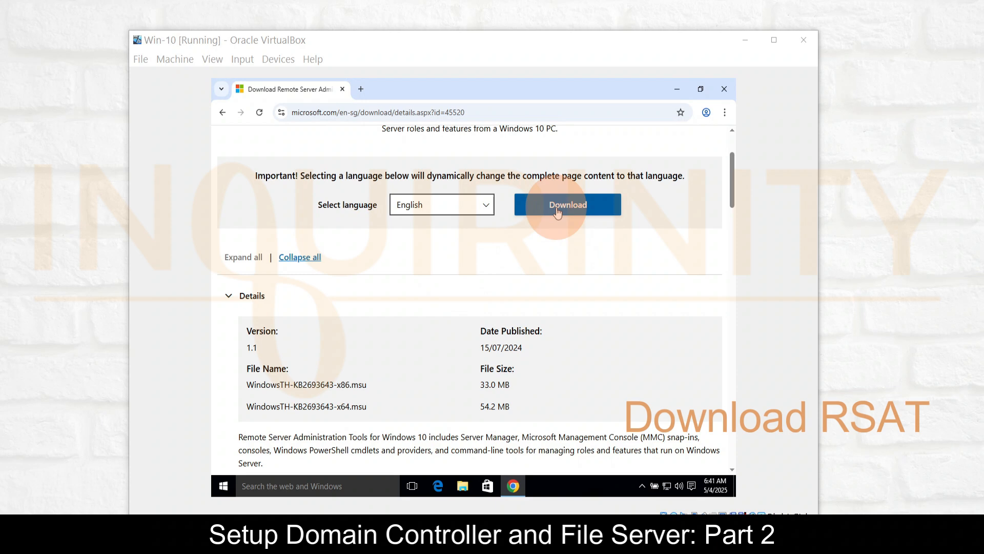
Download the 64-bit RSAT package WindowsTH-KB2693643-x64.msu from the Microsoft page
left_click(557, 210)
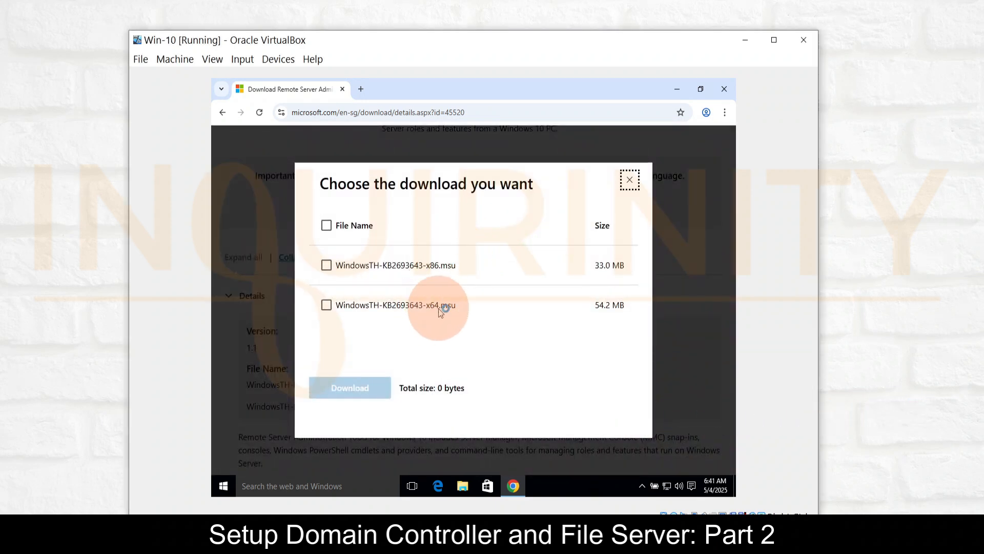
left_click(326, 305)
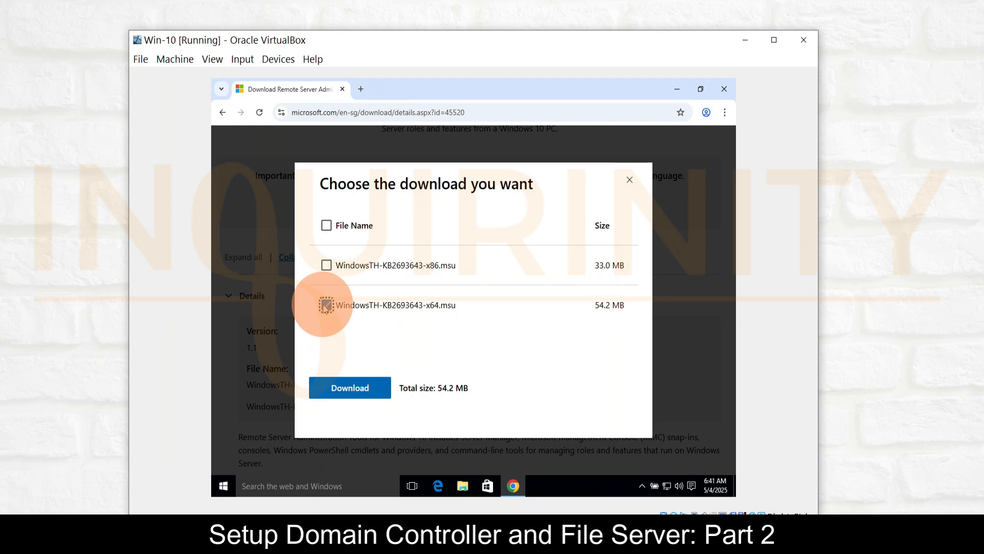
left_click(356, 393)
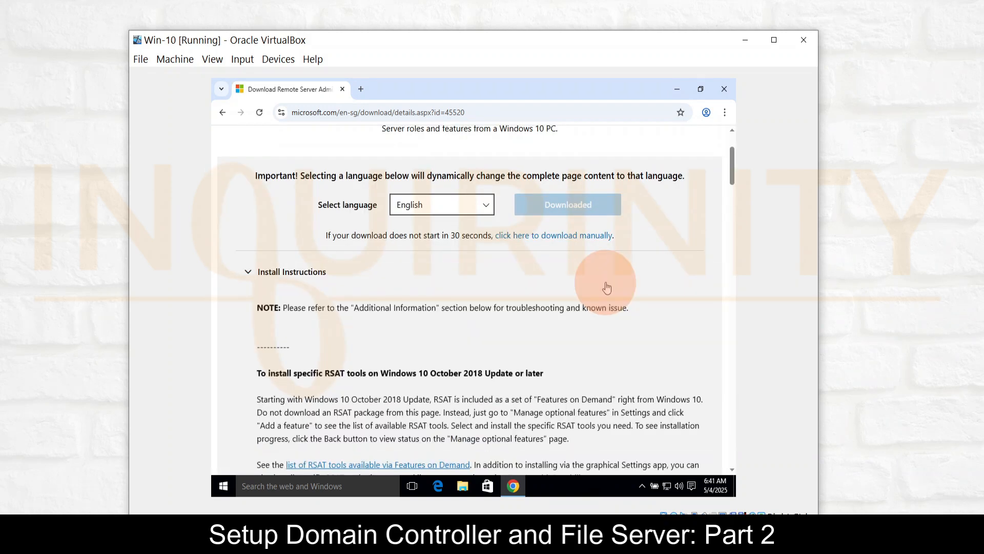
Run the downloaded WindowsTH-KB2693643-x64.msu package, agree to install update KB2693643 and accept its license terms
left_click(688, 114)
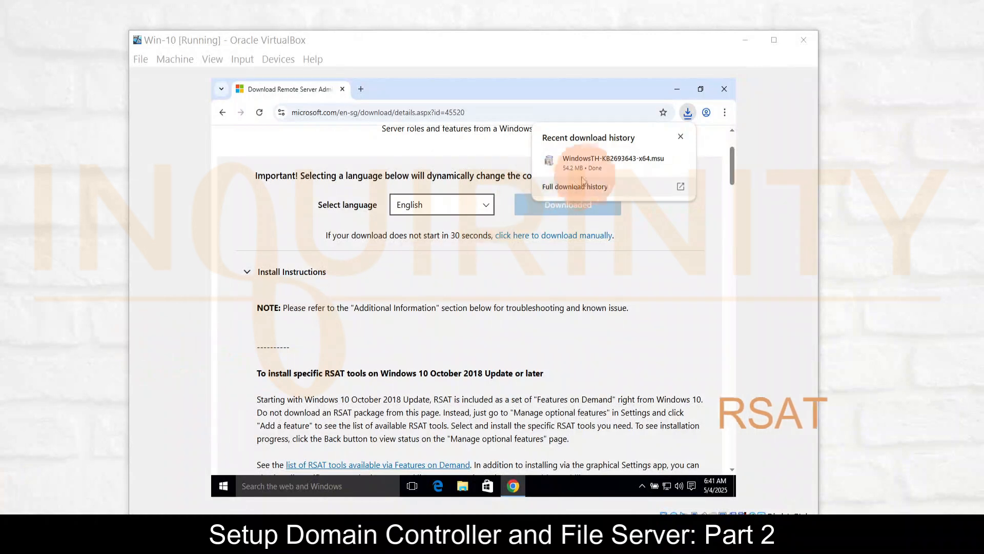
left_click(641, 165)
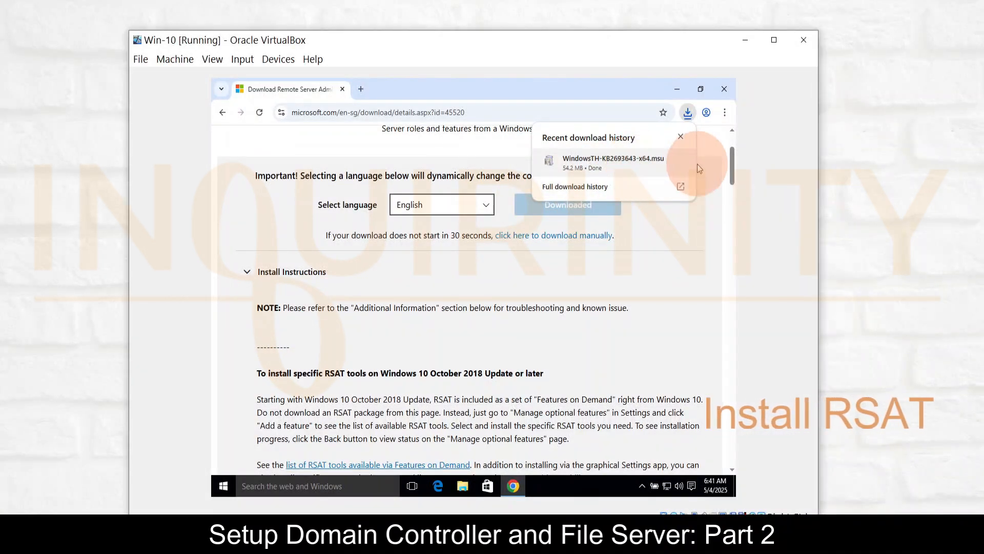
left_click(552, 167)
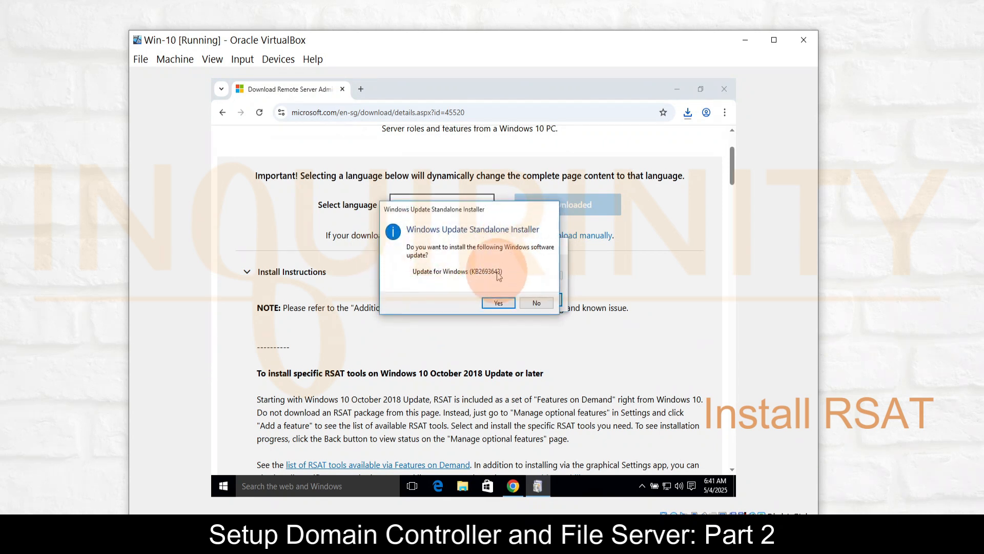
left_click(499, 304)
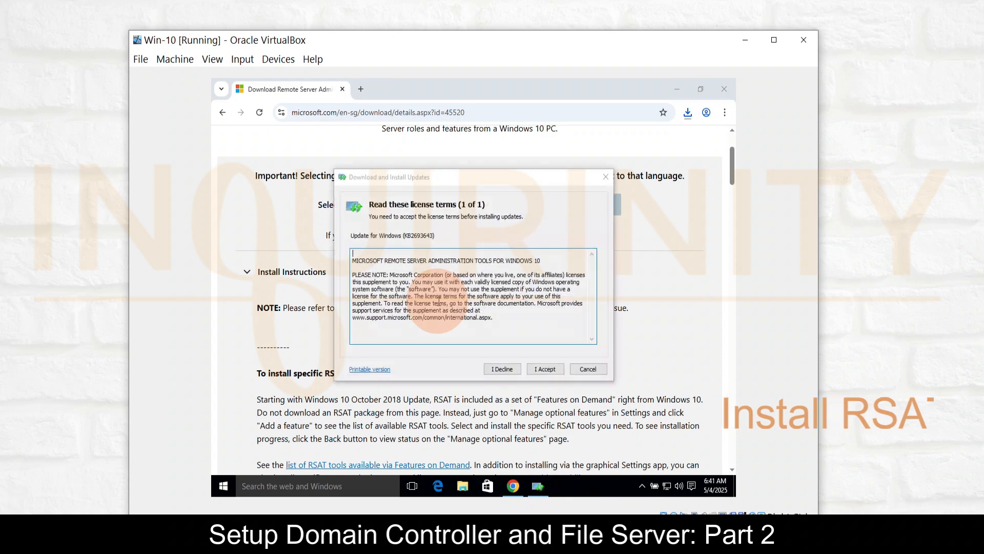
left_click(545, 374)
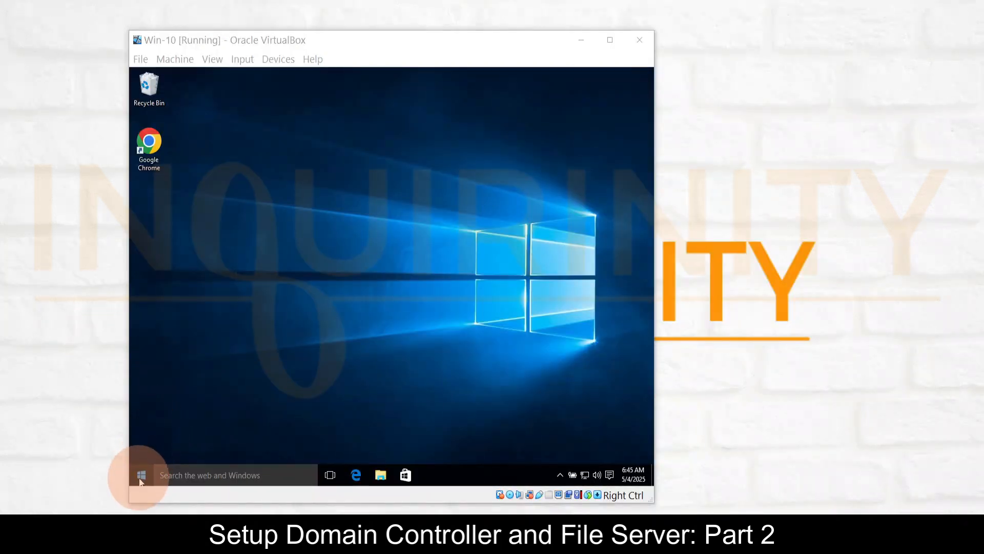
Open the list for turning Windows features on or off from the Control Panel's Programs and Features section
right_click(141, 477)
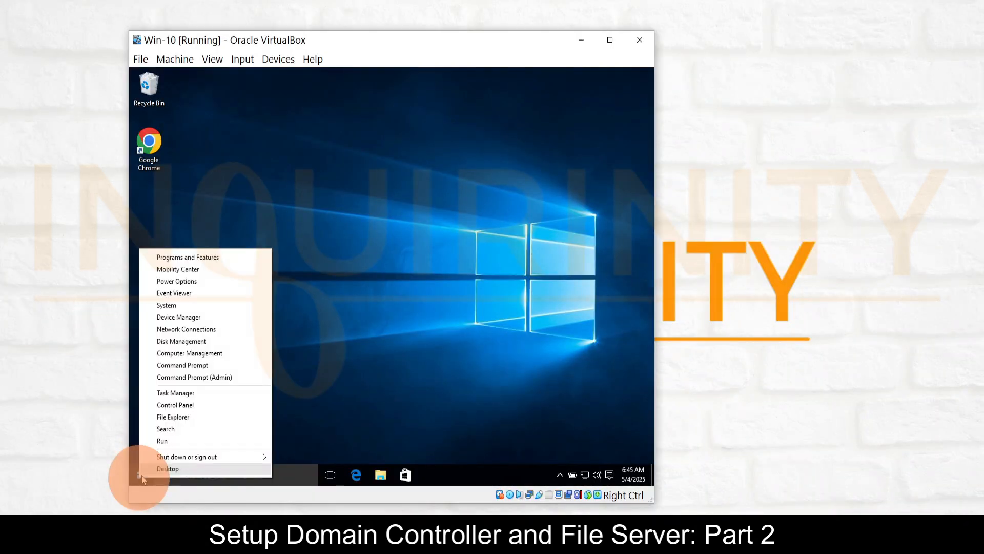
left_click(172, 405)
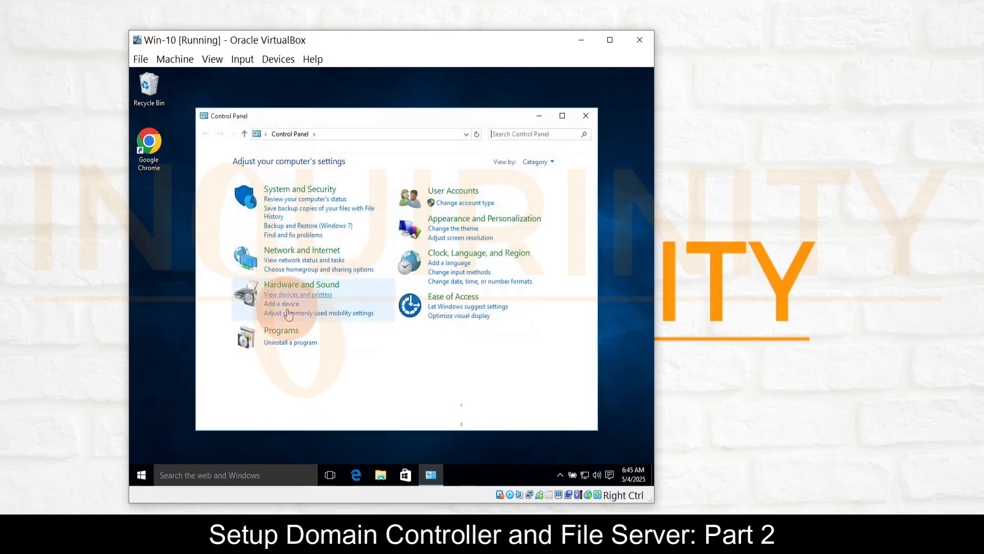
left_click(281, 335)
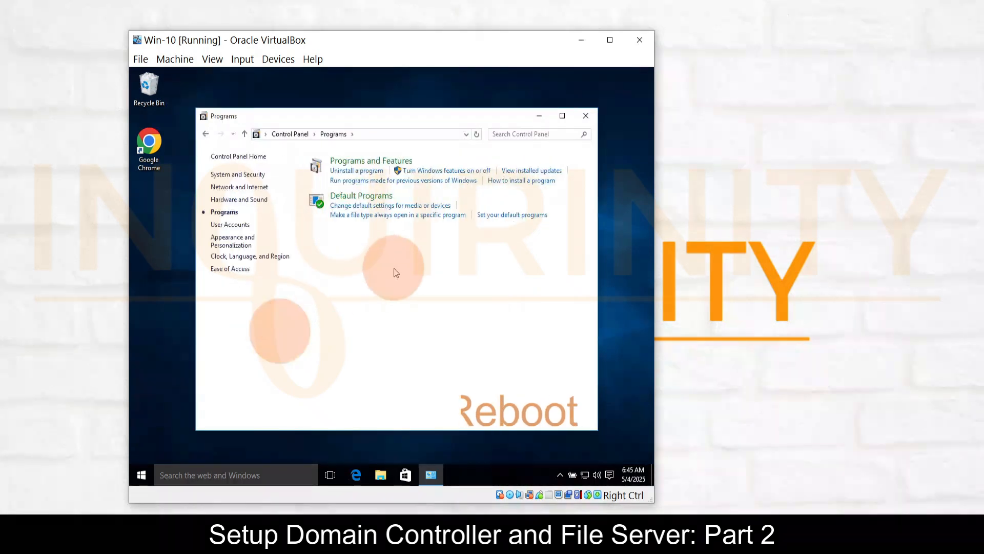
left_click(359, 163)
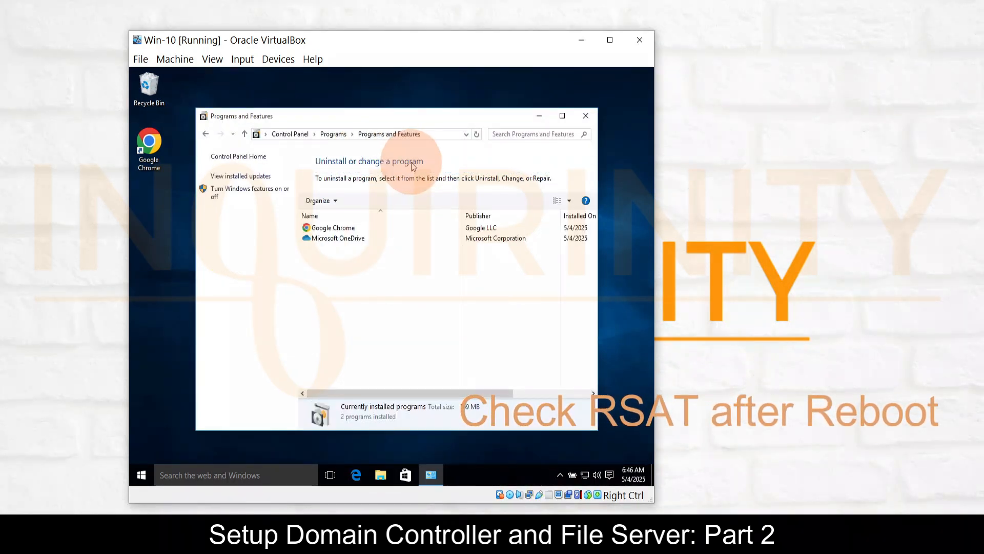
left_click(241, 189)
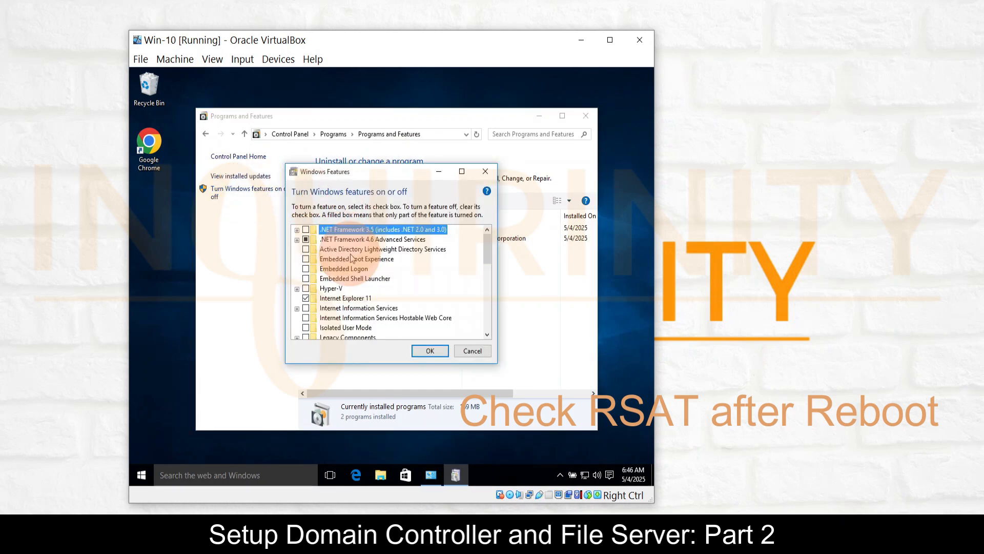
Expand Remote Server Administration Tools and its Role Administration Tools to check the included tools, then close the feature list and Programs and Features without changes
scroll(352, 258, "down", 4)
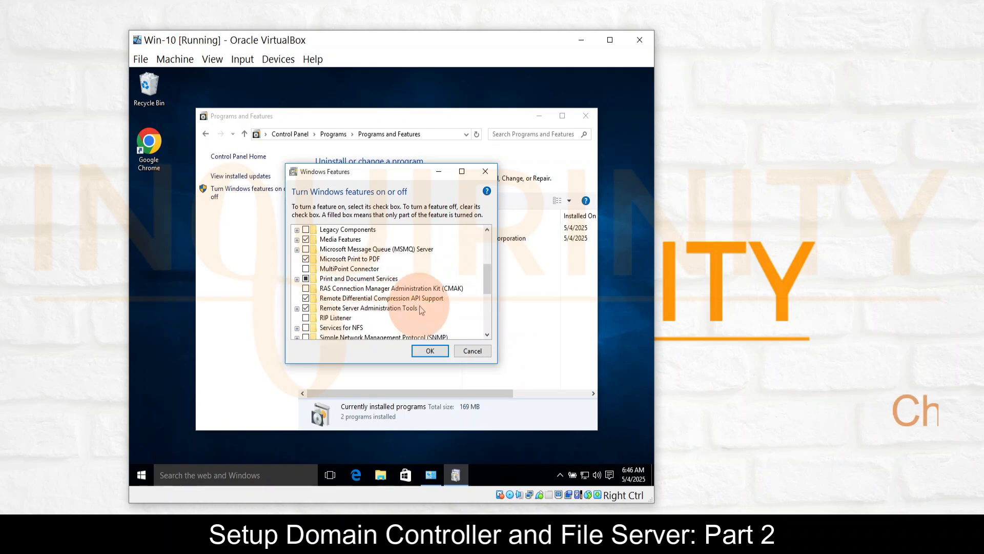
left_click(297, 309)
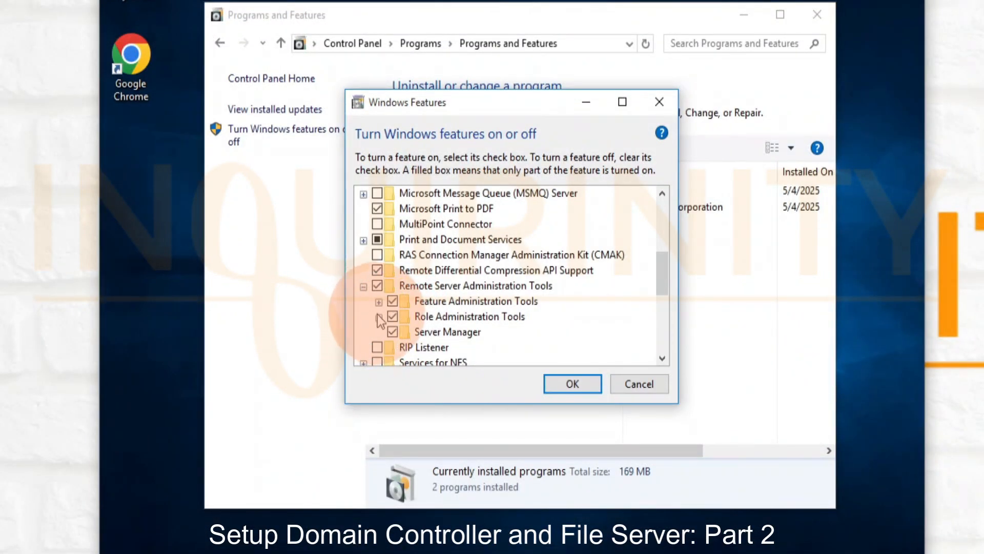
left_click(379, 317)
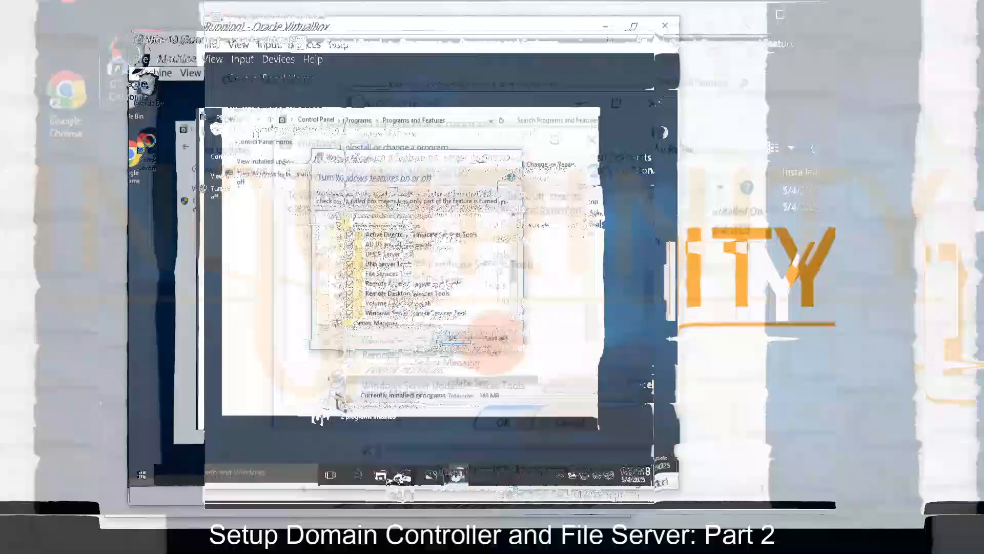
left_click(638, 384)
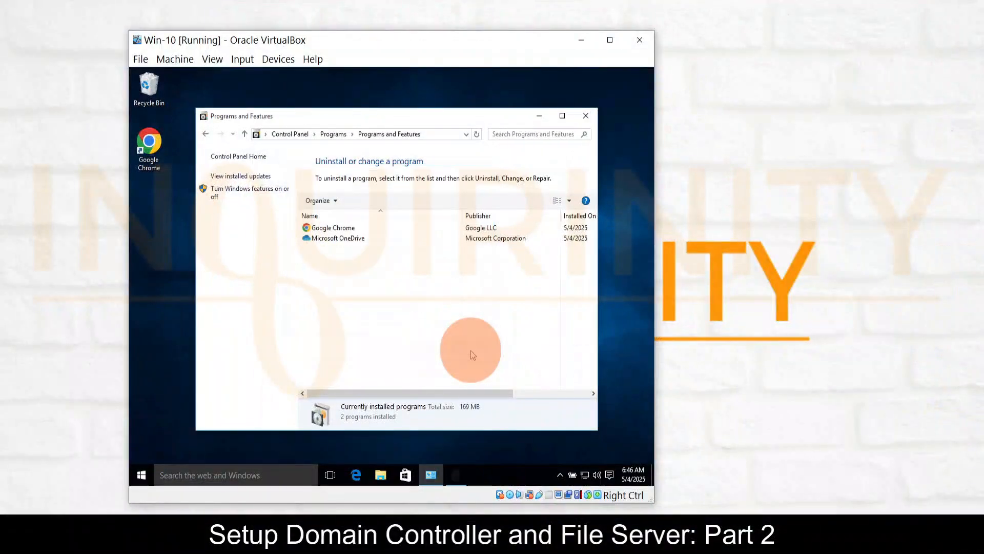
left_click(585, 117)
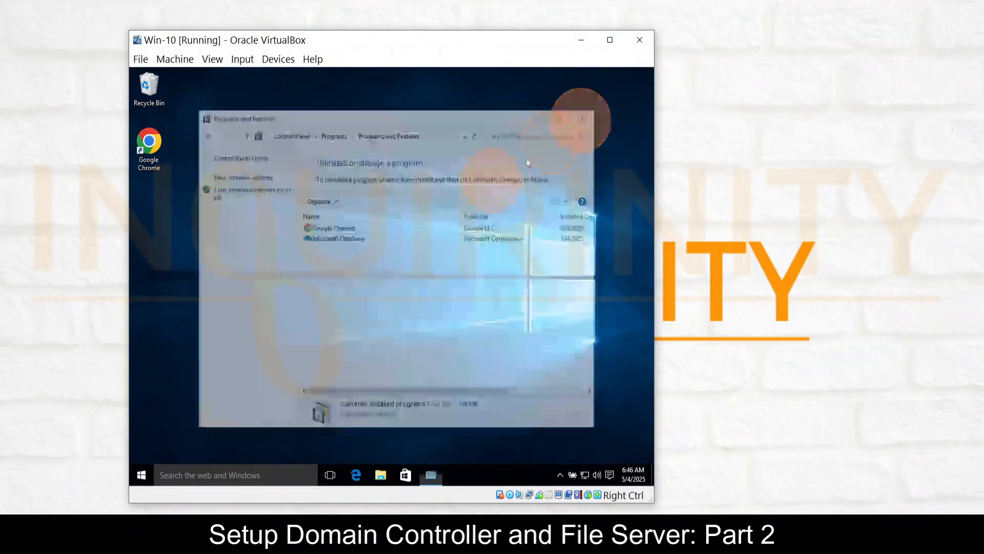
Search for "active" and try to open Active Directory Users and Computers under the current account
left_click(141, 474)
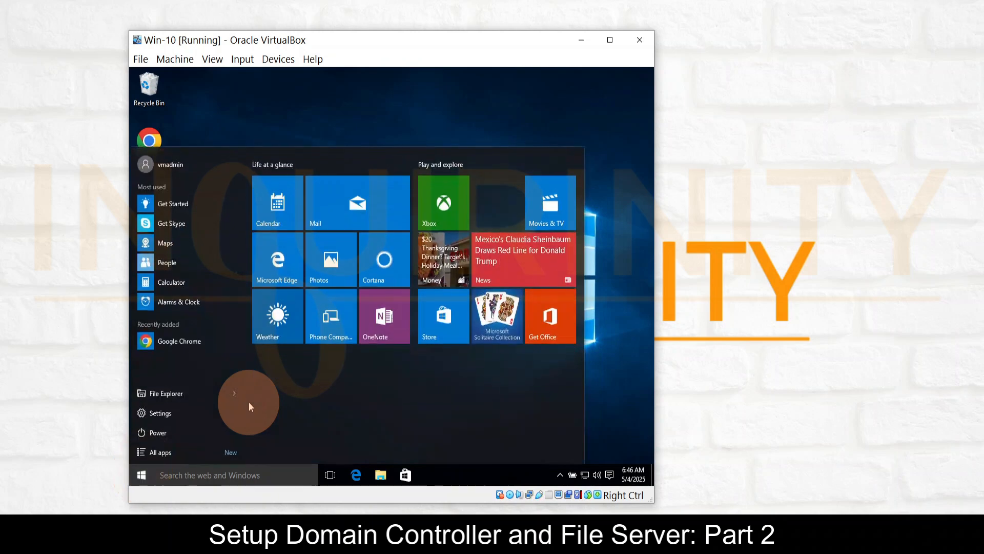
type("active")
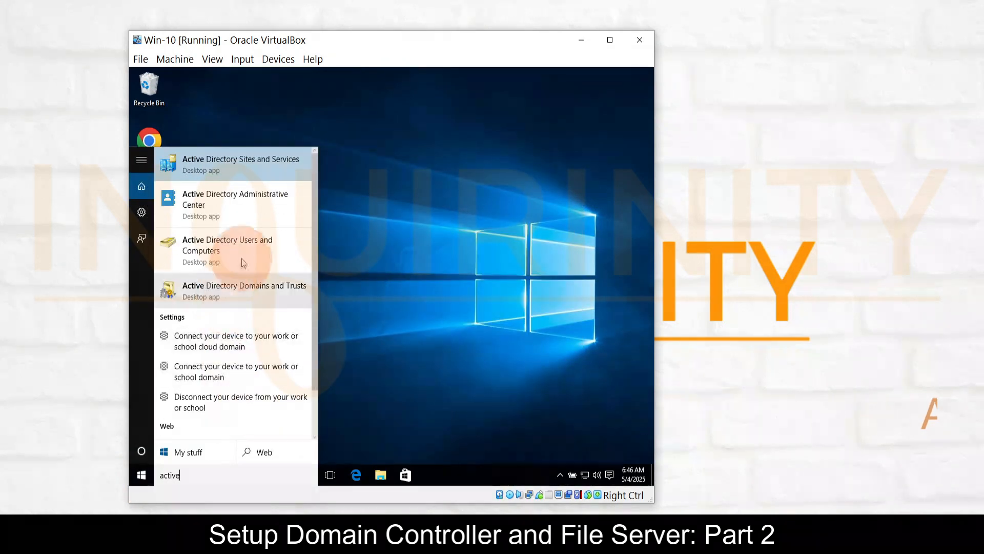
left_click(241, 245)
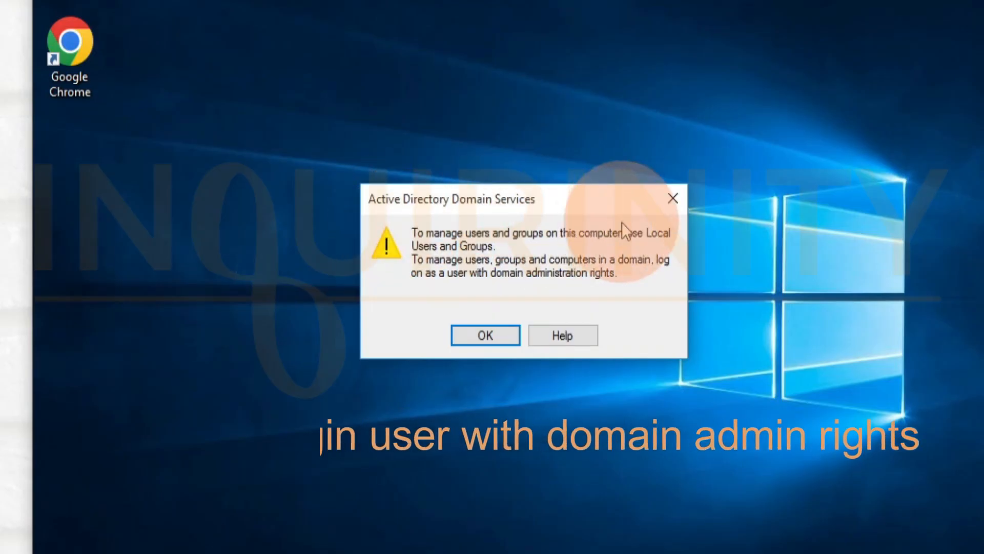
left_click(476, 339)
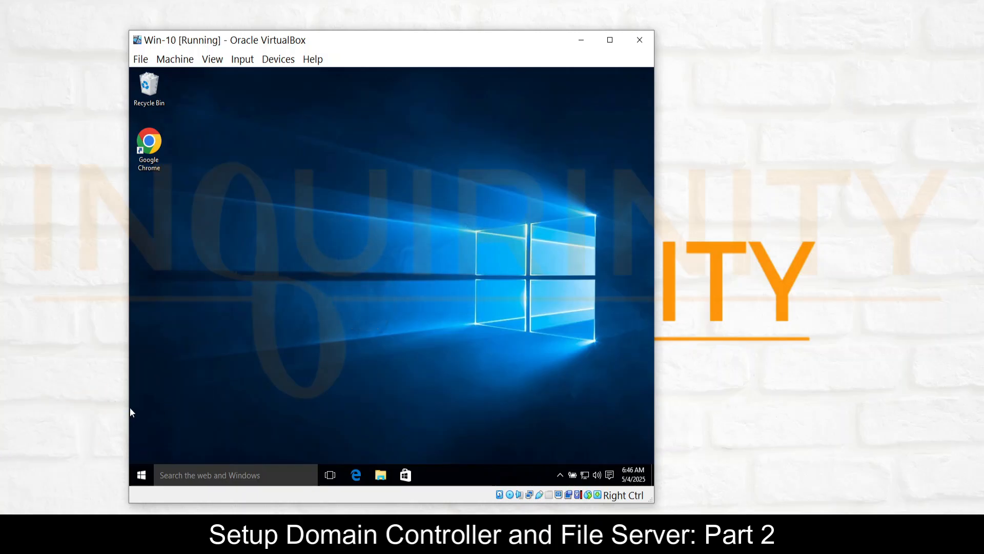